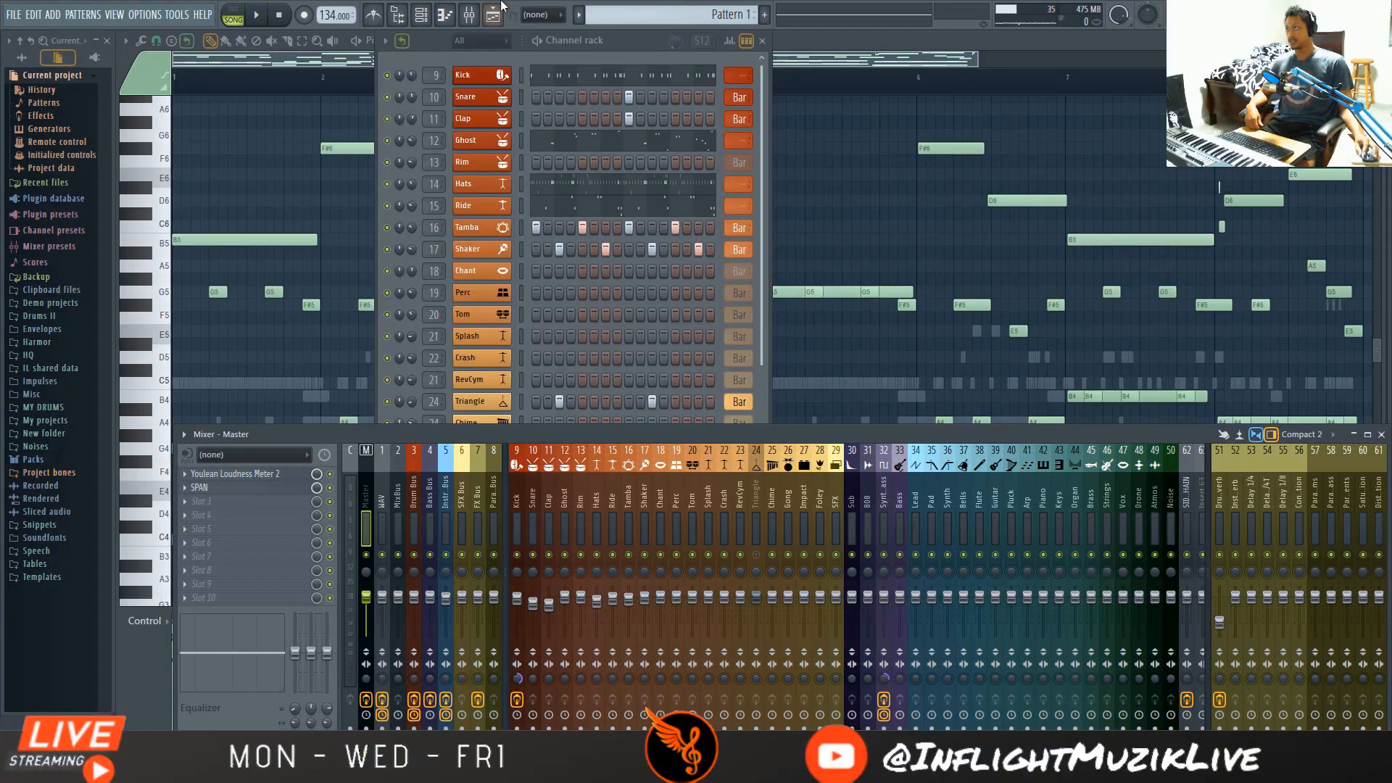
Show the playlist together with the mixer and play Pattern 1 through once.
click(493, 16)
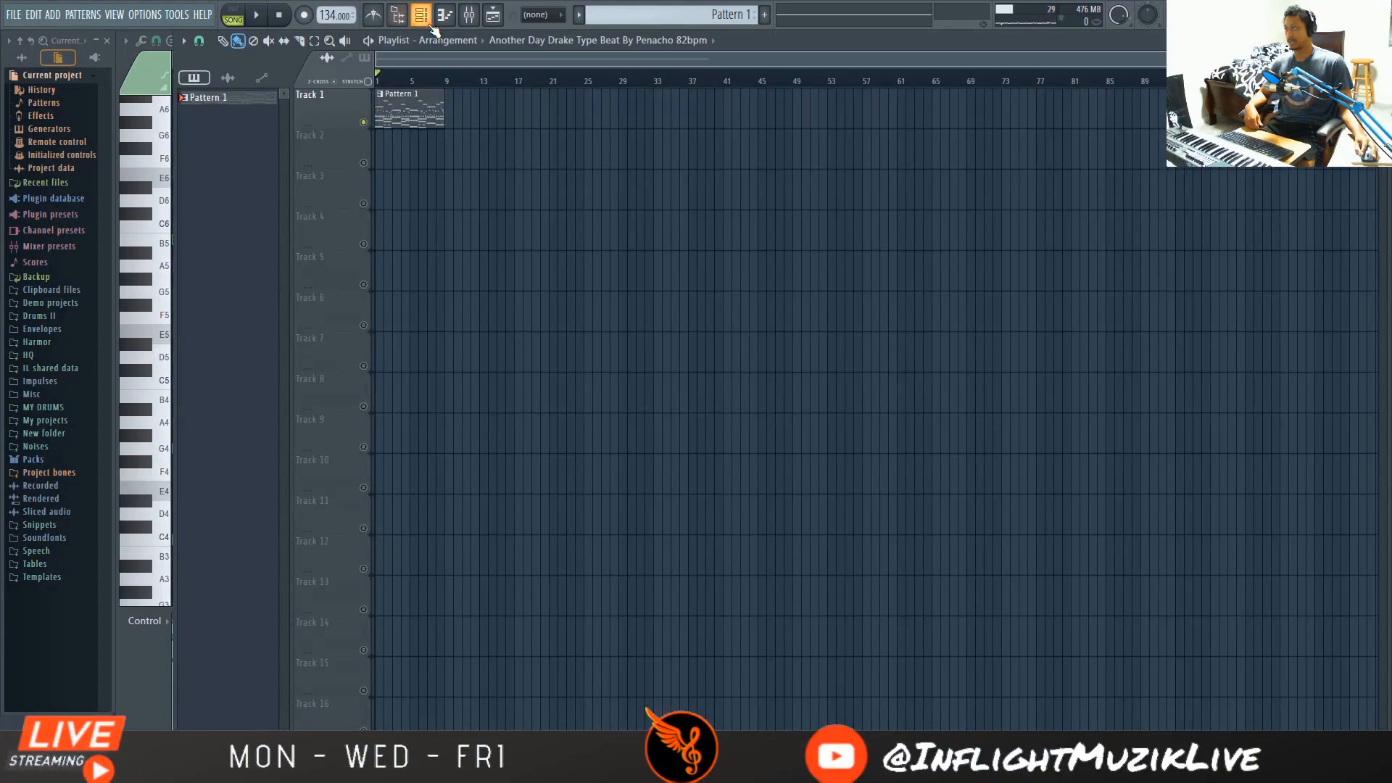
click(469, 14)
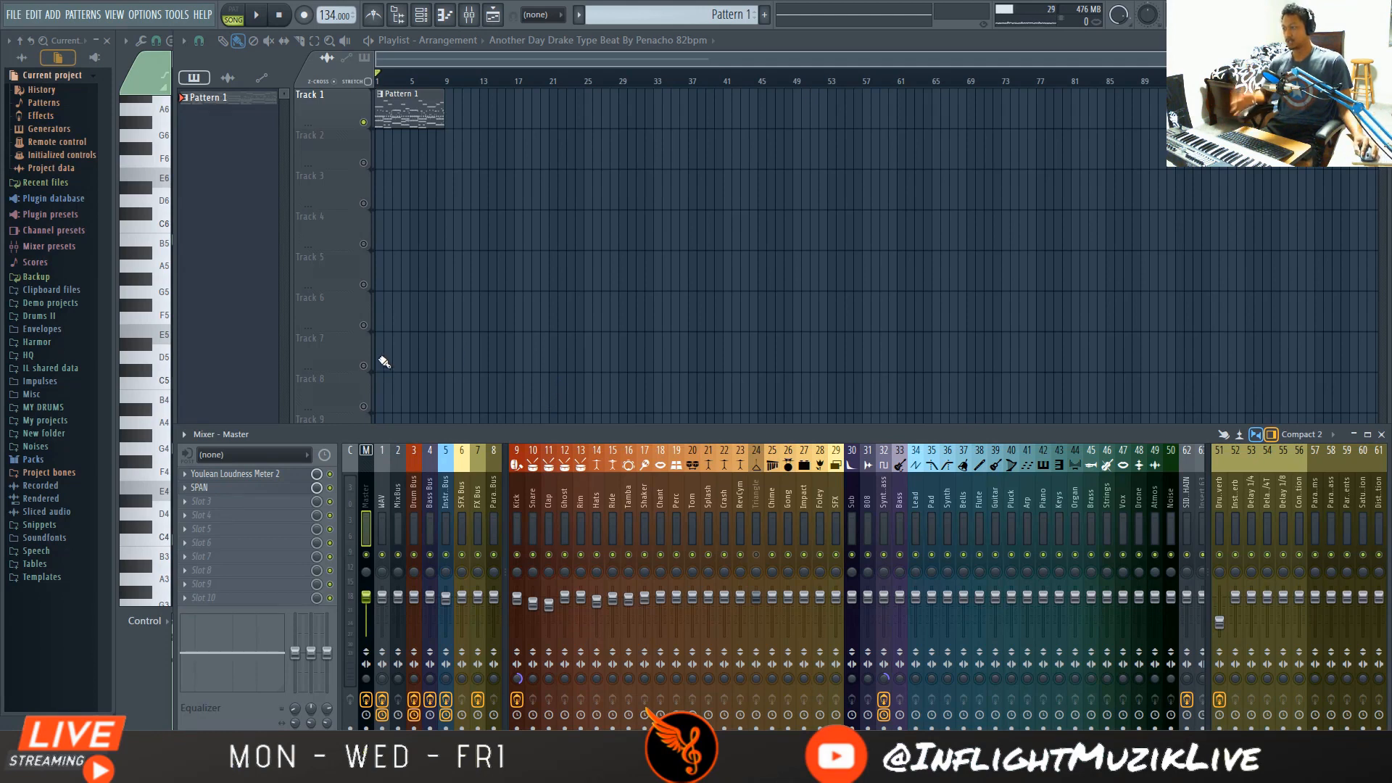
click(259, 15)
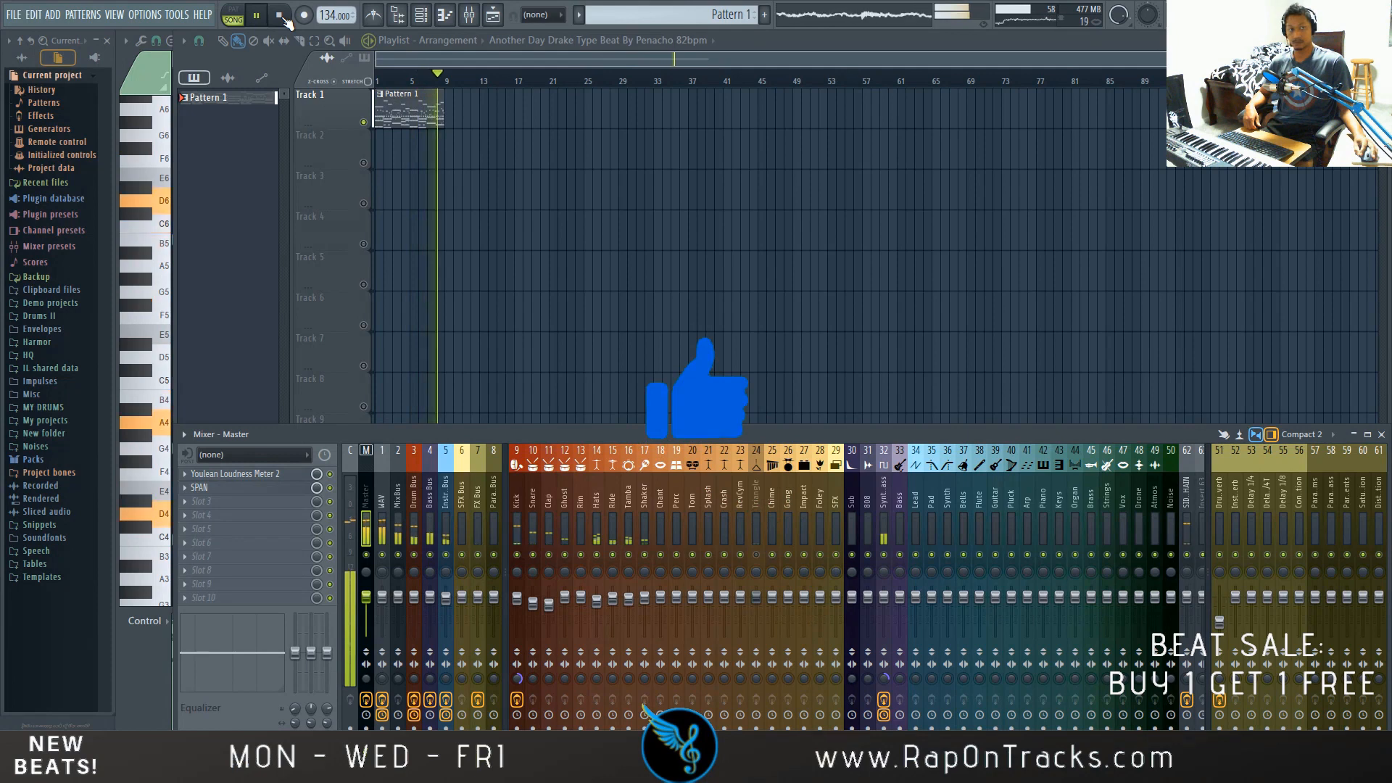
click(282, 15)
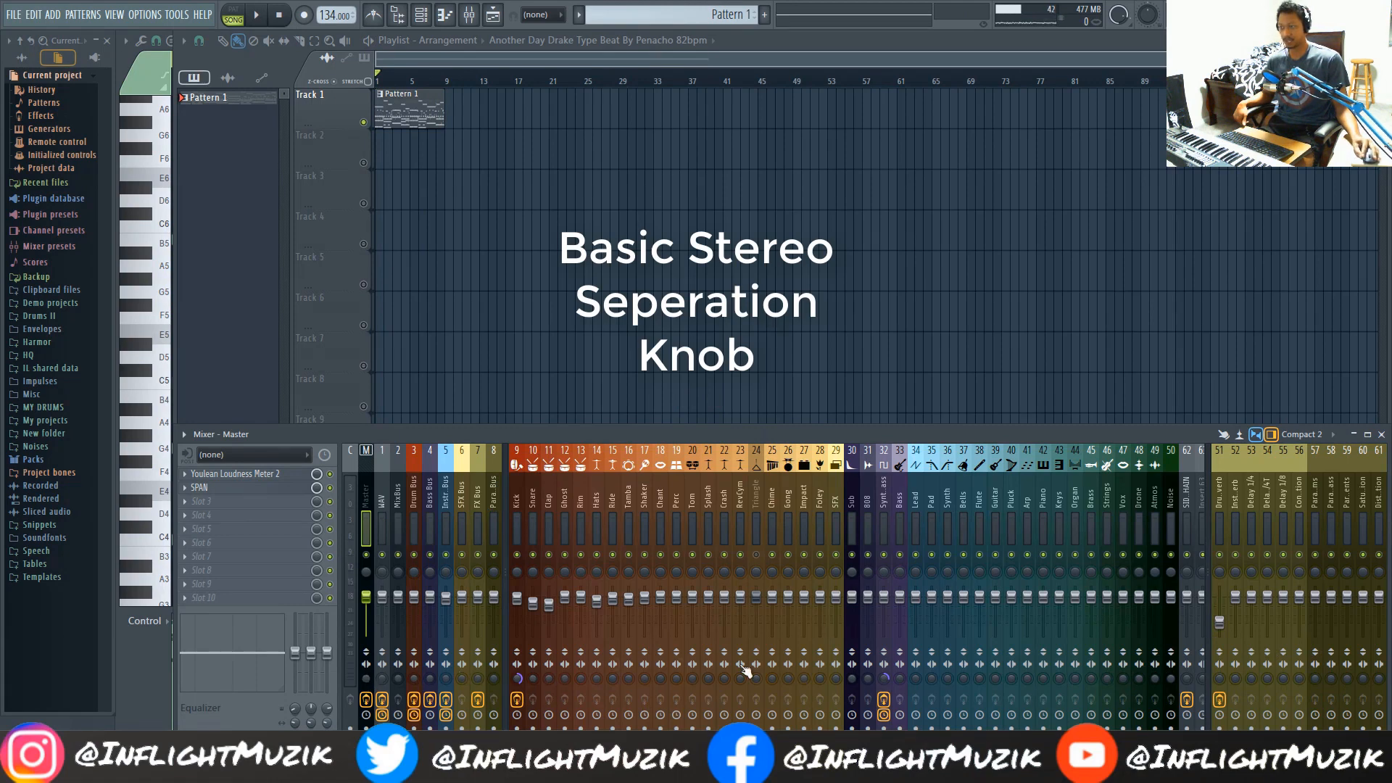
Open the SPAN analyzer on the Master track and play the beat to watch the correlation meter.
click(518, 484)
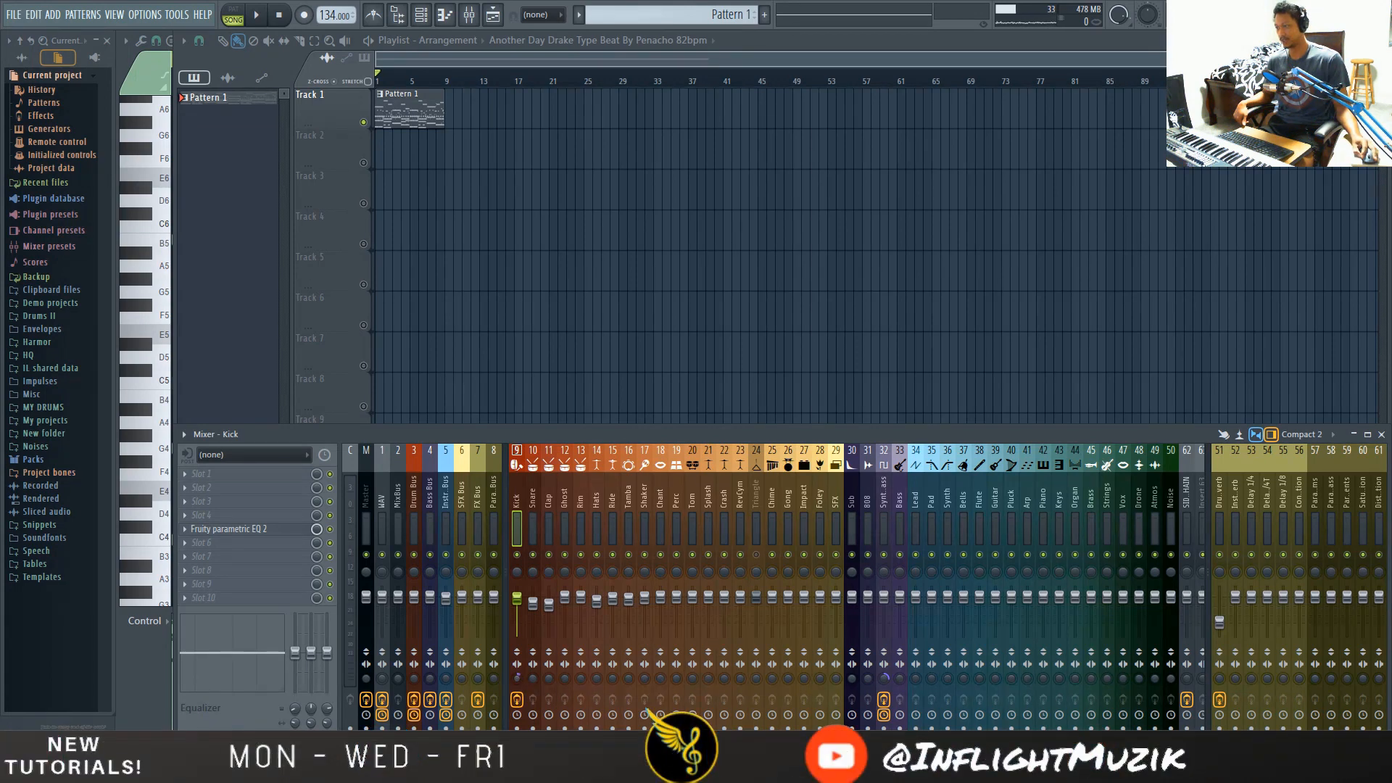
click(364, 498)
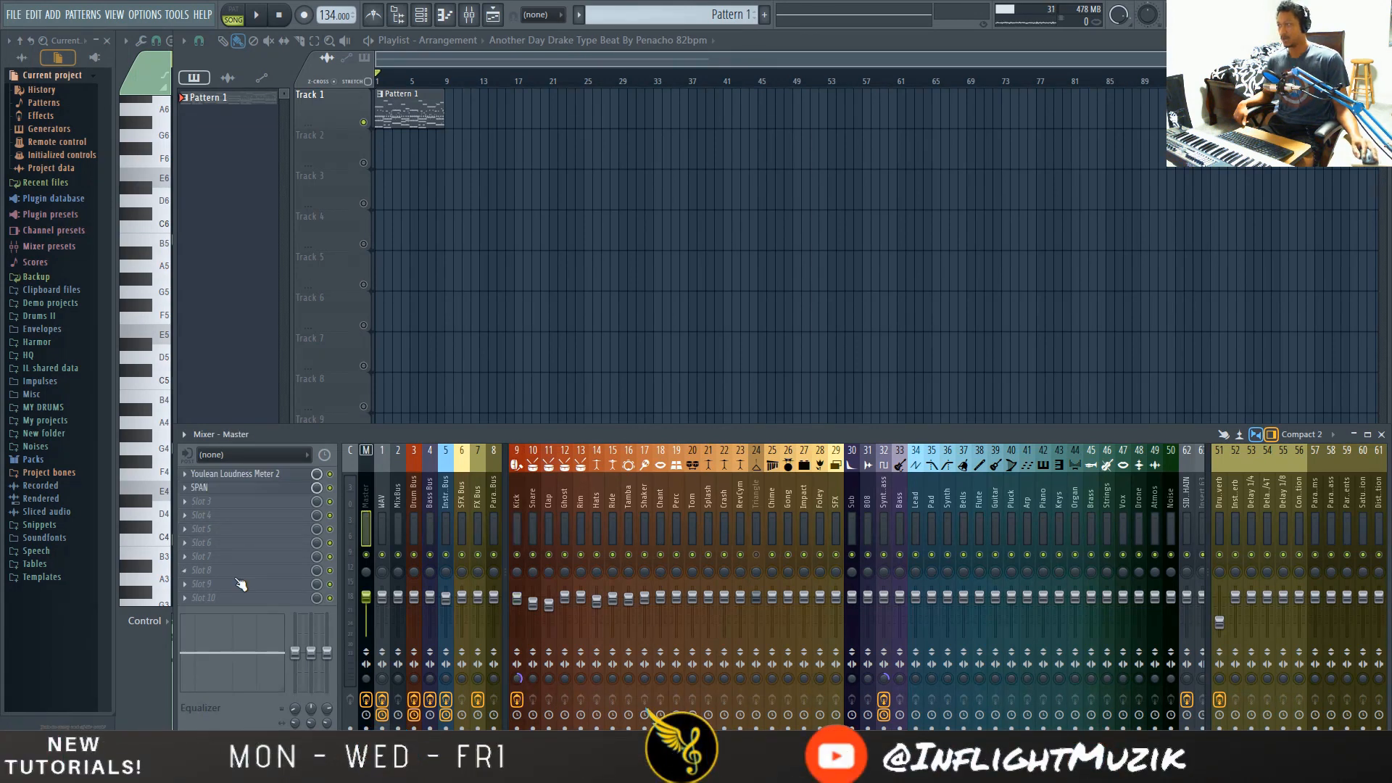
click(200, 488)
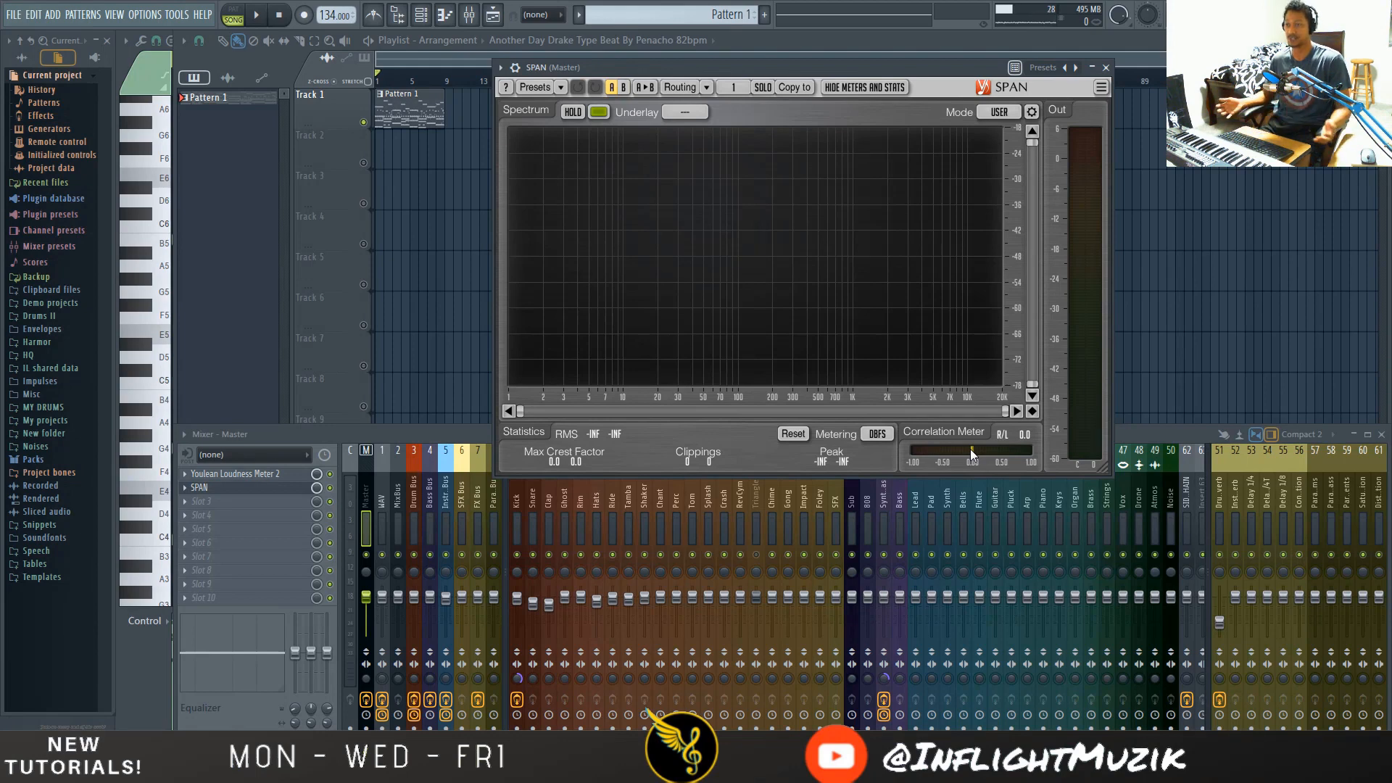
drag(858, 68, 603, 90)
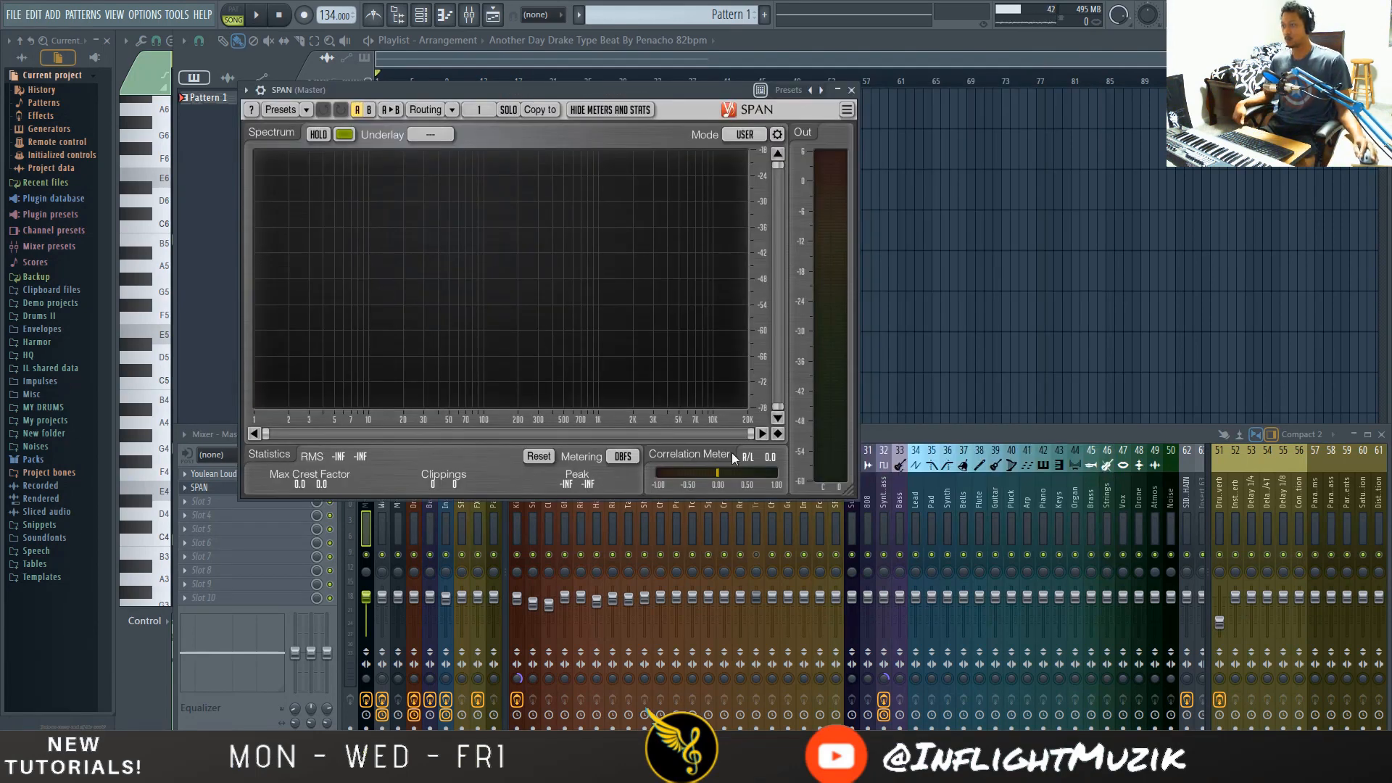
key(space)
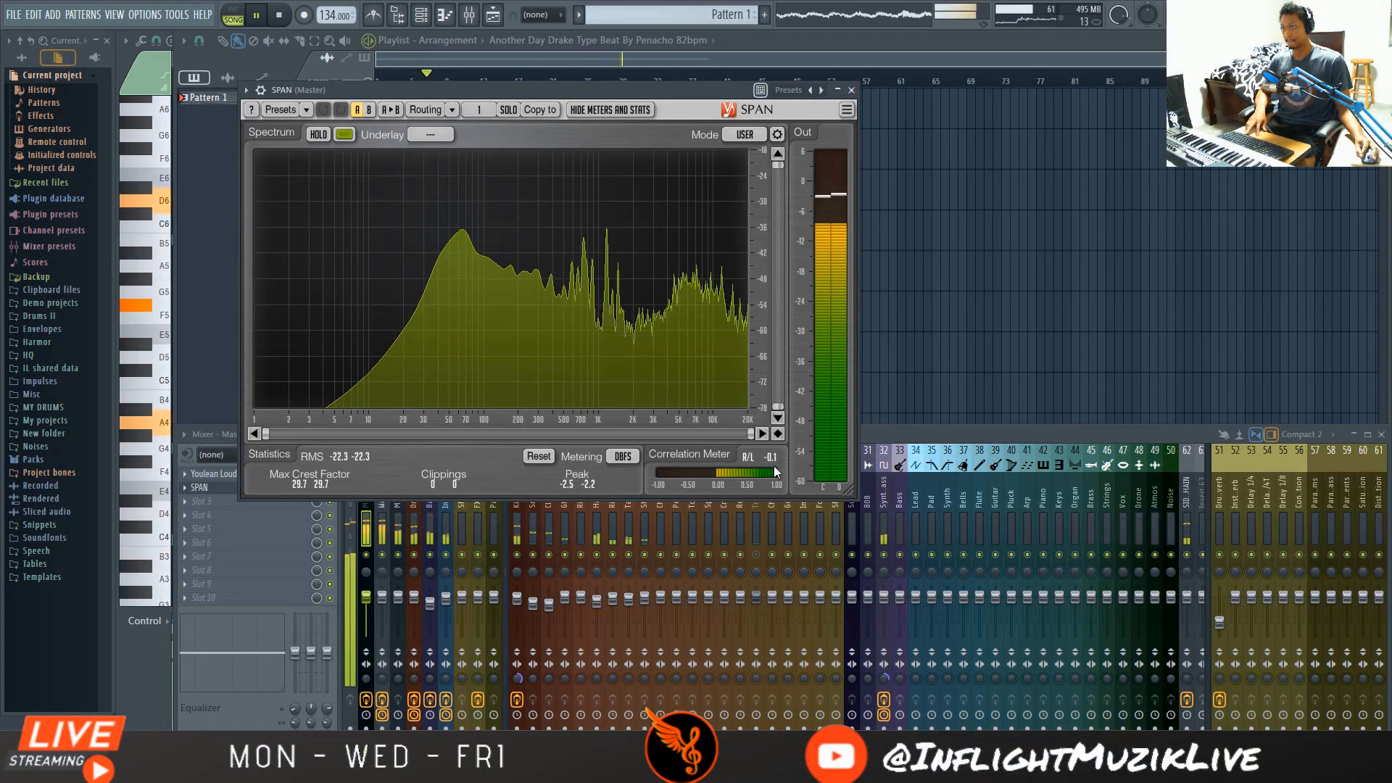
key(space)
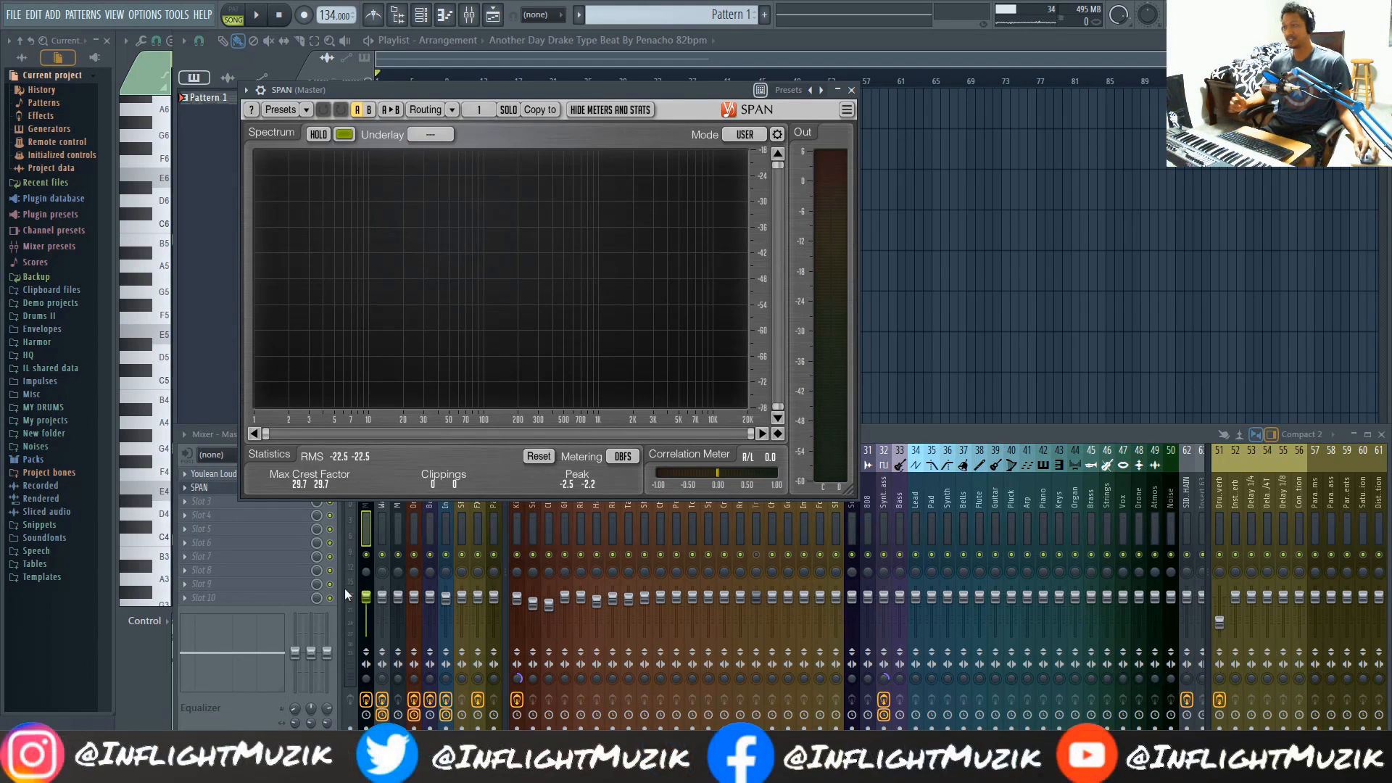
Adjust the stereo separation of the Master track and play the beat to hear the difference.
click(366, 681)
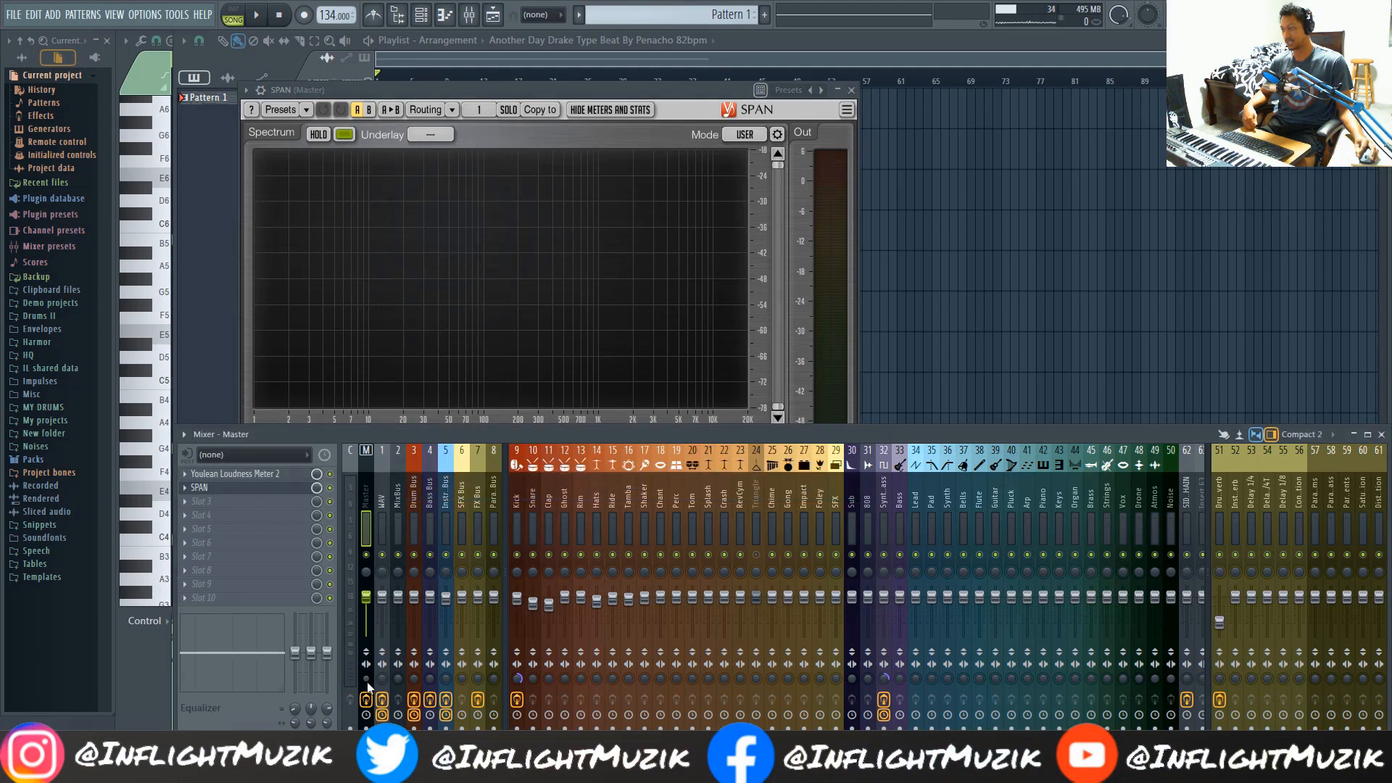
drag(367, 680, 366, 638)
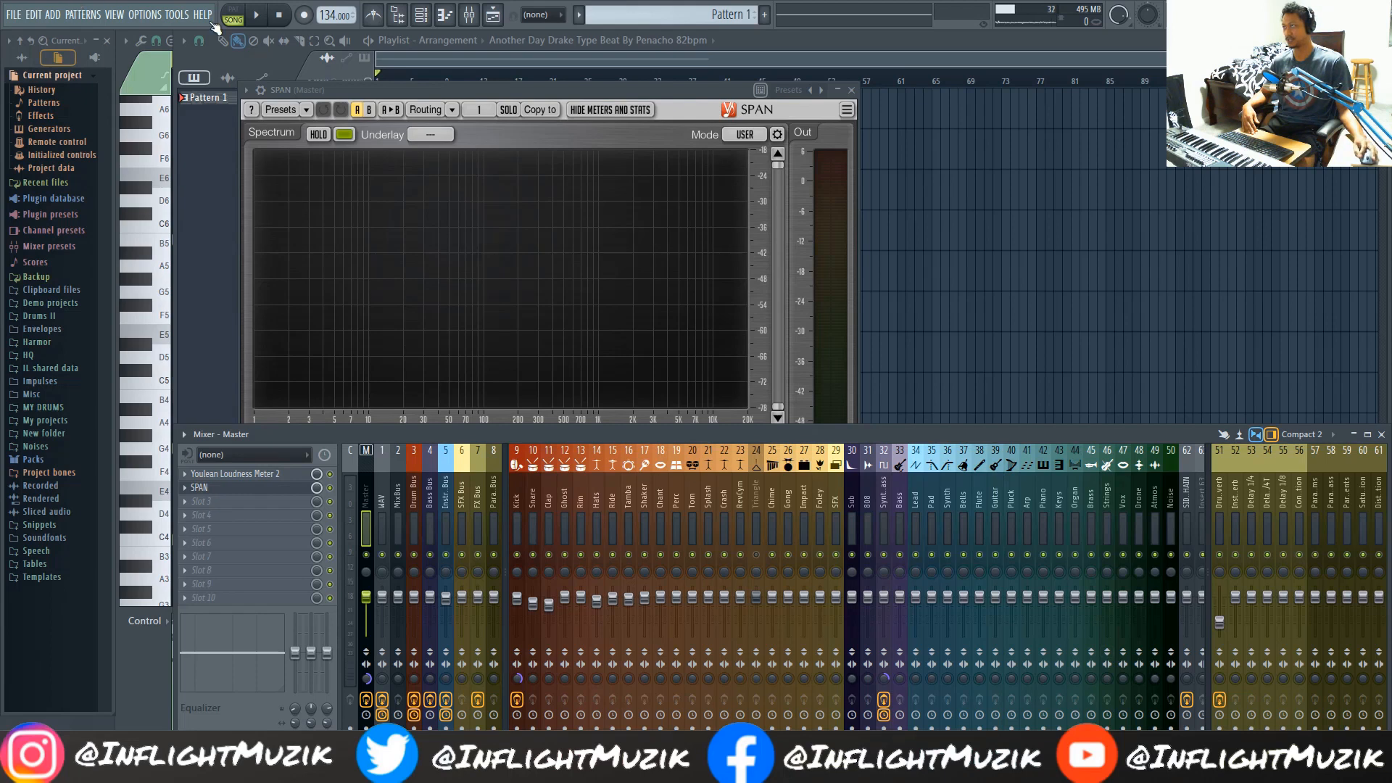
click(256, 14)
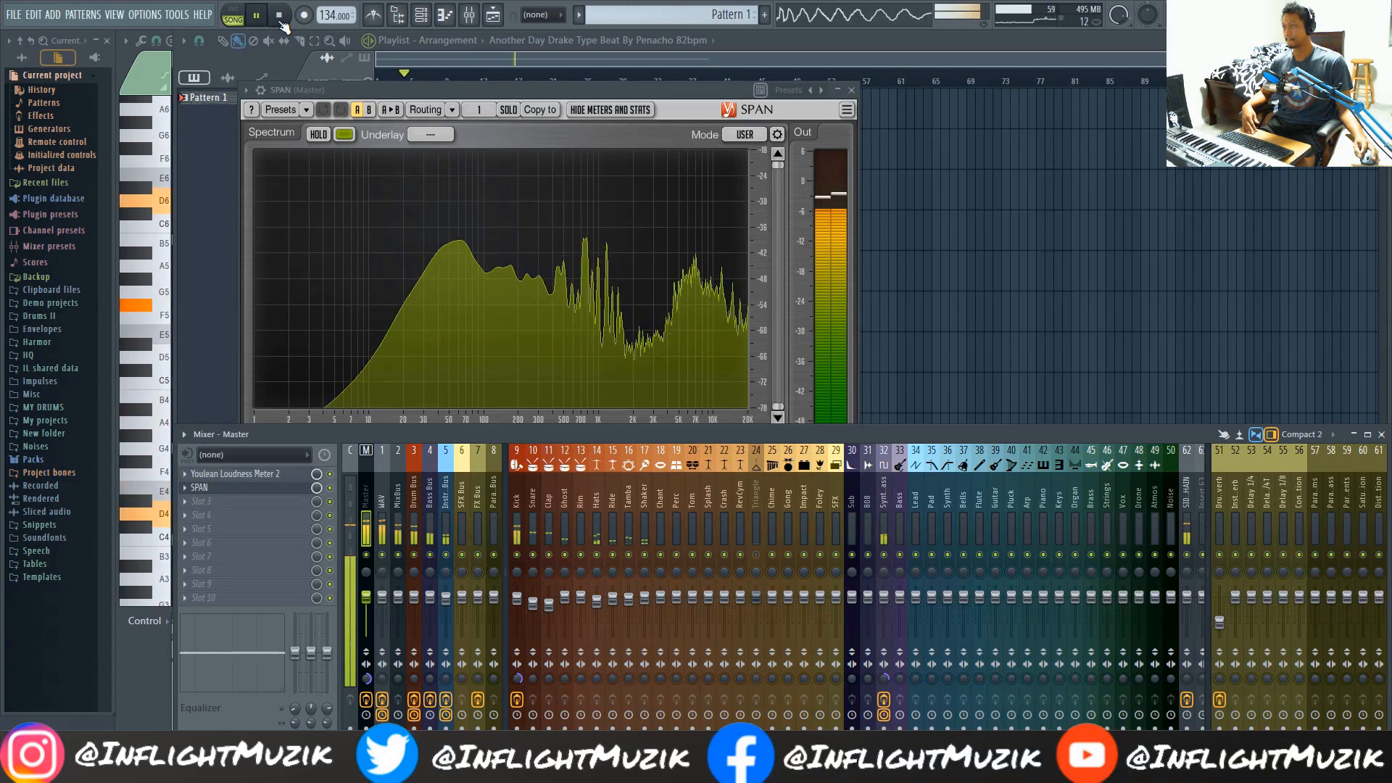
click(280, 18)
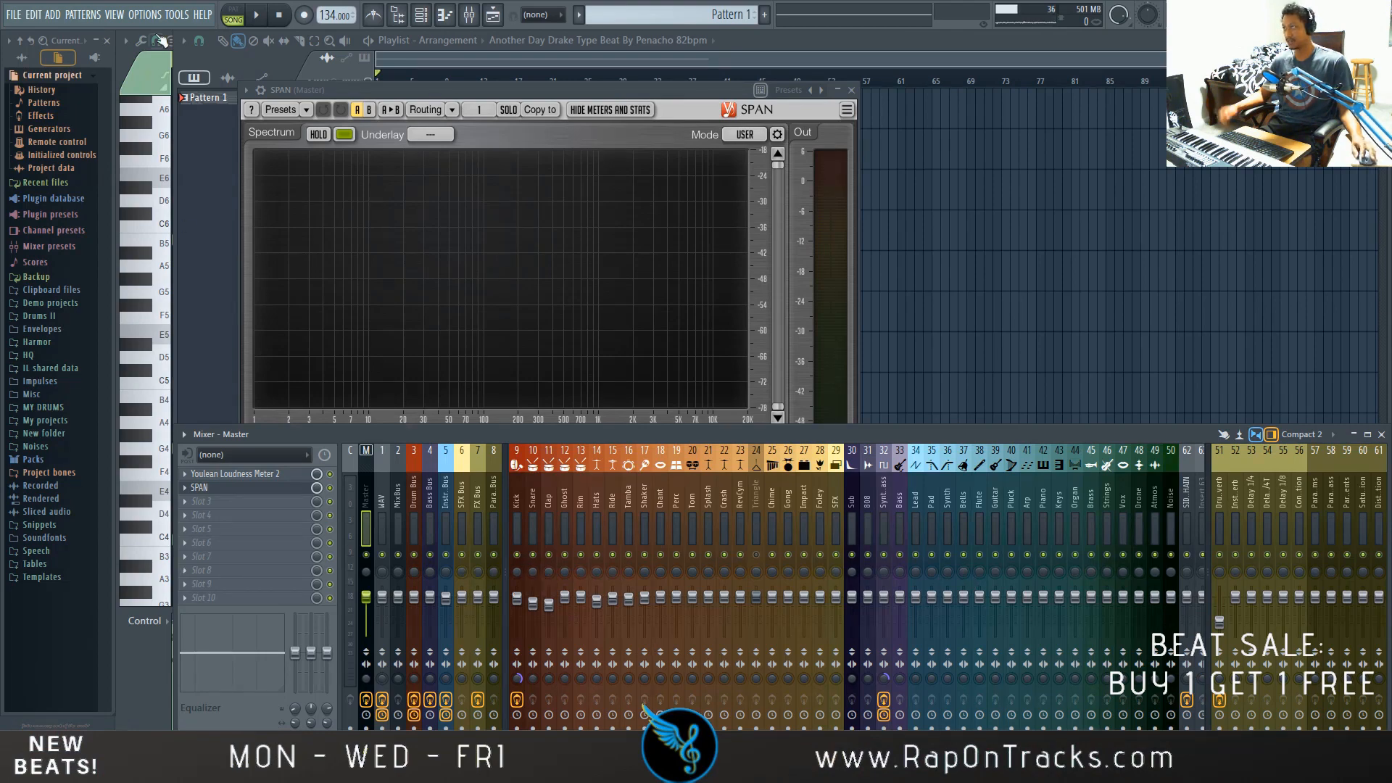
Show the channel rack alongside the mixer and look through its instrument channels.
click(421, 15)
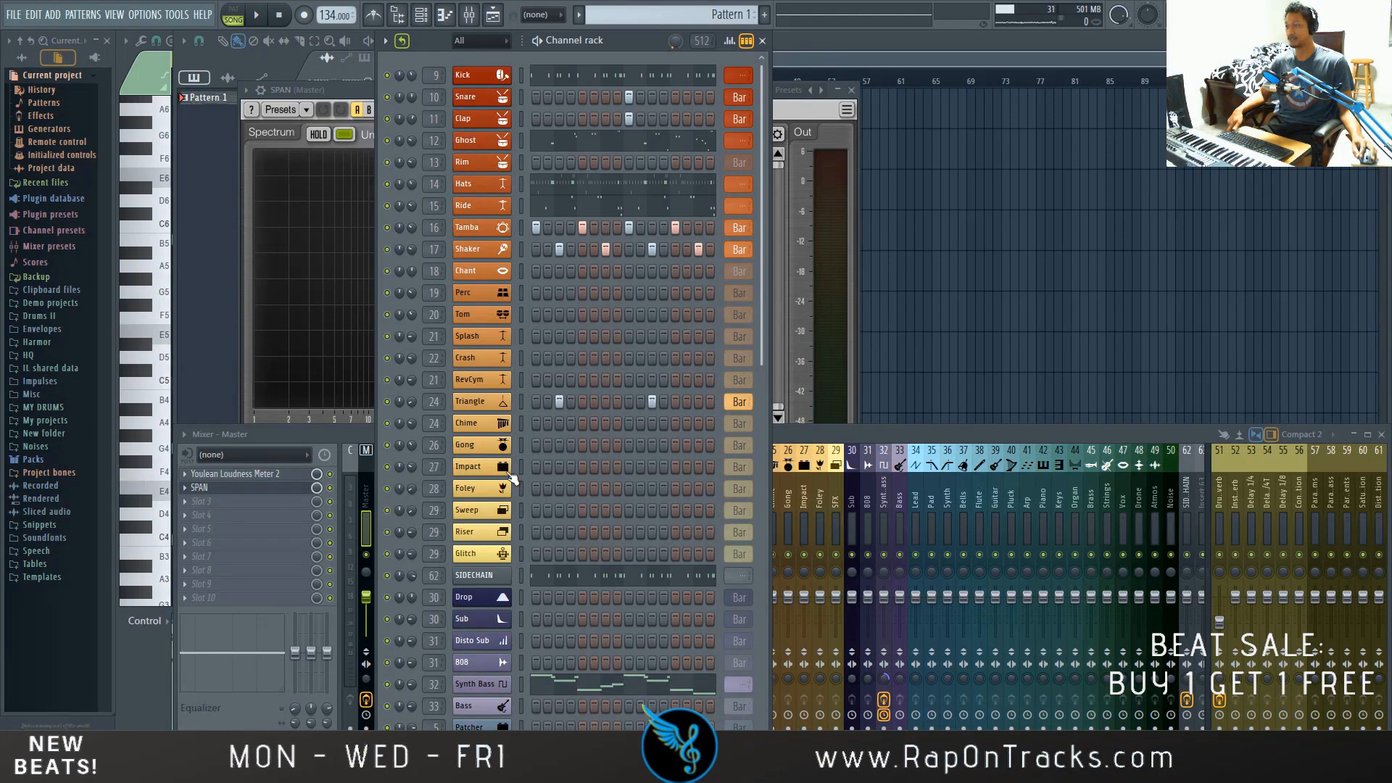
scroll(580, 615, down, 6)
scroll(567, 657, up, 6)
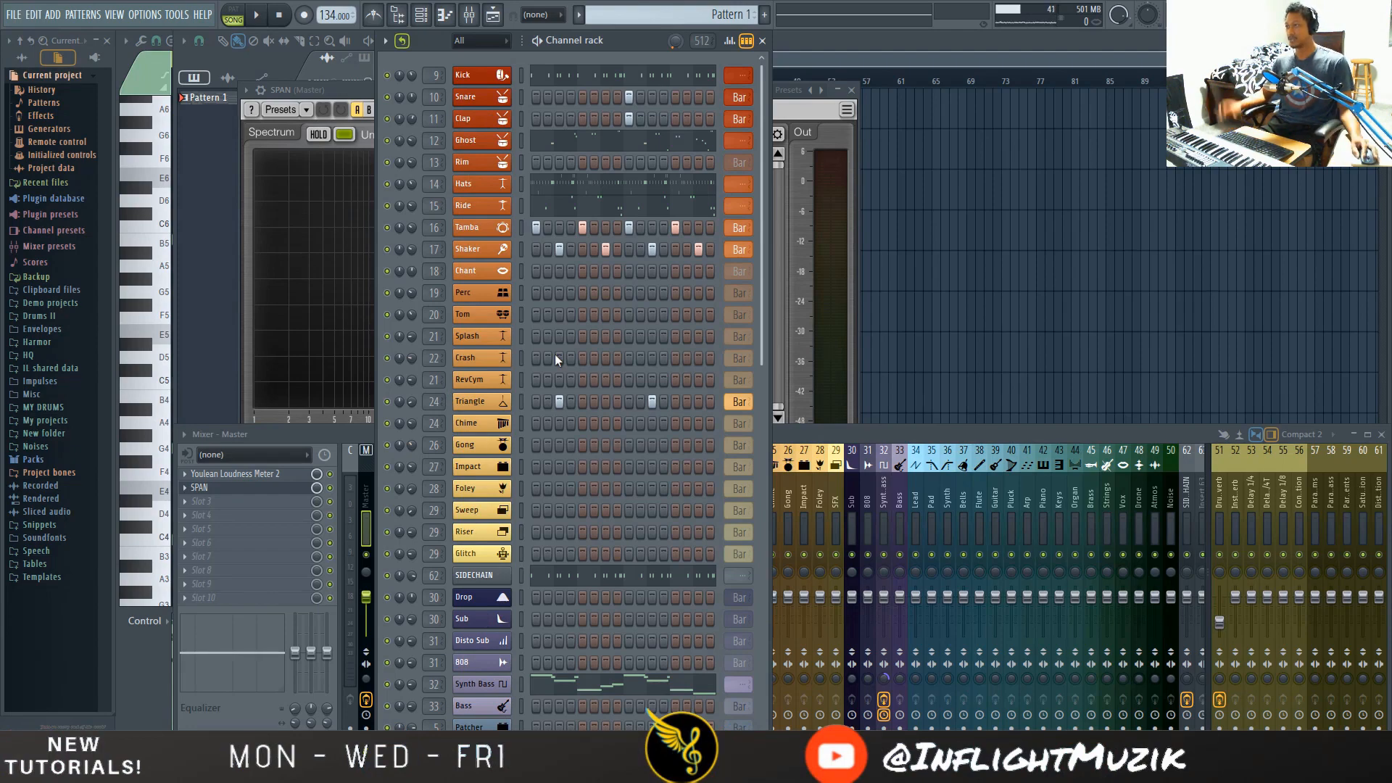
click(269, 432)
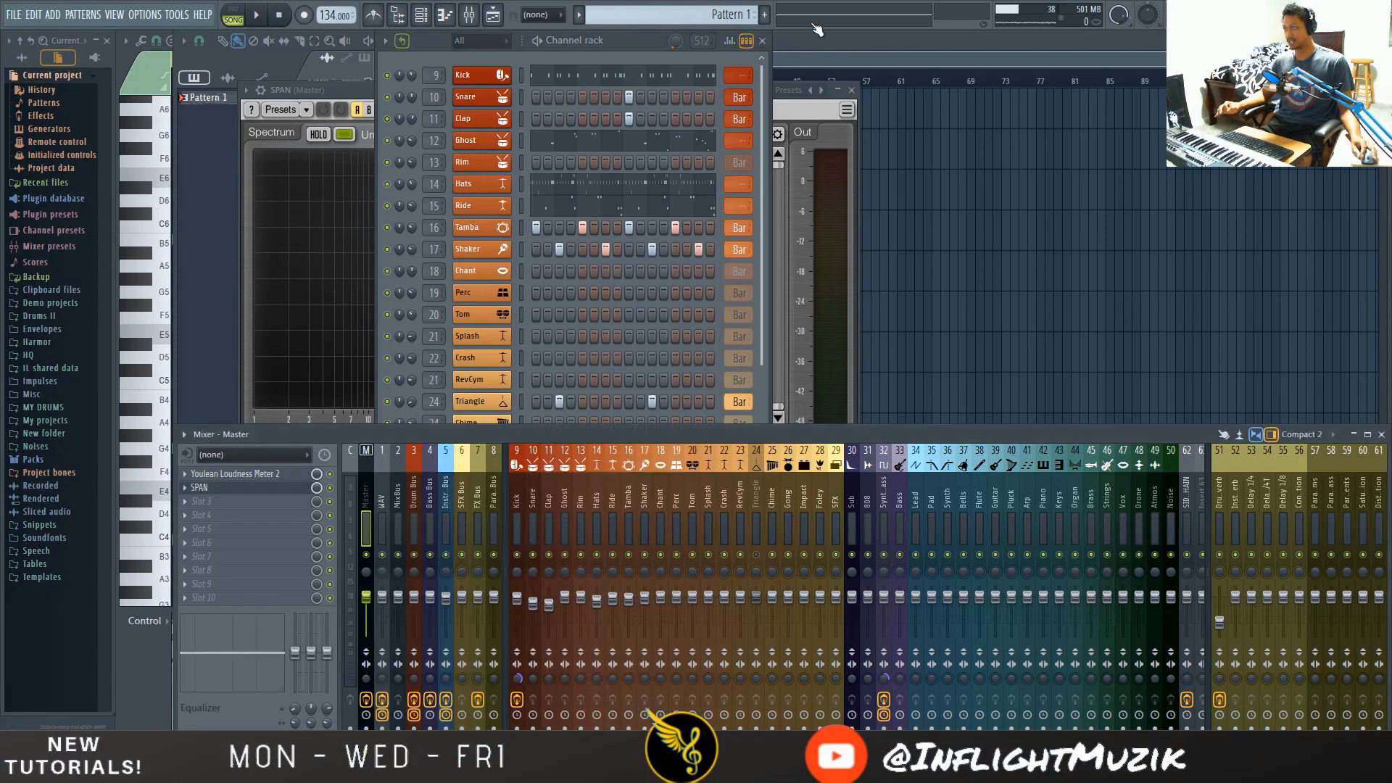
click(623, 53)
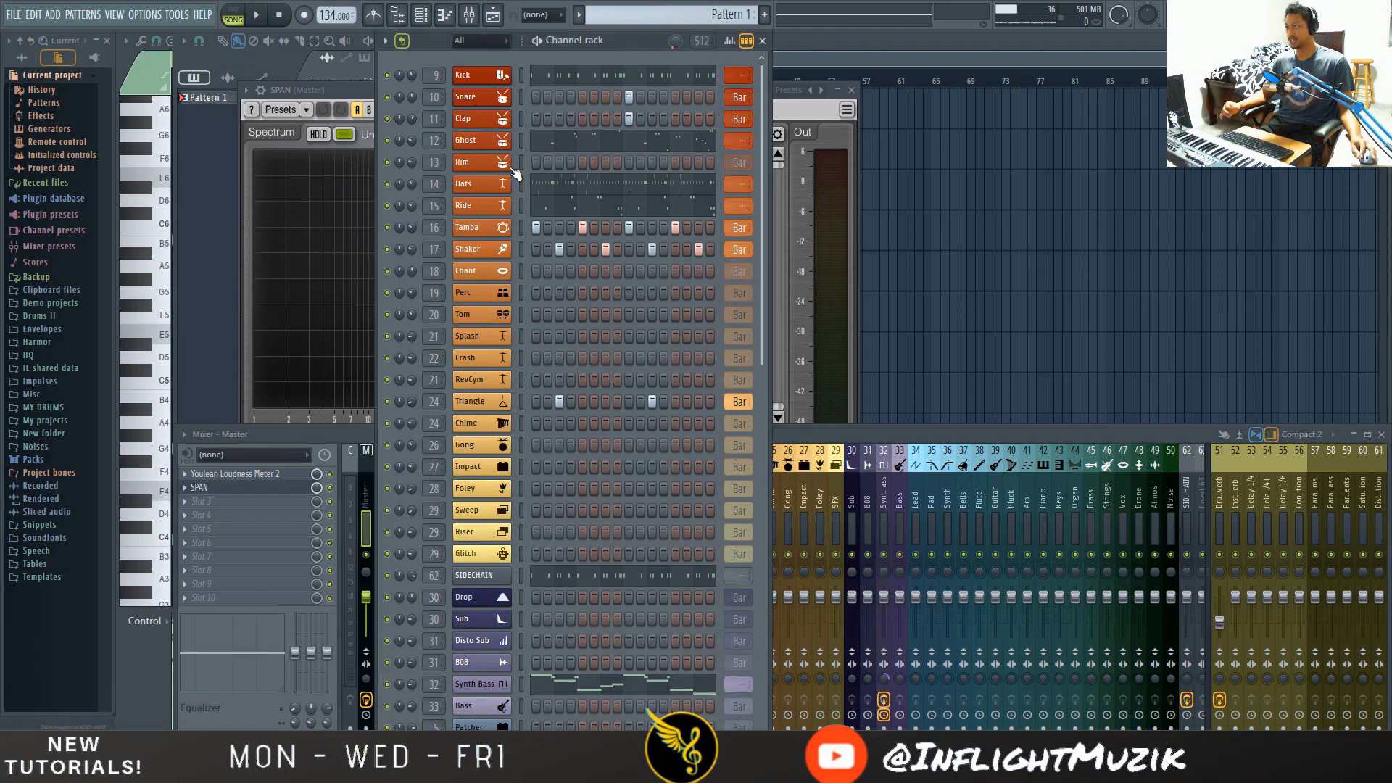
click(788, 437)
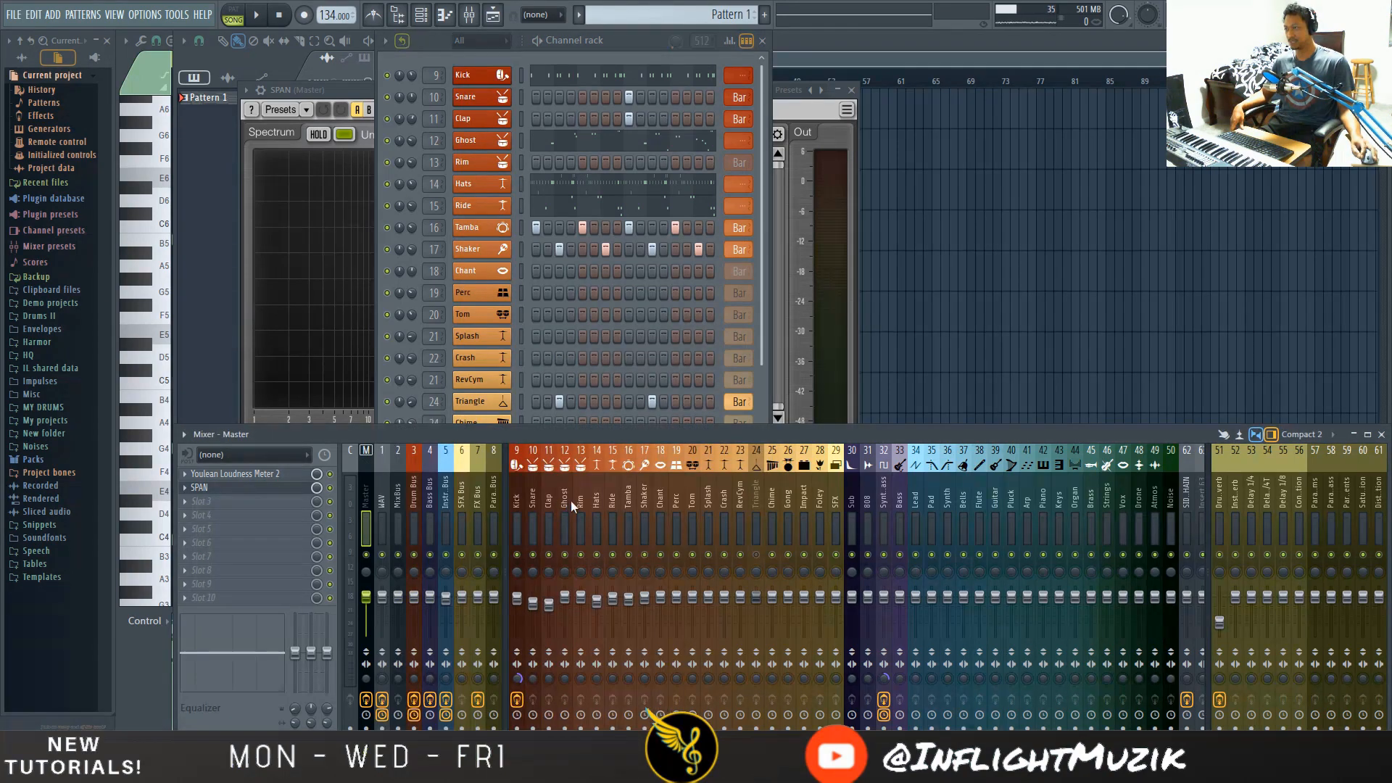
Load Fruity PanOMatic into effect slot 3 of the Hats mixer track and move its window into clear view.
click(590, 457)
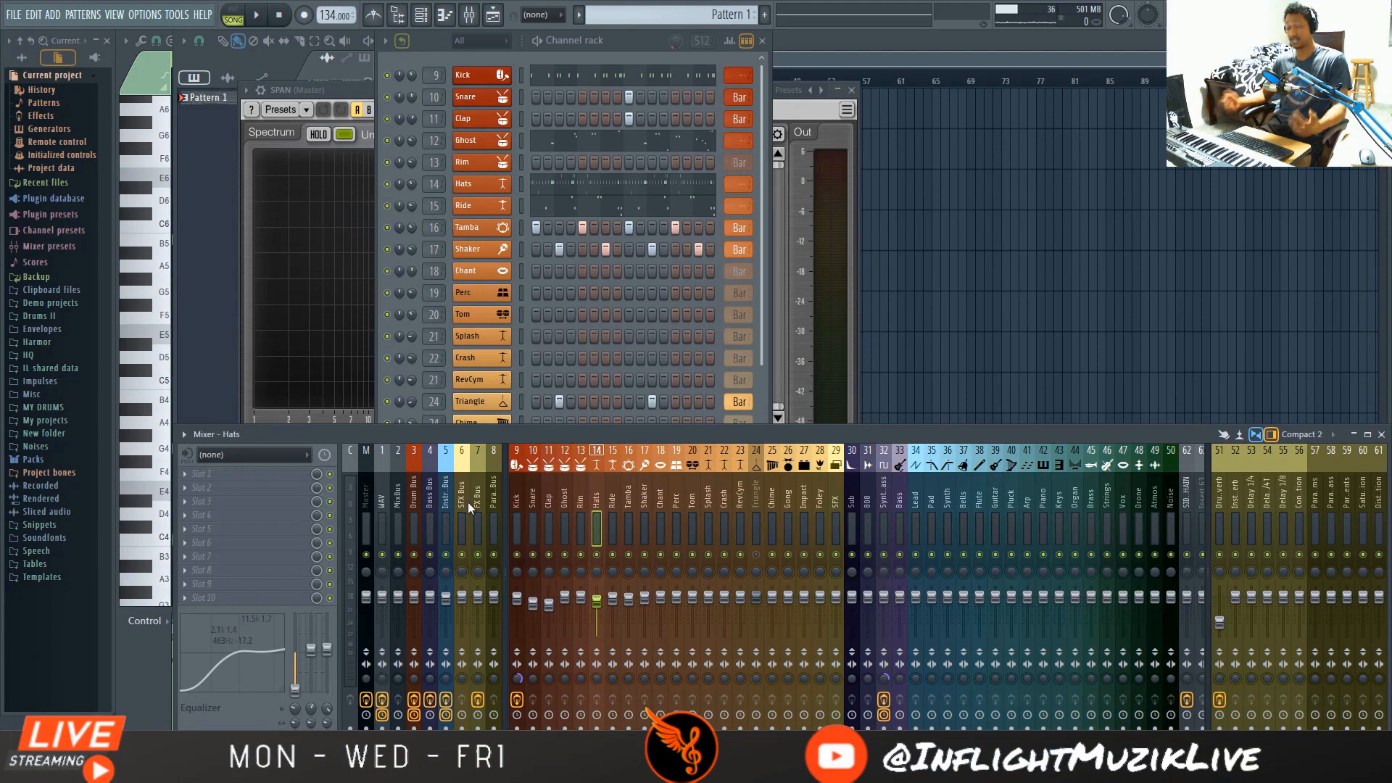
click(187, 502)
click(536, 535)
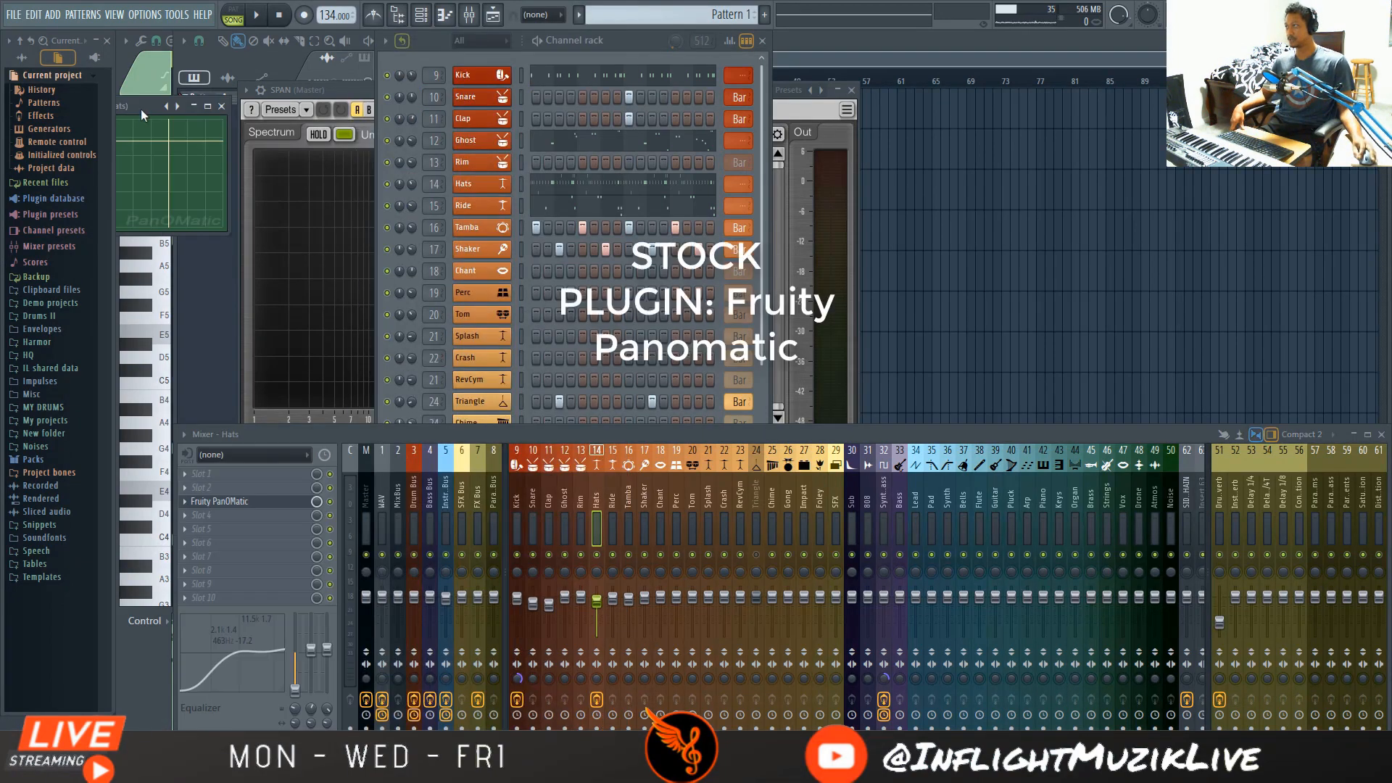
drag(141, 108, 545, 202)
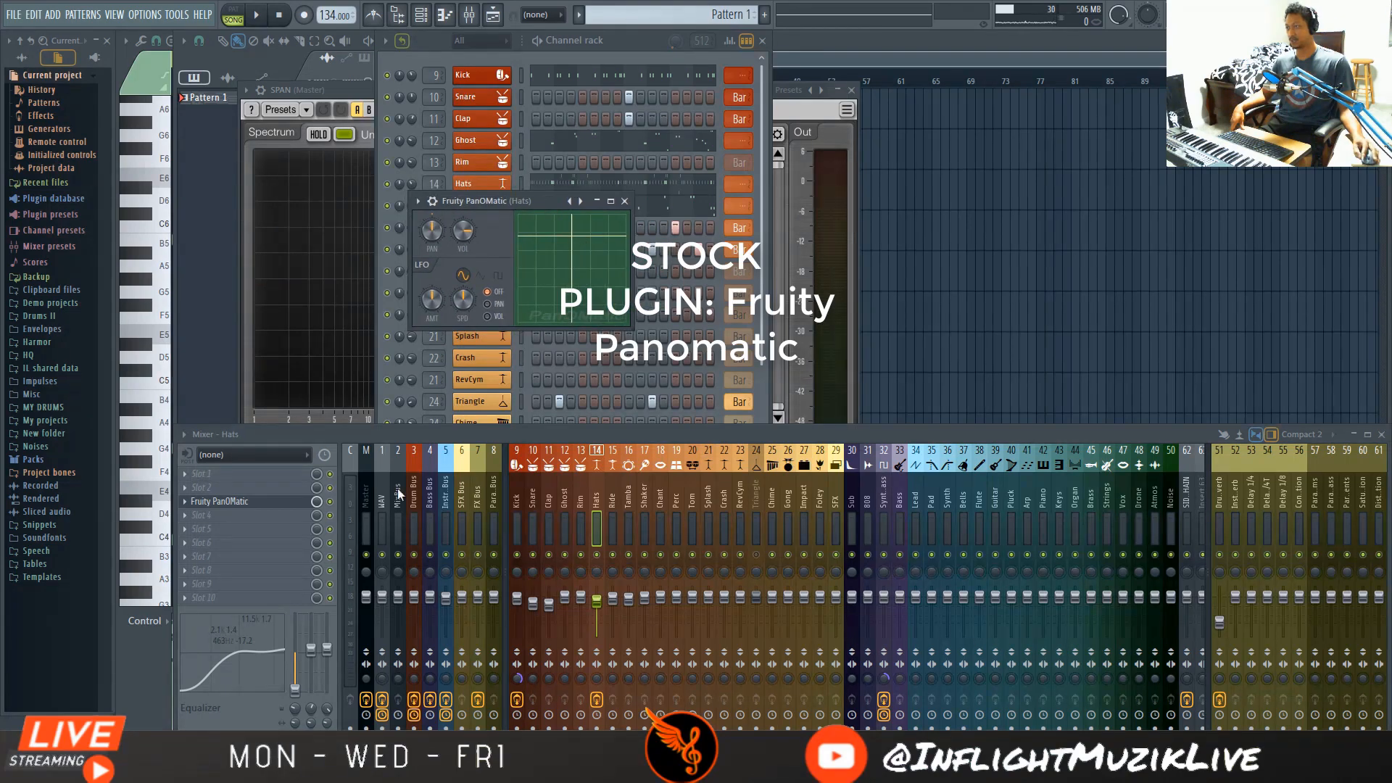
Set the PanOMatic LFO to modulate panning with a sine wave.
click(463, 276)
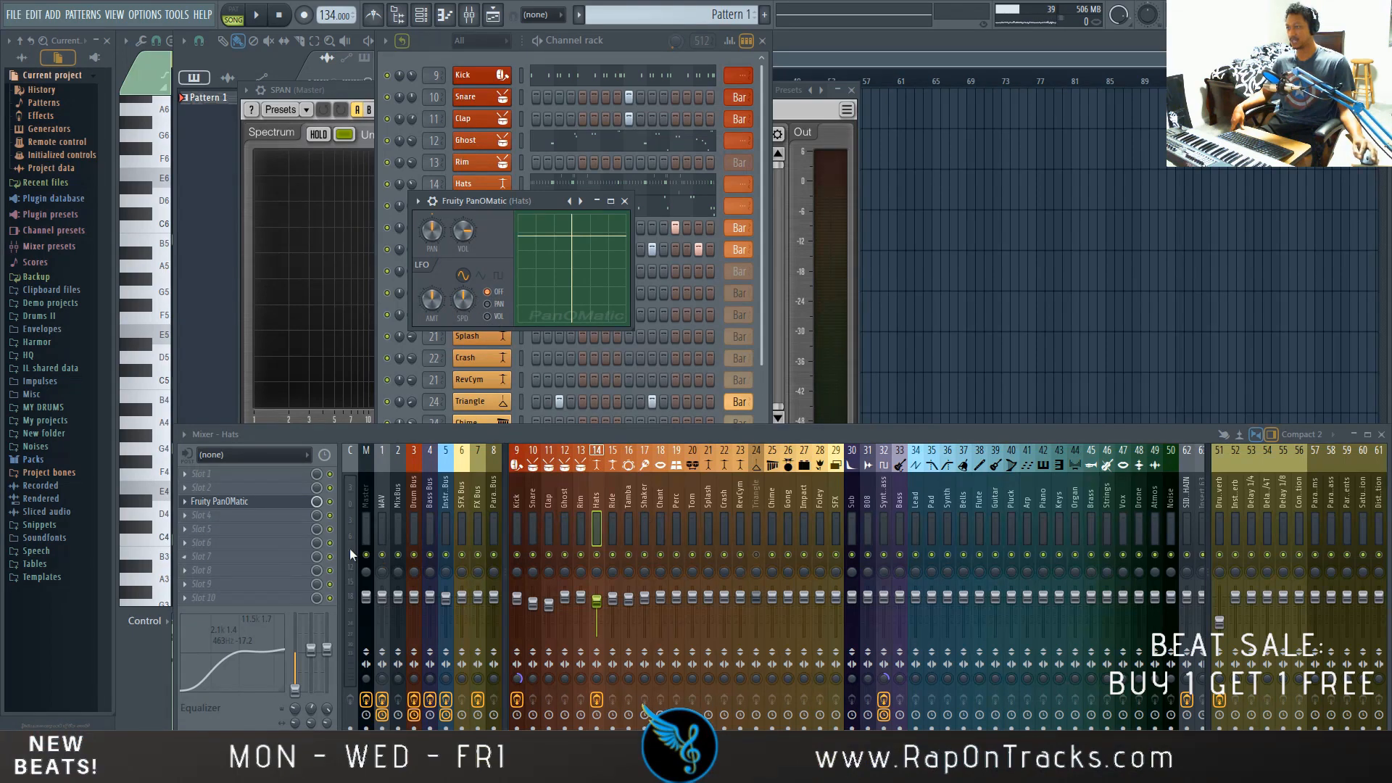
drag(493, 201, 513, 243)
click(505, 347)
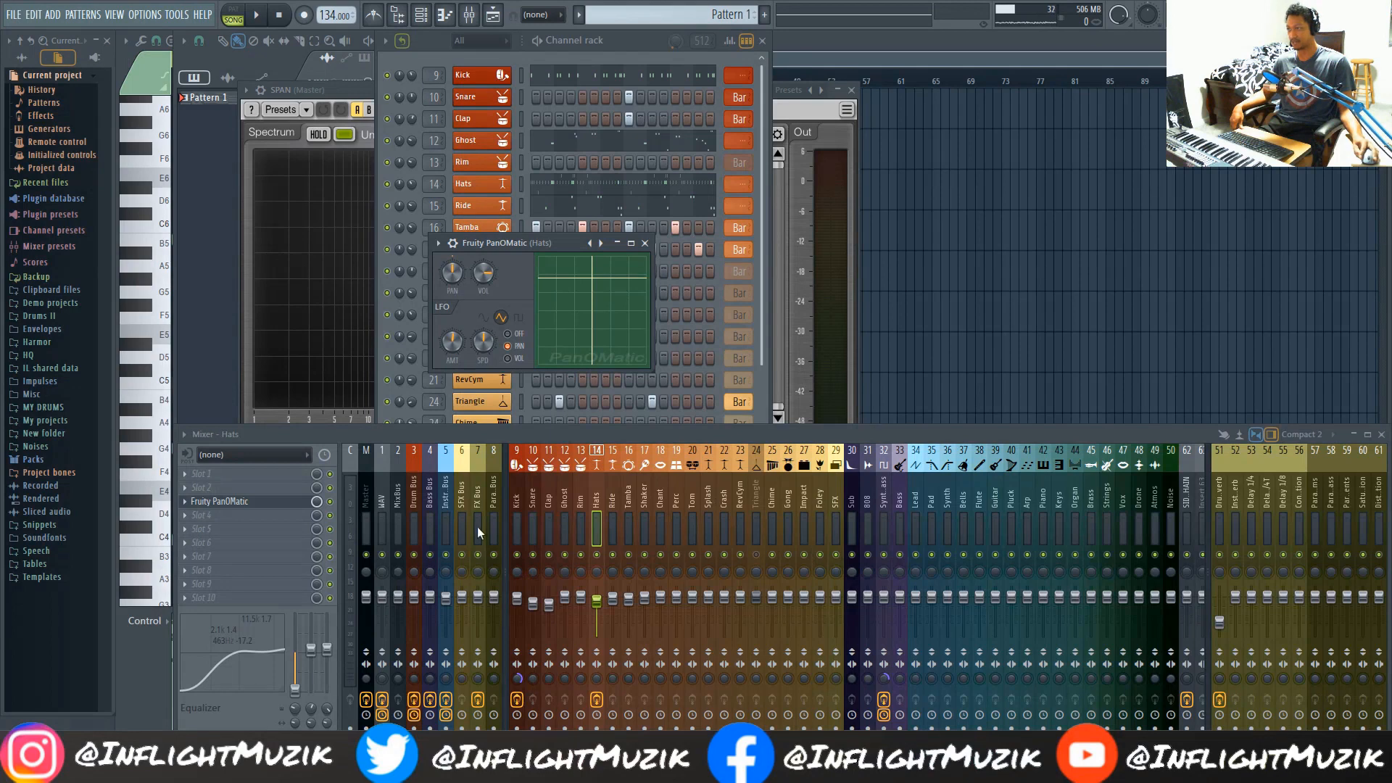
click(486, 319)
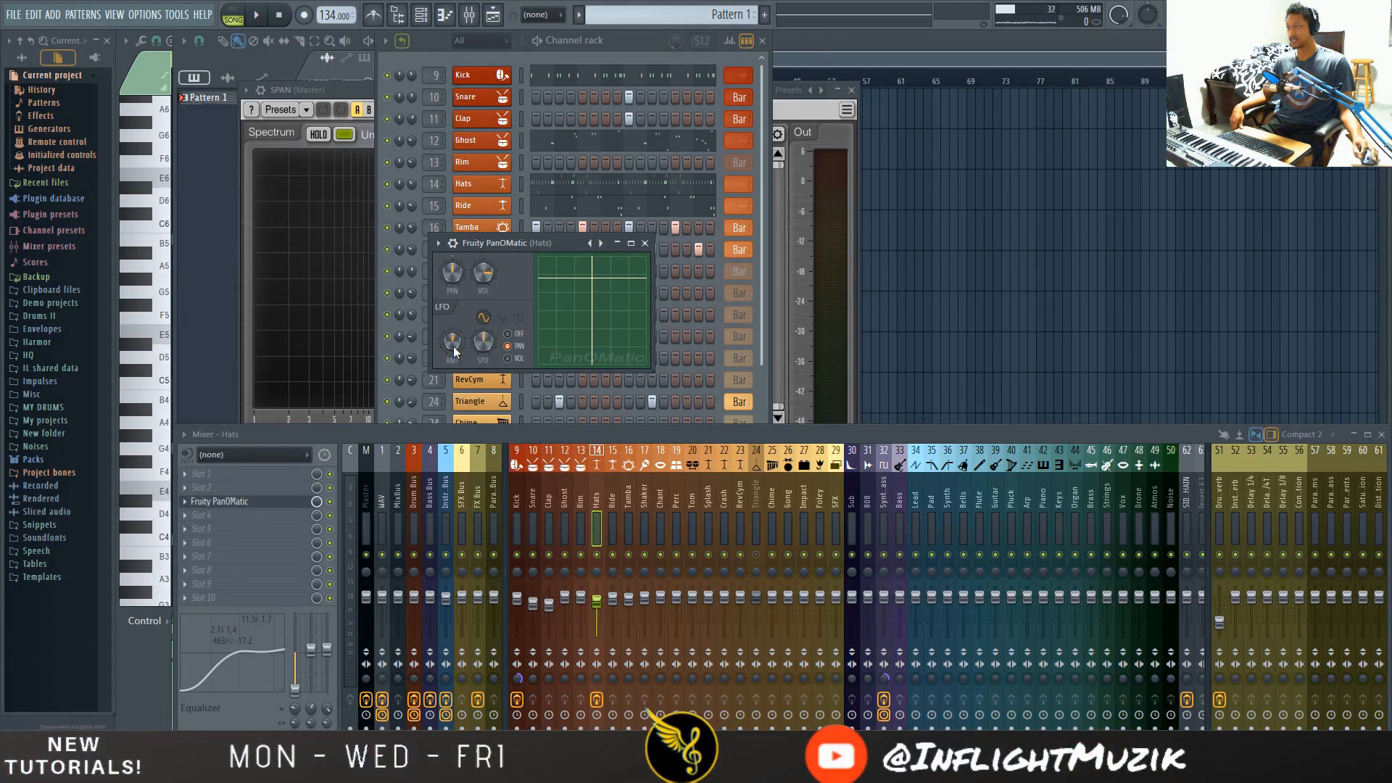
Play the beat several times to hear the LFO panning on the hats.
key(space)
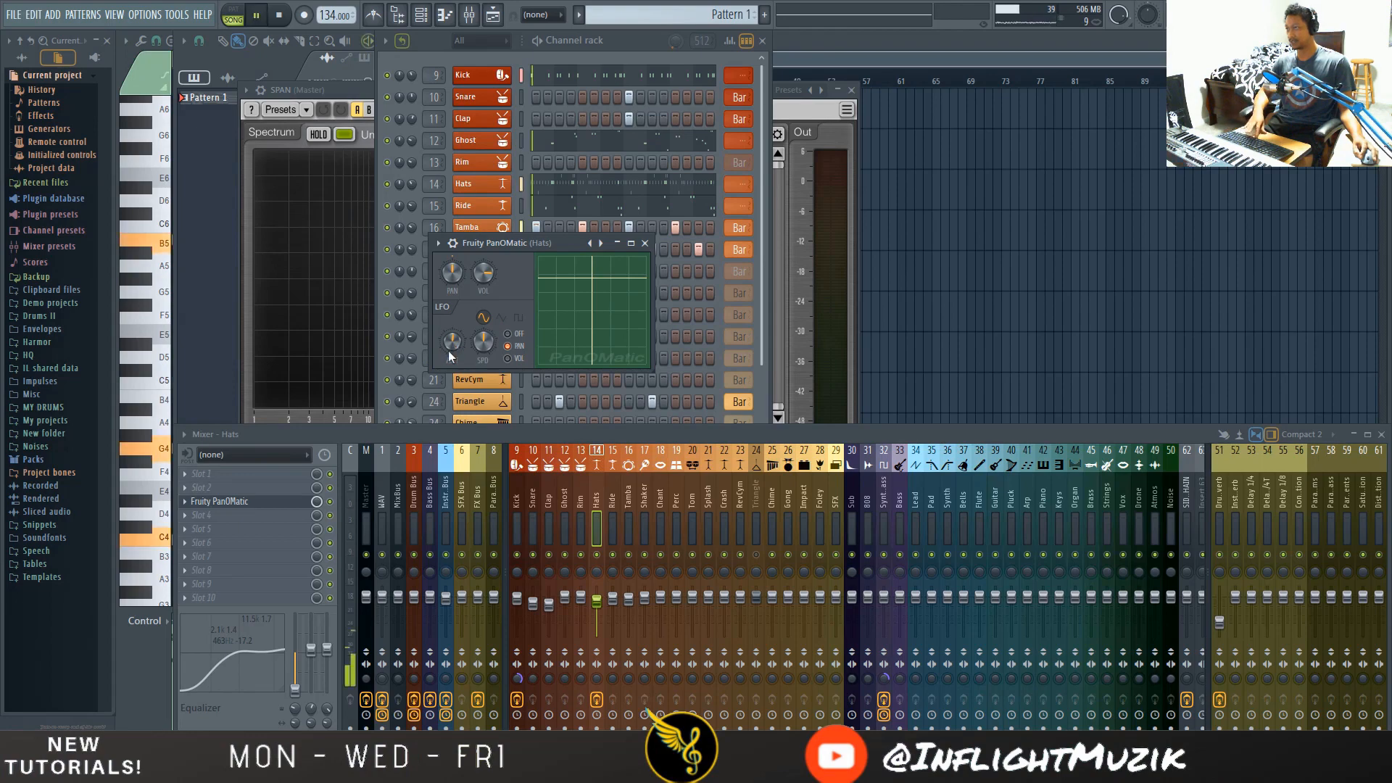
key(space)
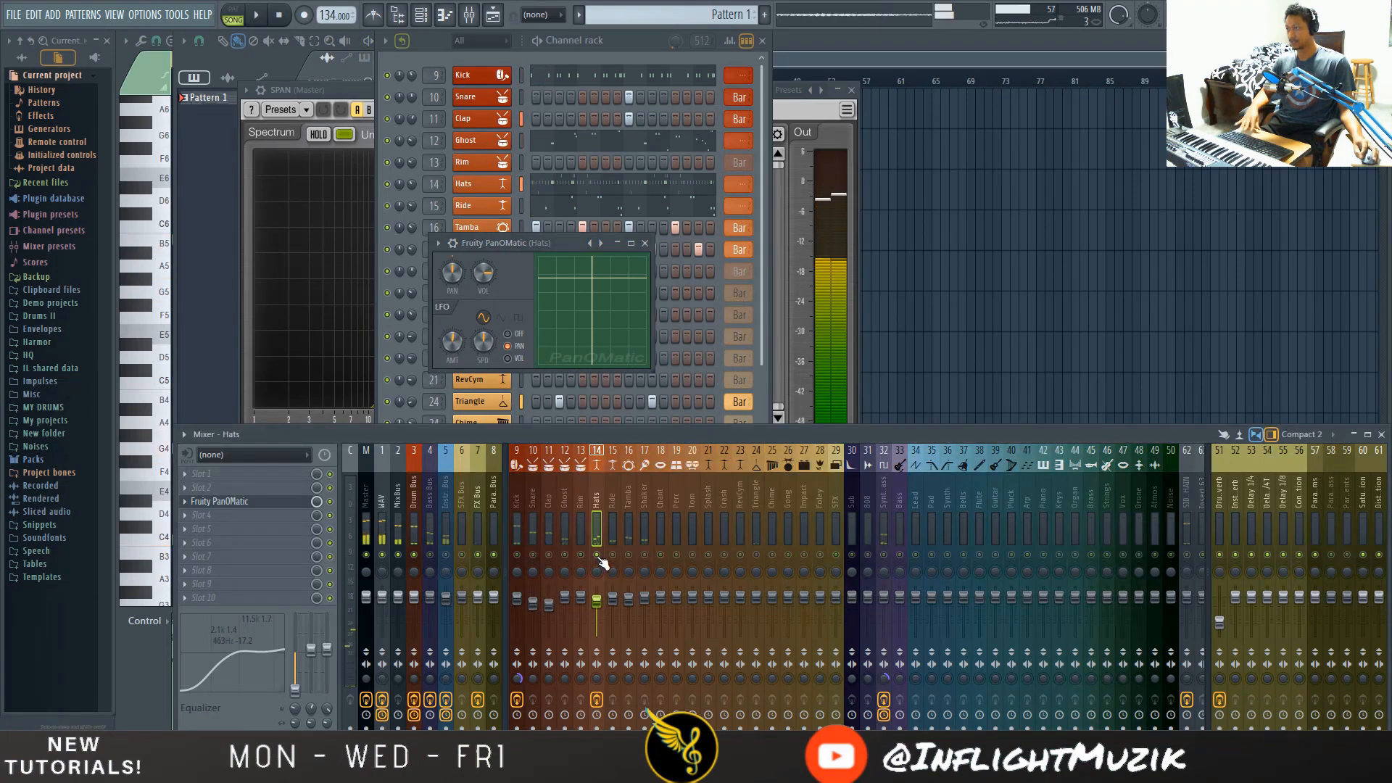
key(space)
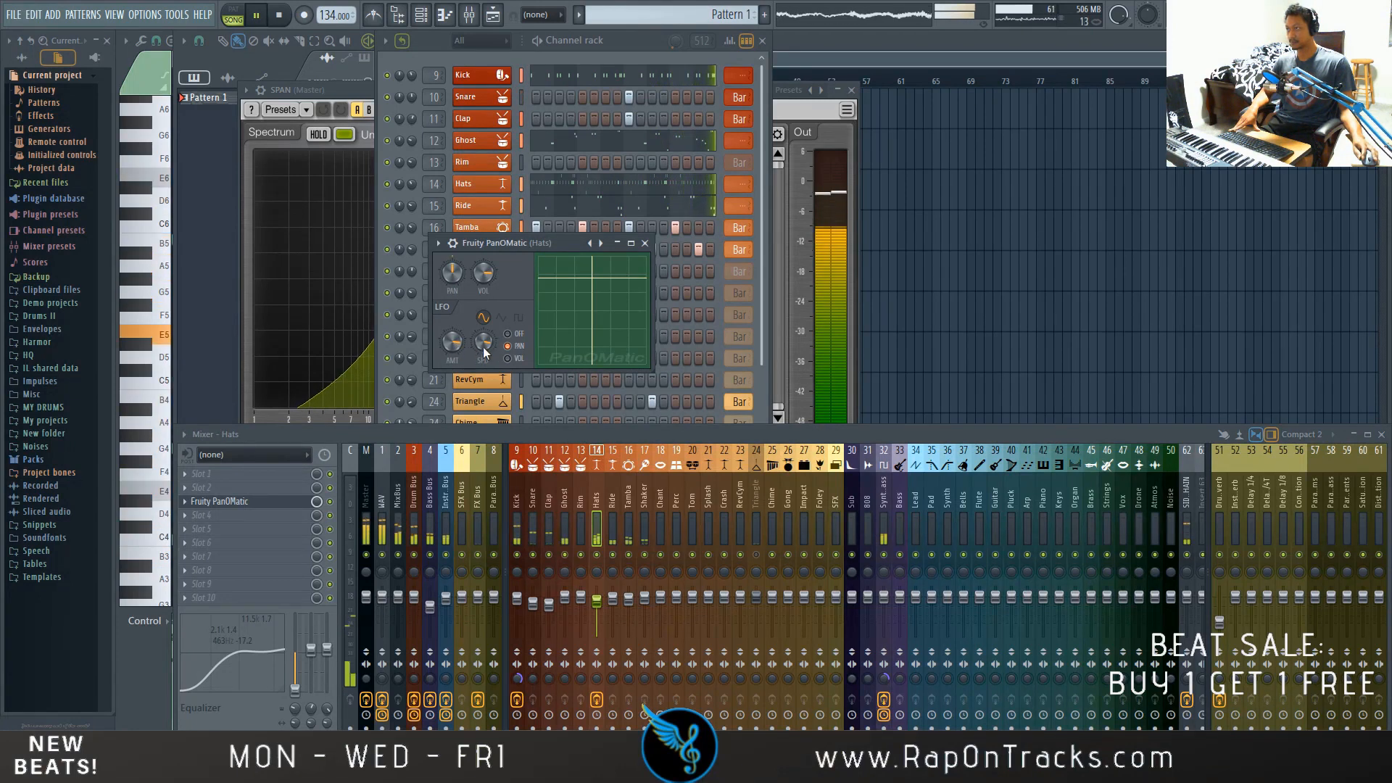
key(space)
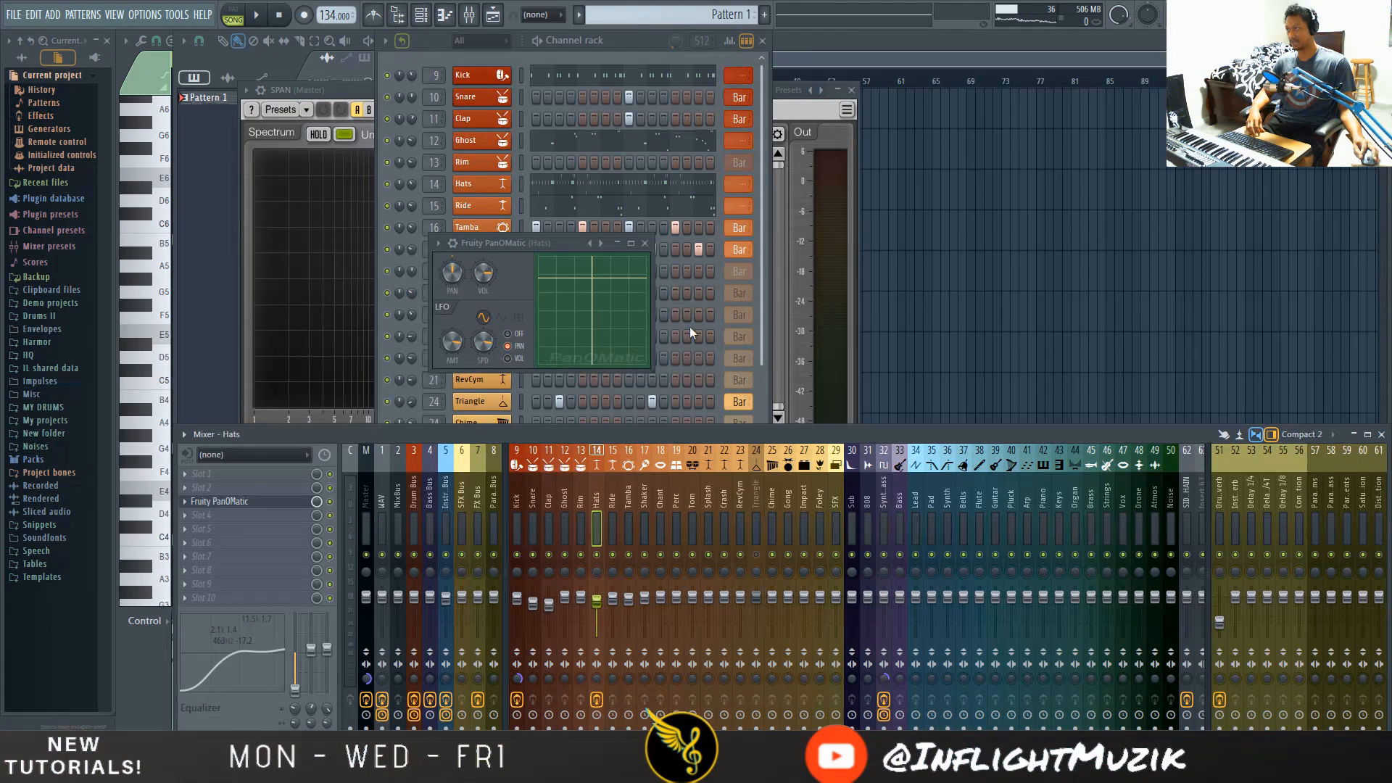
drag(506, 243, 533, 221)
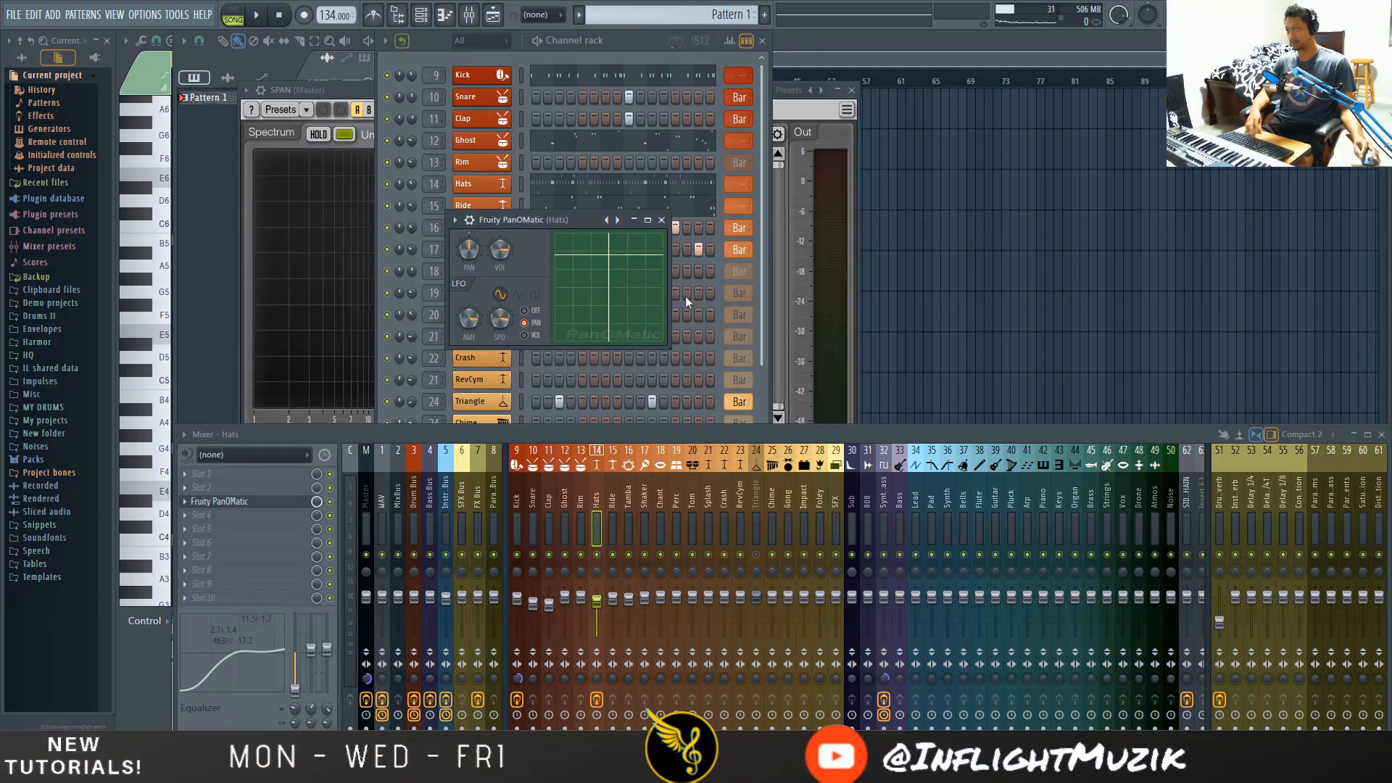
key(space)
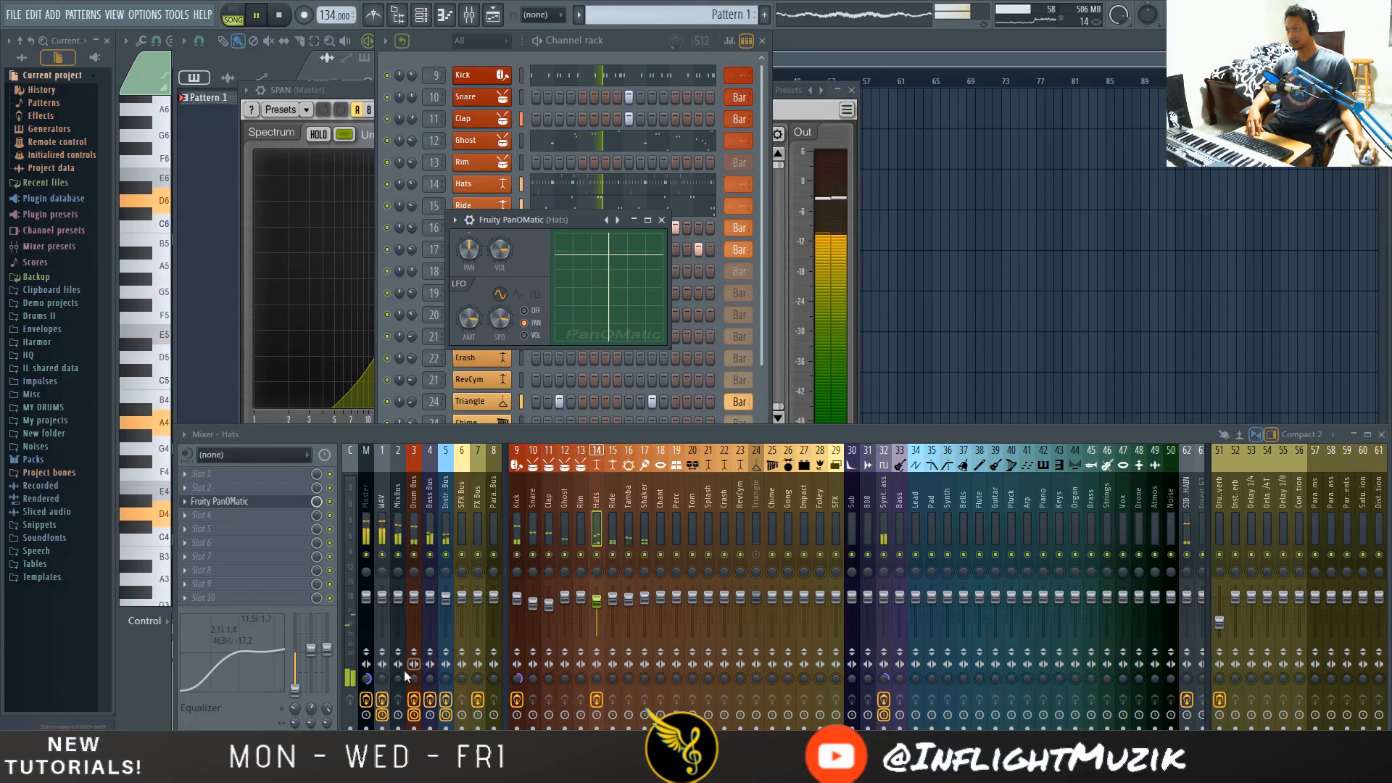
key(space)
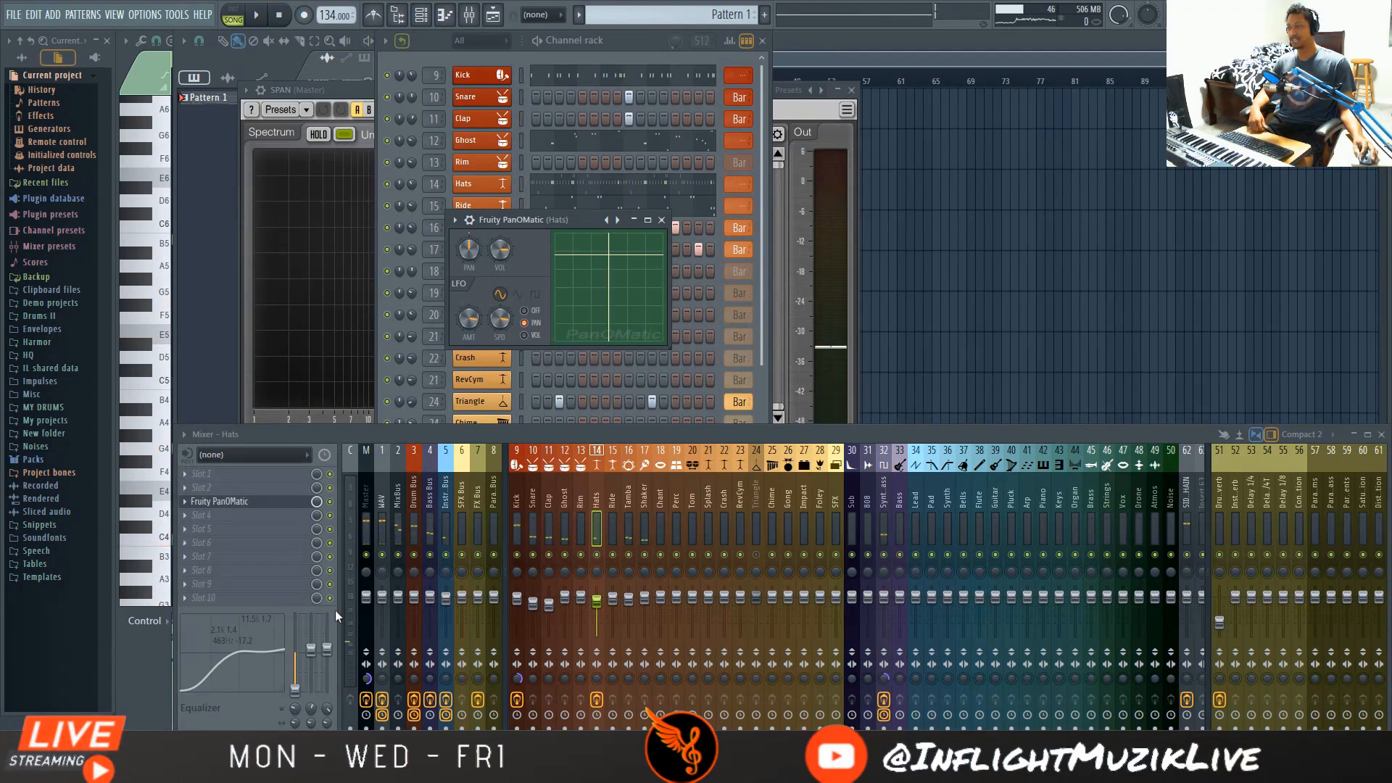
Reset the Master track's stereo separation and close the PanOMatic window.
right_click(363, 680)
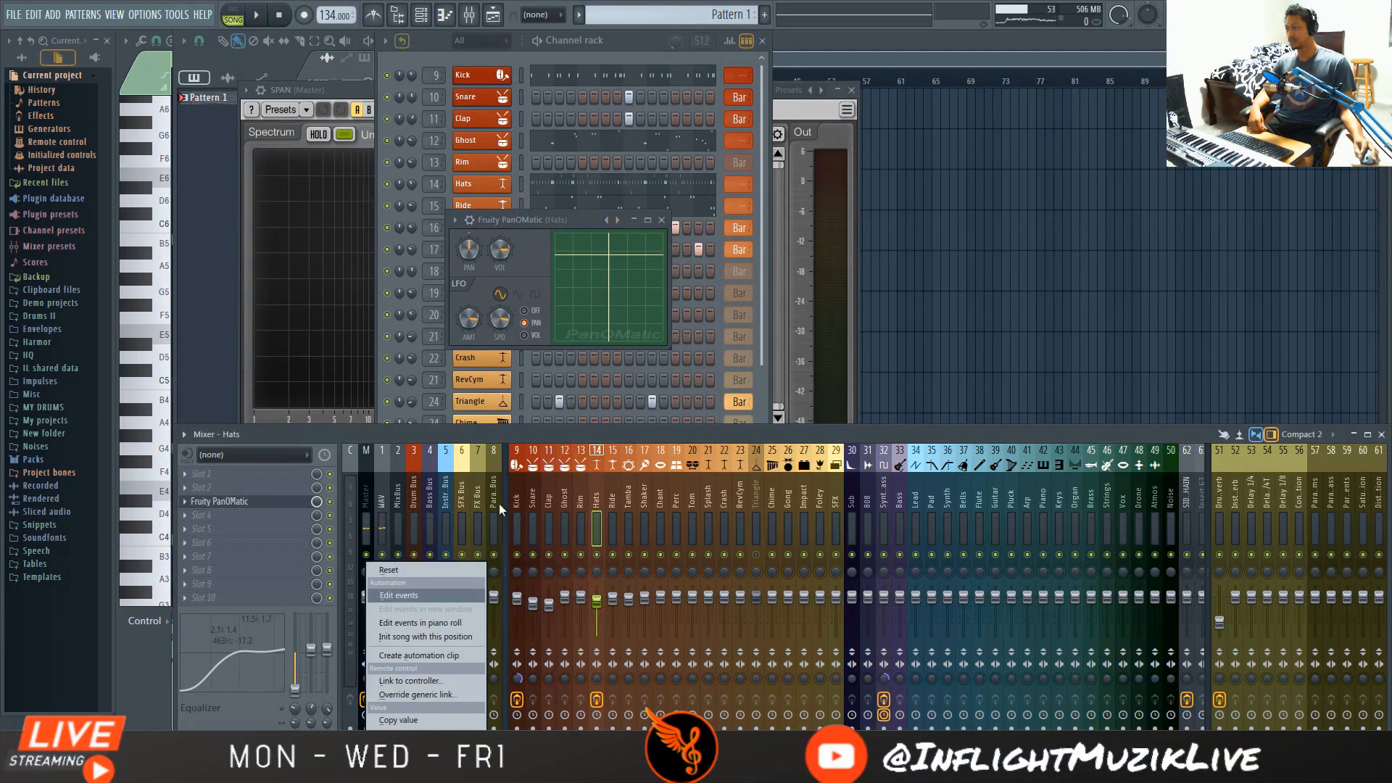
click(411, 570)
key(Escape)
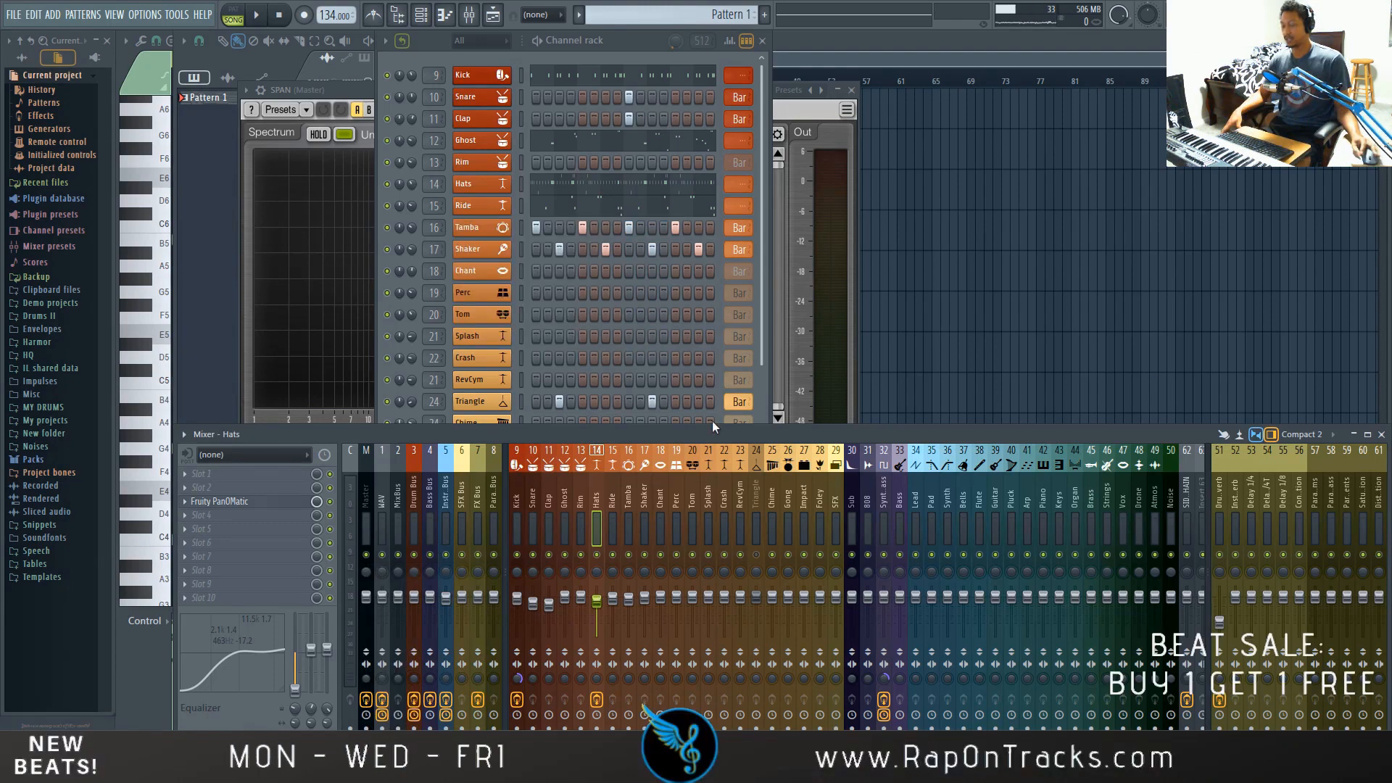
Select the WAV mixer track and inspect its Fruity parametric EQ 2 and Overtone effects, closing each one after viewing.
click(384, 496)
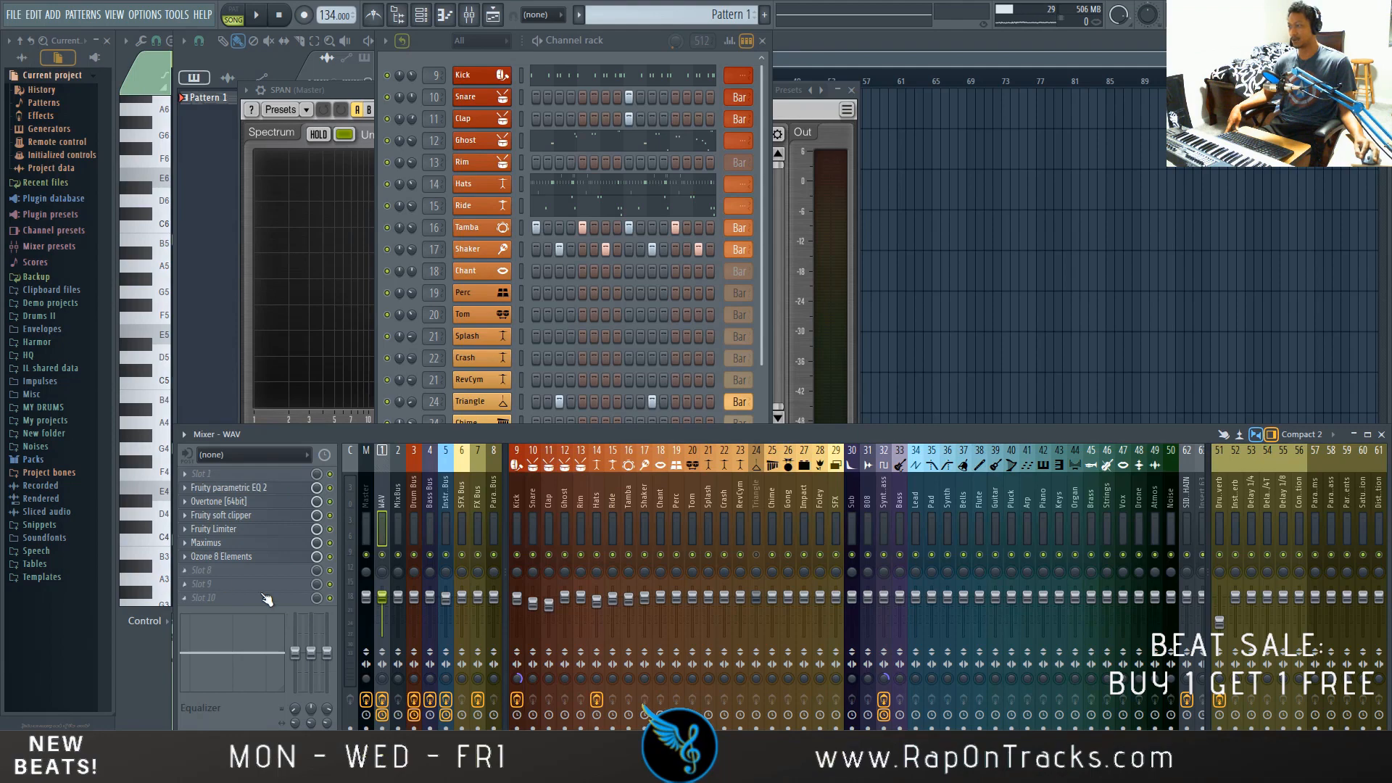
click(270, 490)
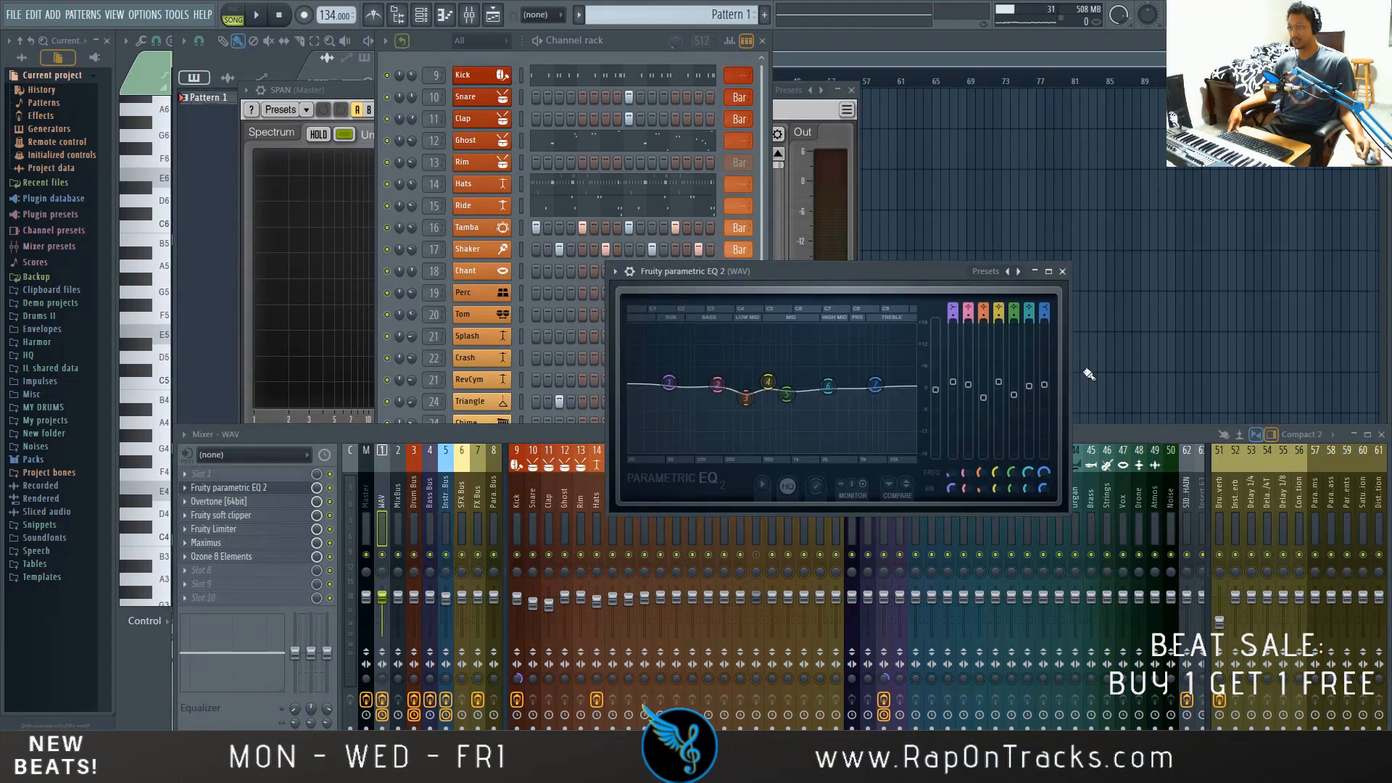
click(1062, 271)
click(218, 501)
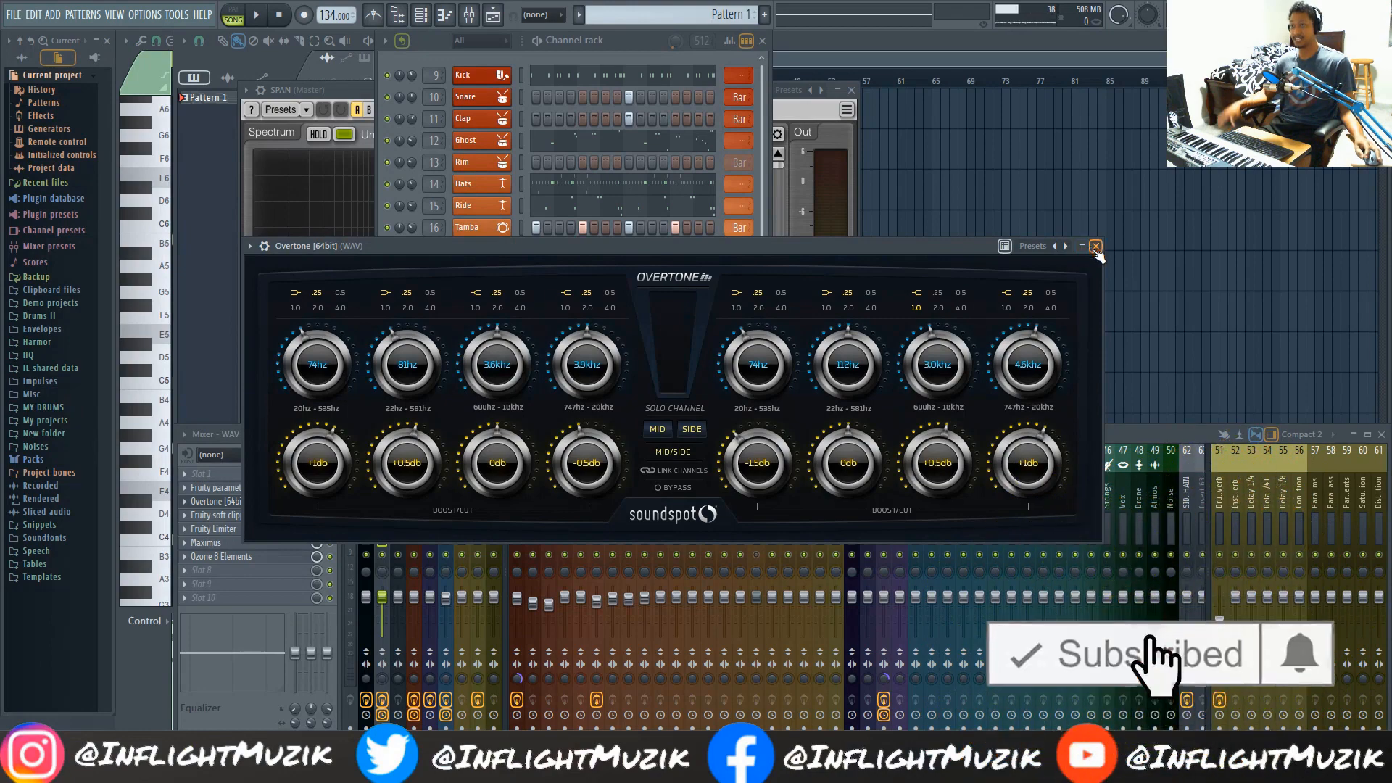
click(1096, 247)
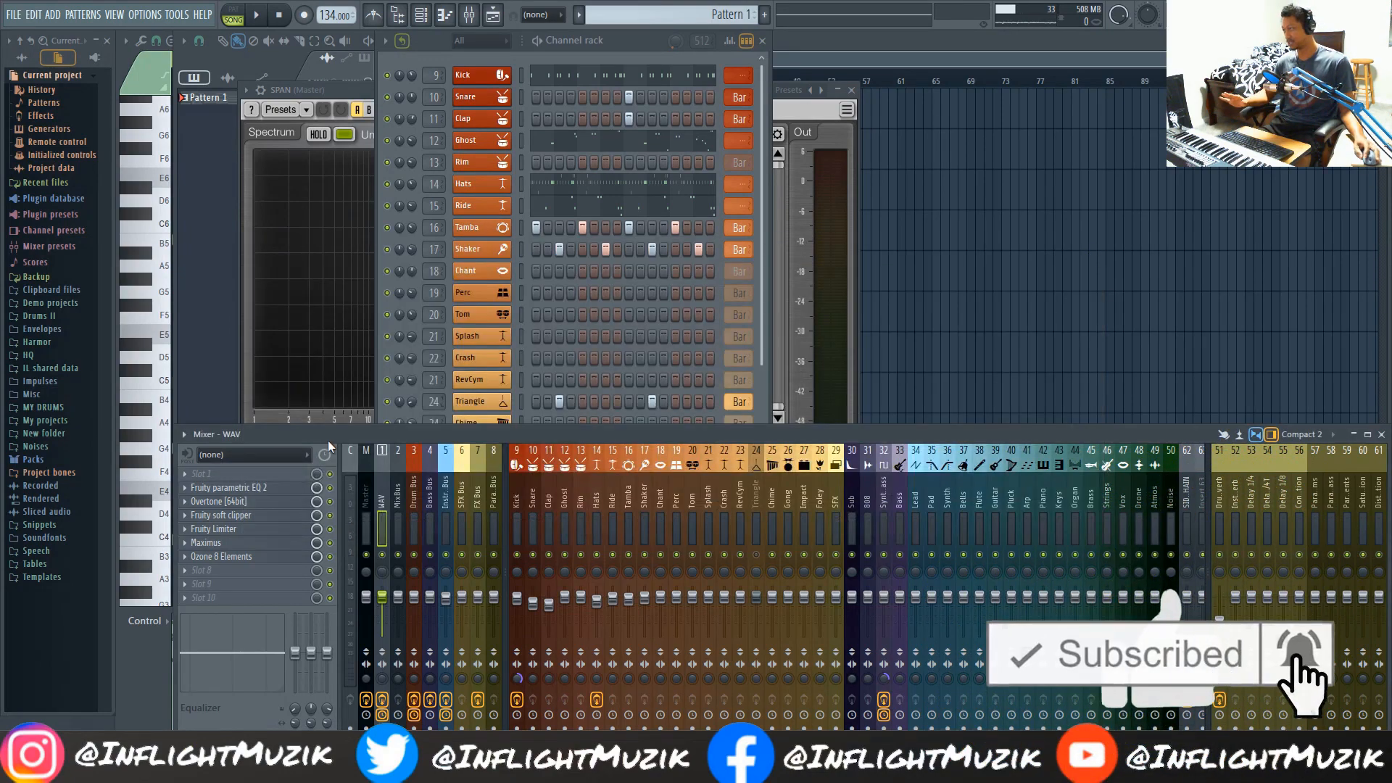
Inspect the Fruity soft clipper's threshold and post settings on the WAV track, then close it.
click(227, 517)
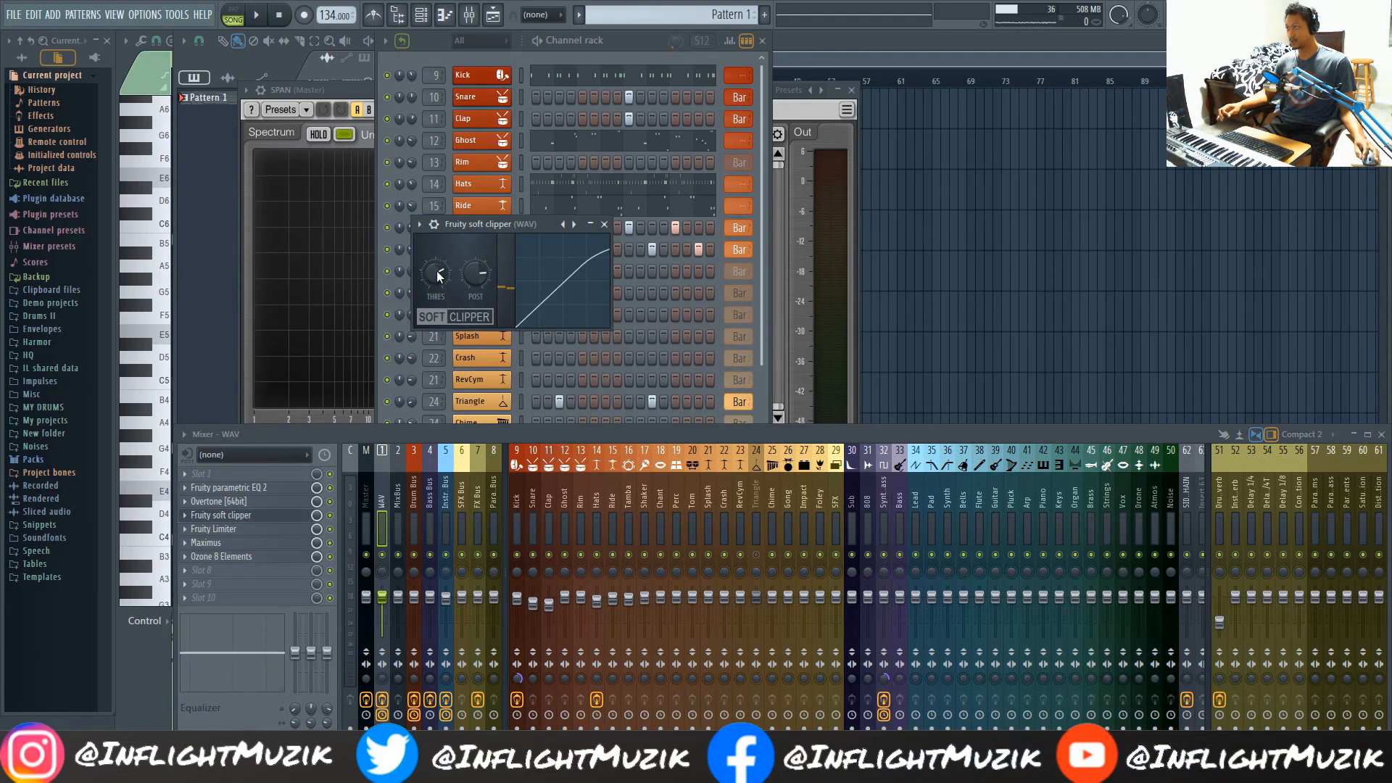
click(604, 225)
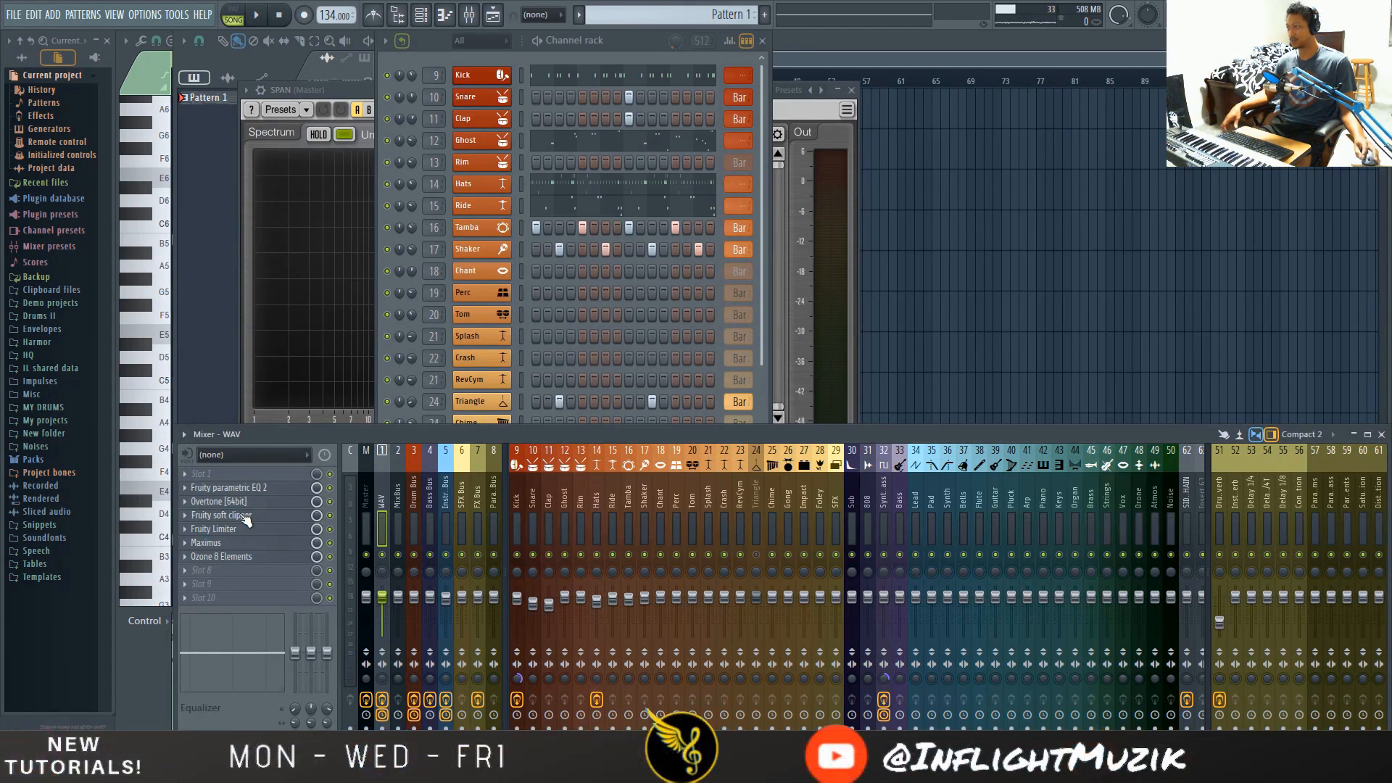
click(285, 514)
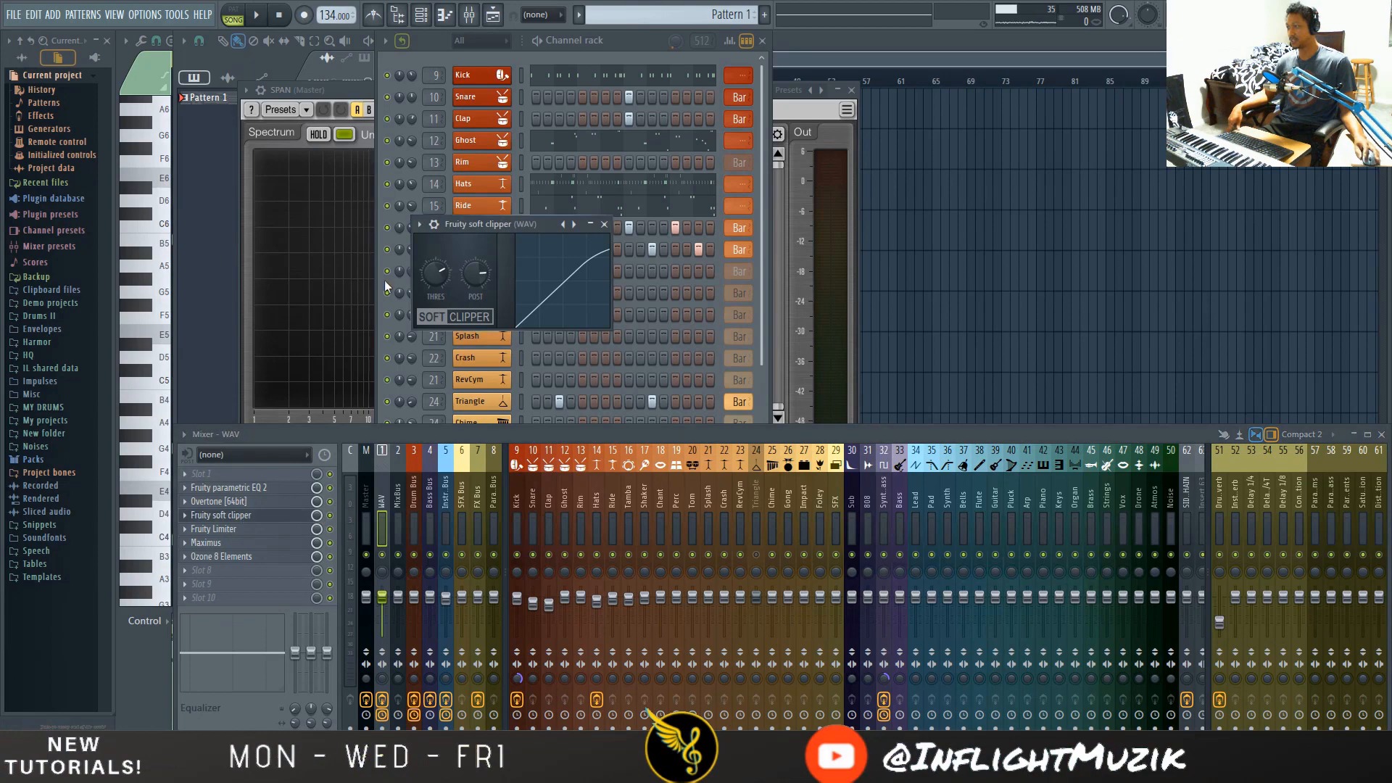
click(605, 225)
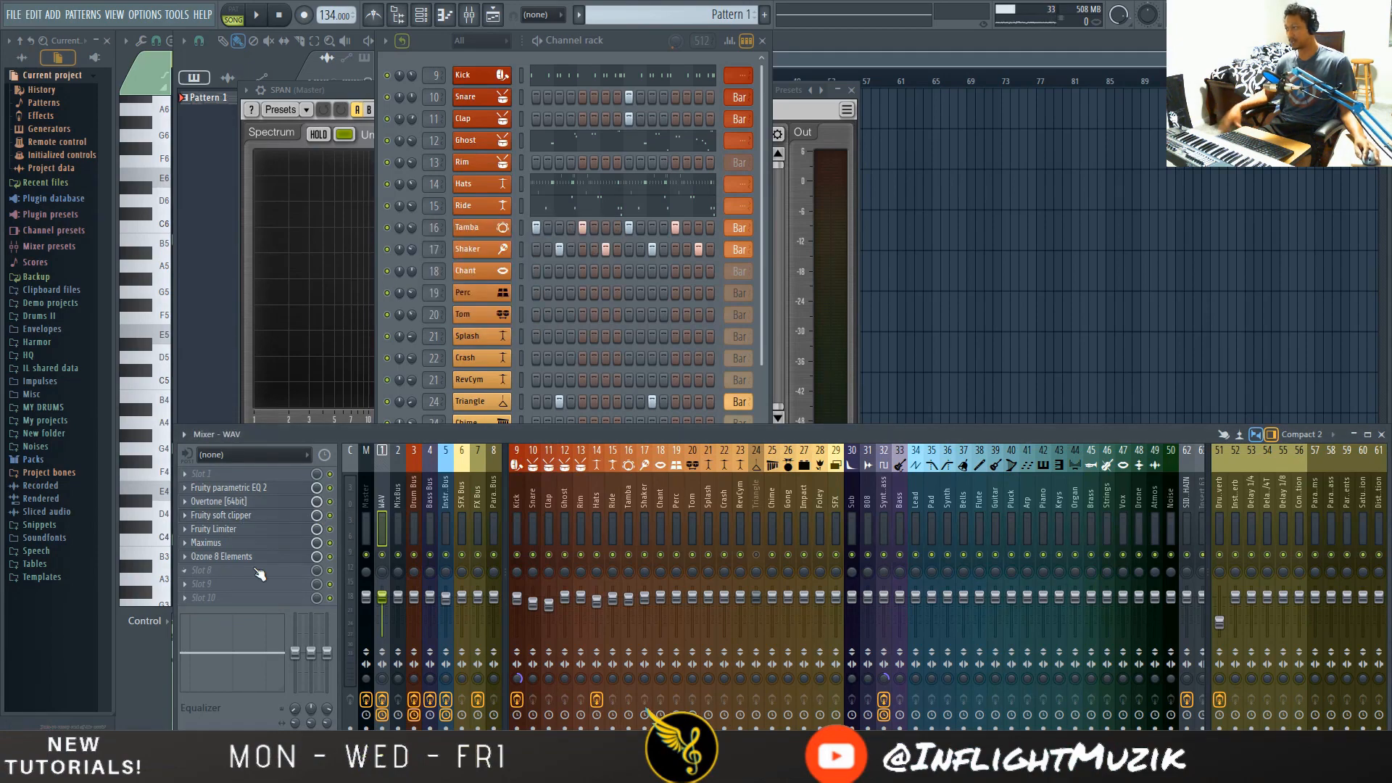
Open the WAV track's Fruity Limiter, play the beat briefly to watch the limiting, and close the plugin.
click(225, 528)
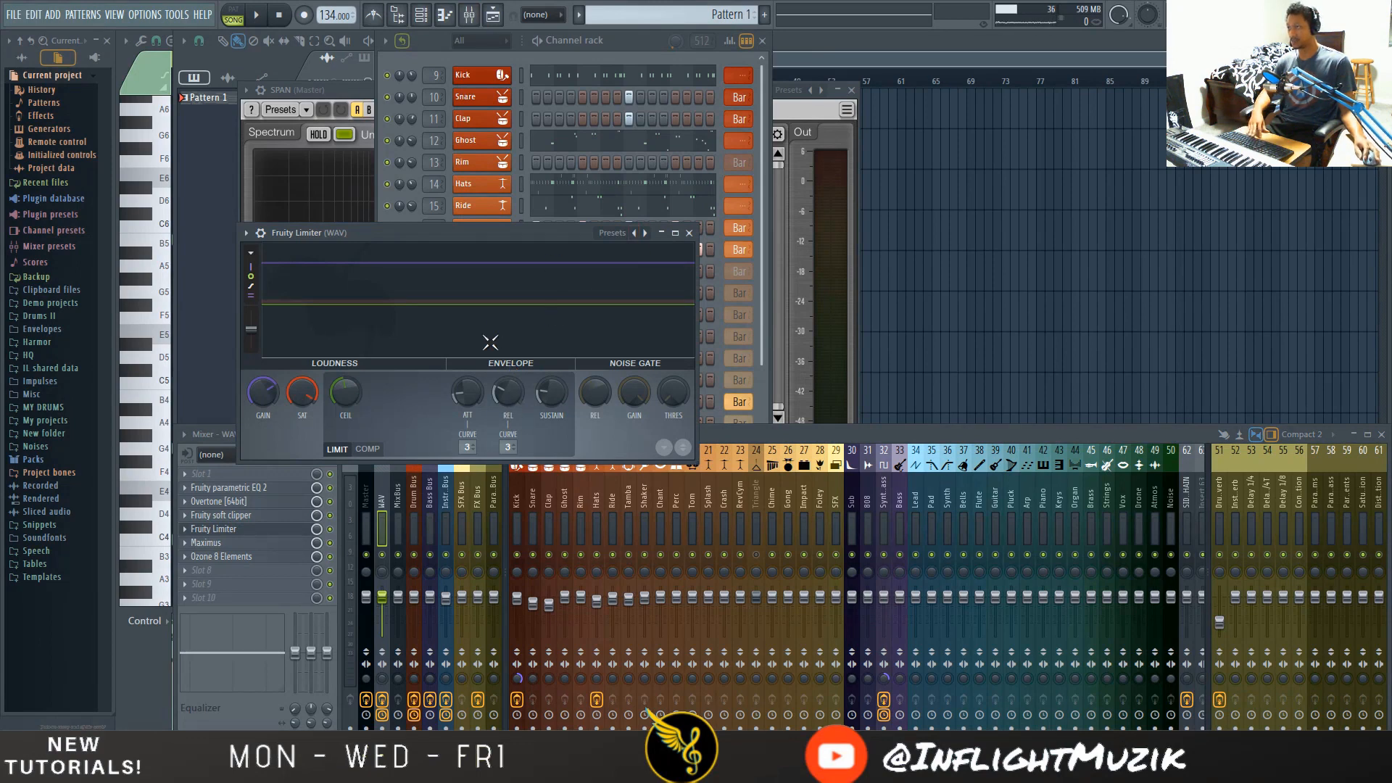
click(255, 16)
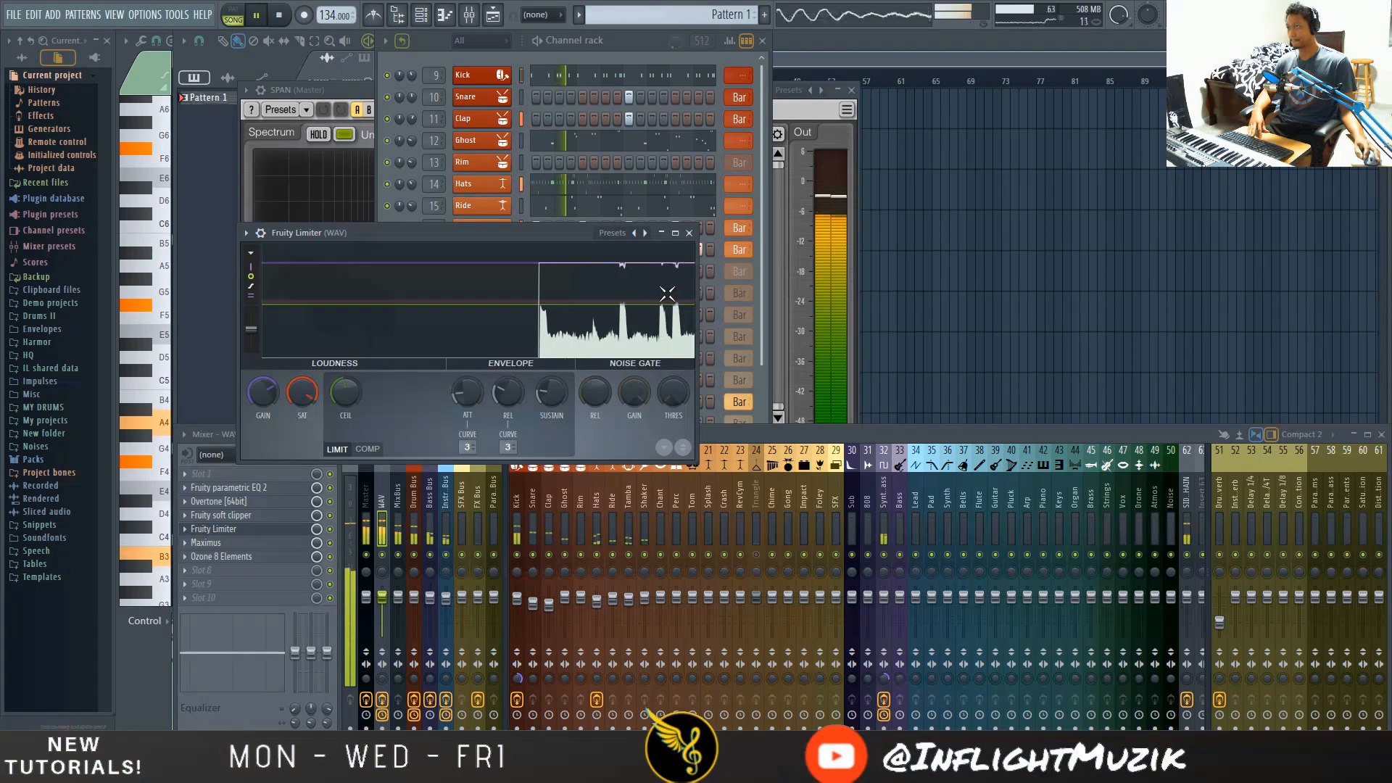
key(space)
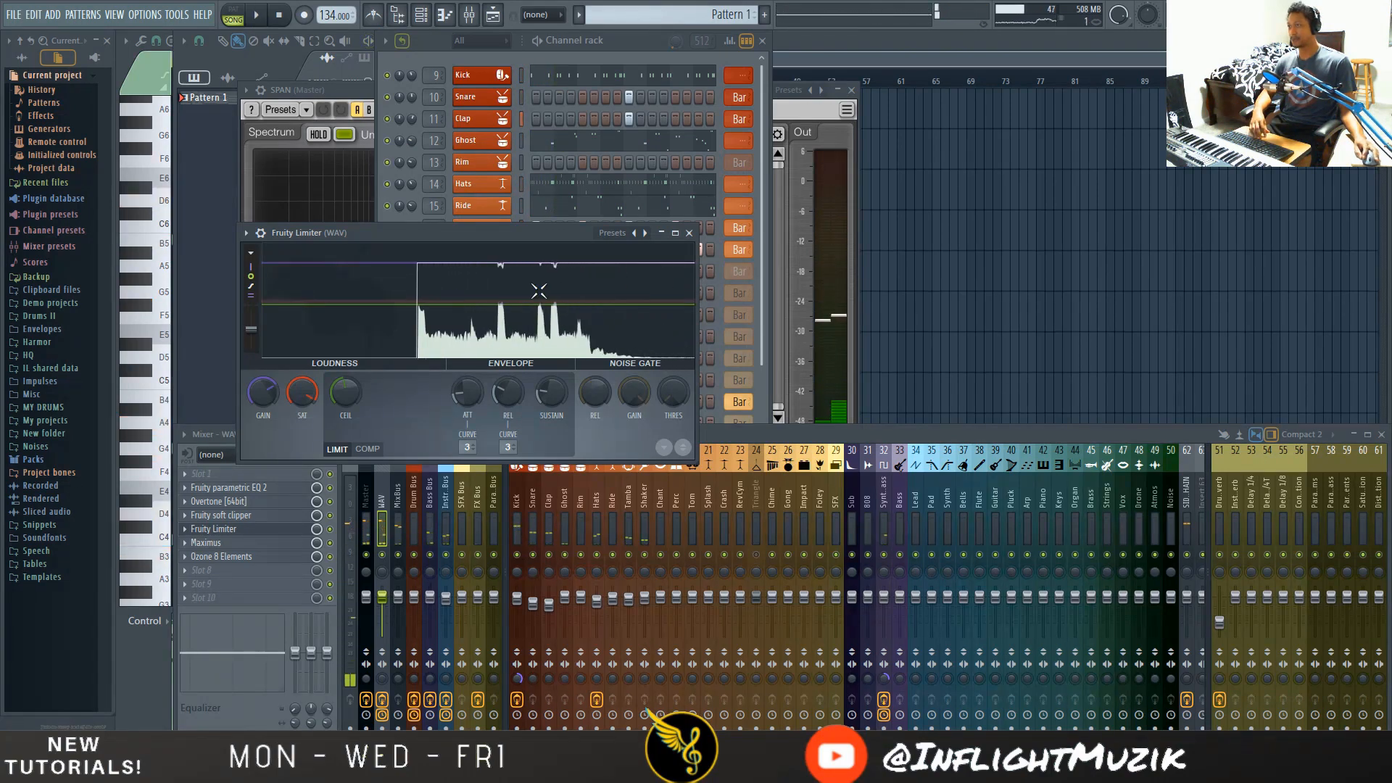
click(689, 233)
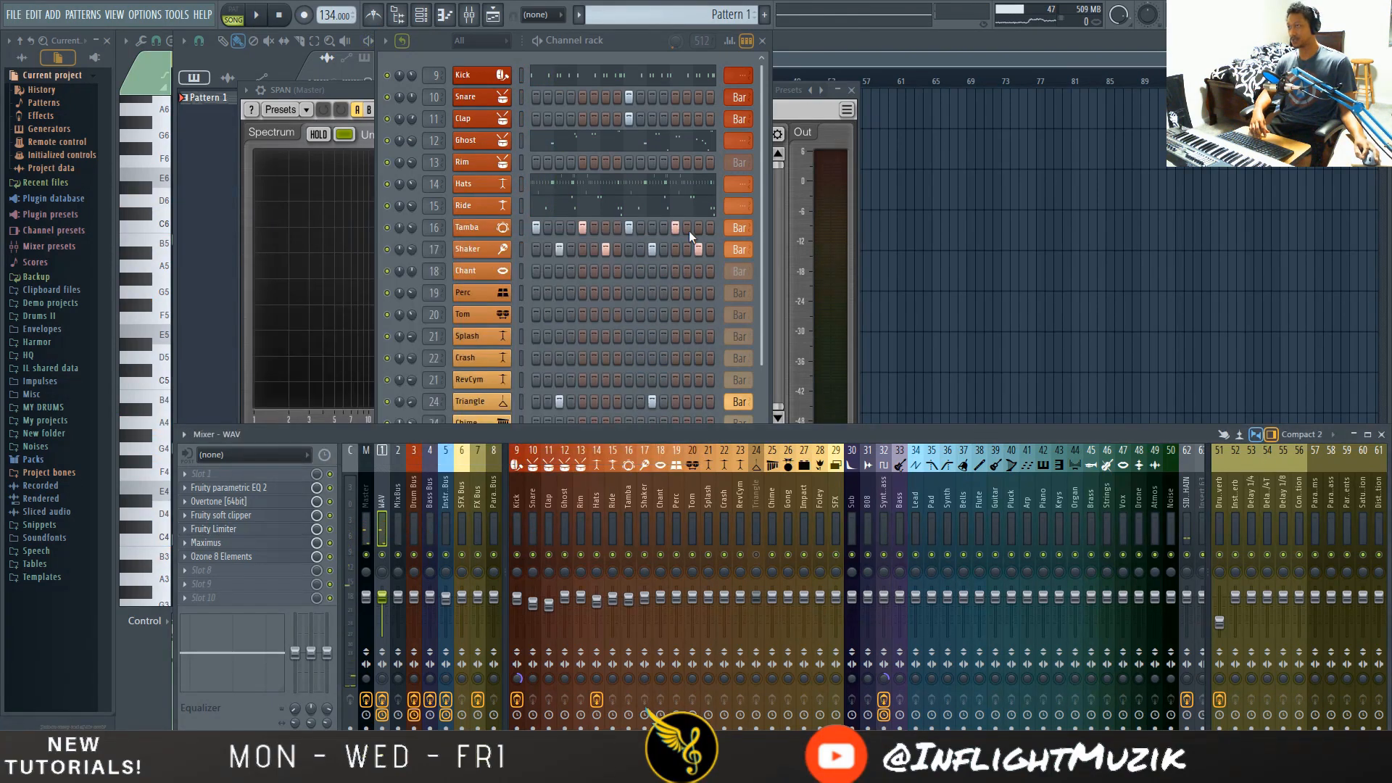
Open Maximus on the WAV track, view its mid, high and low bands, and move its window into clear view.
click(229, 537)
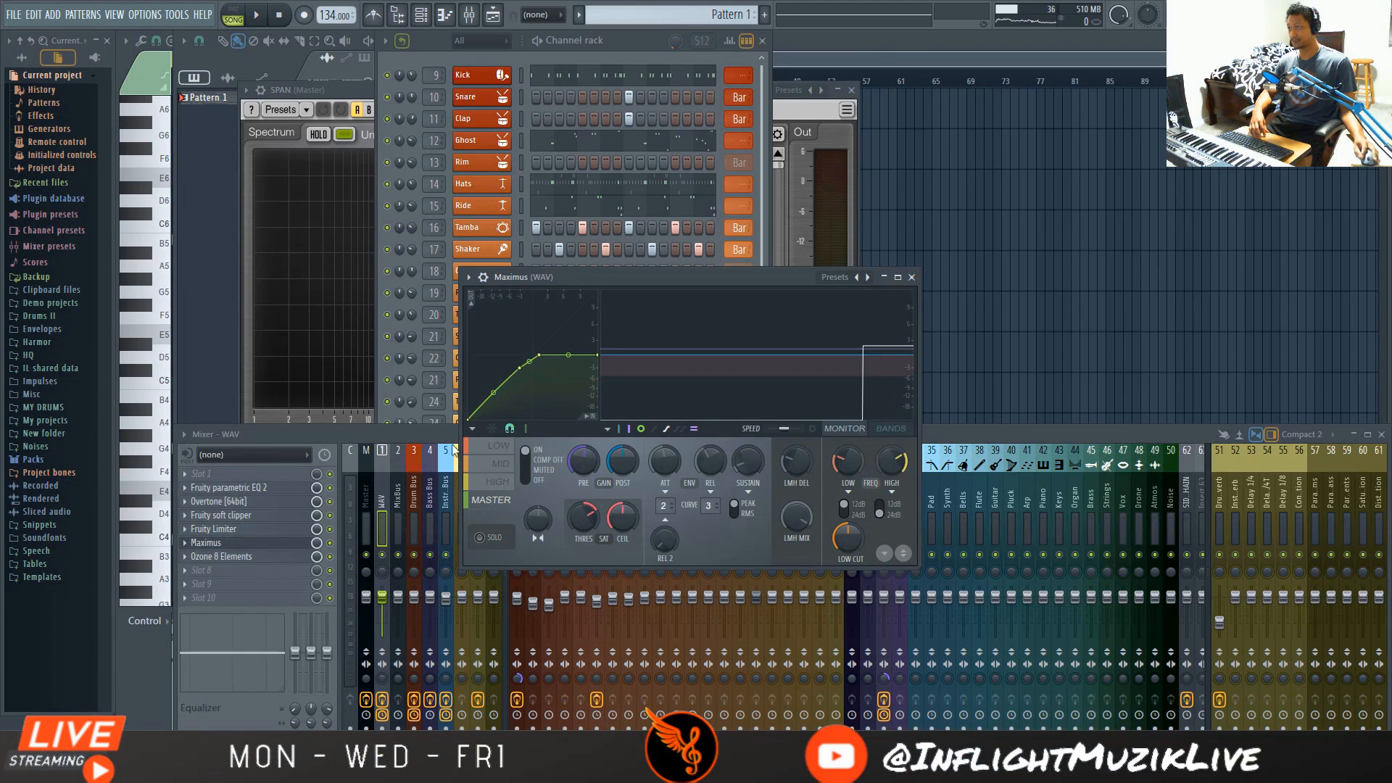
click(499, 465)
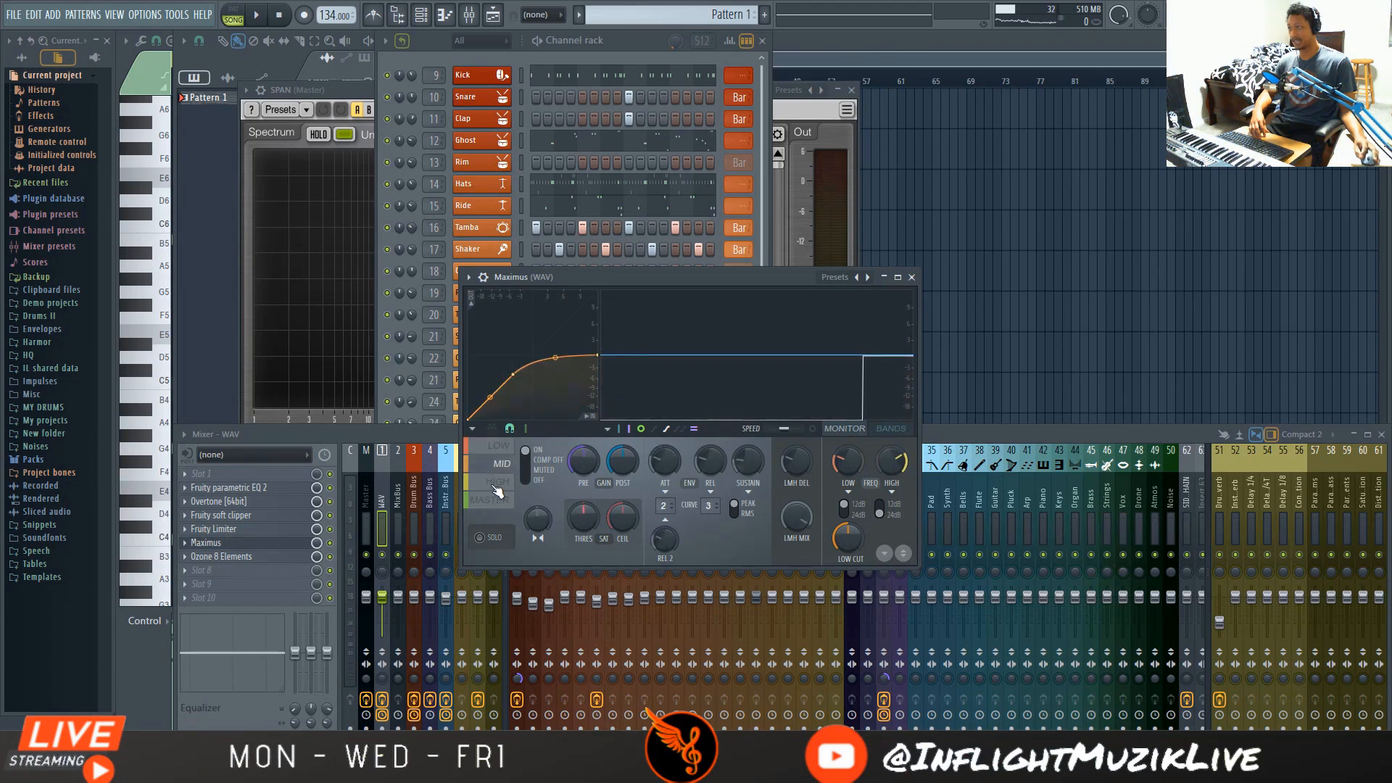
click(479, 486)
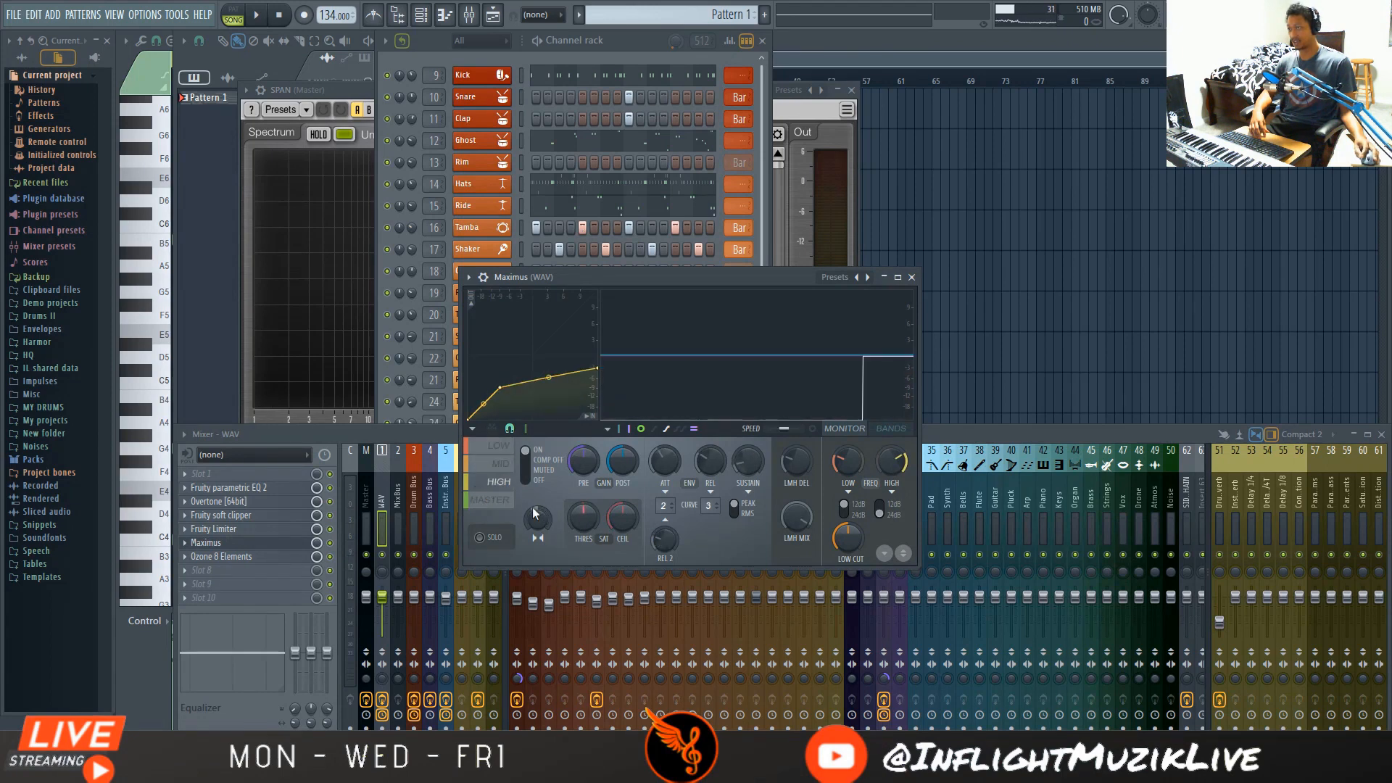
click(499, 445)
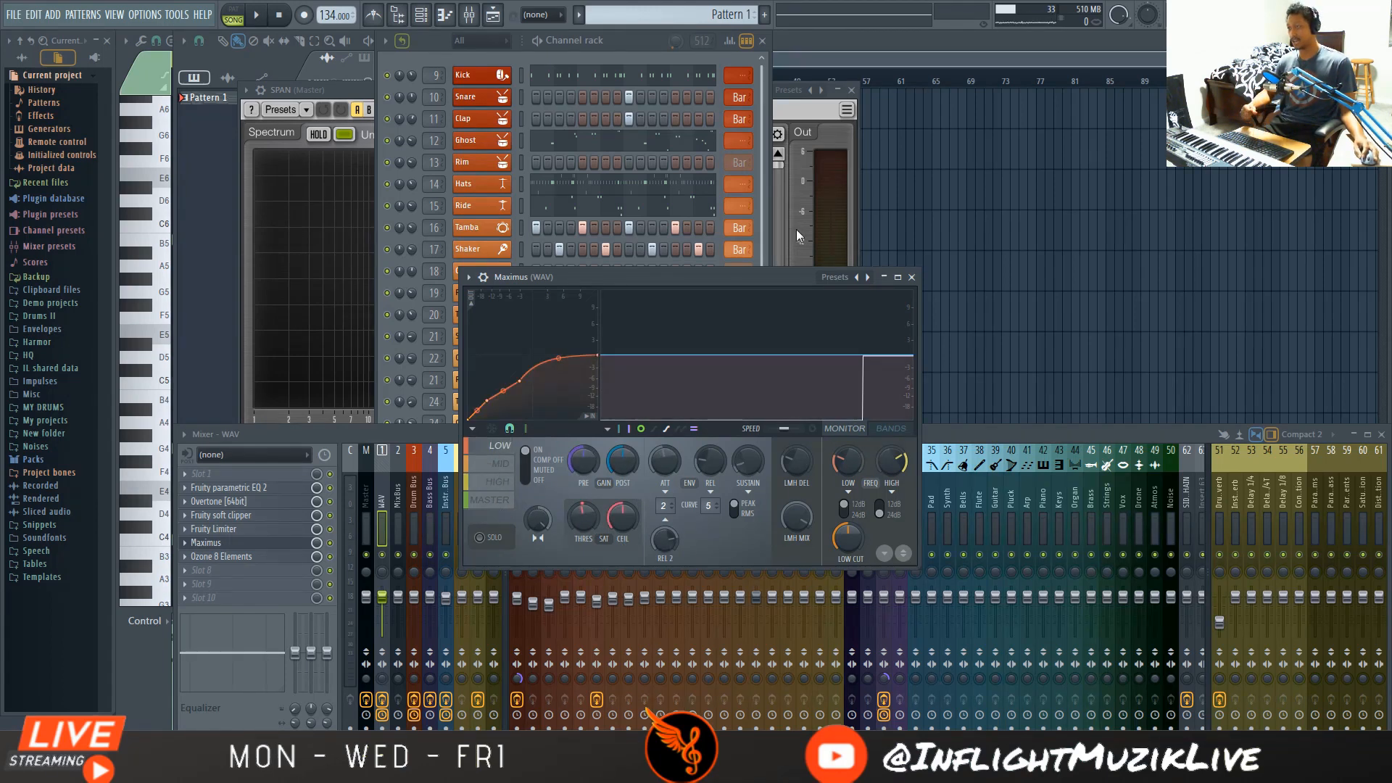
drag(694, 270, 598, 244)
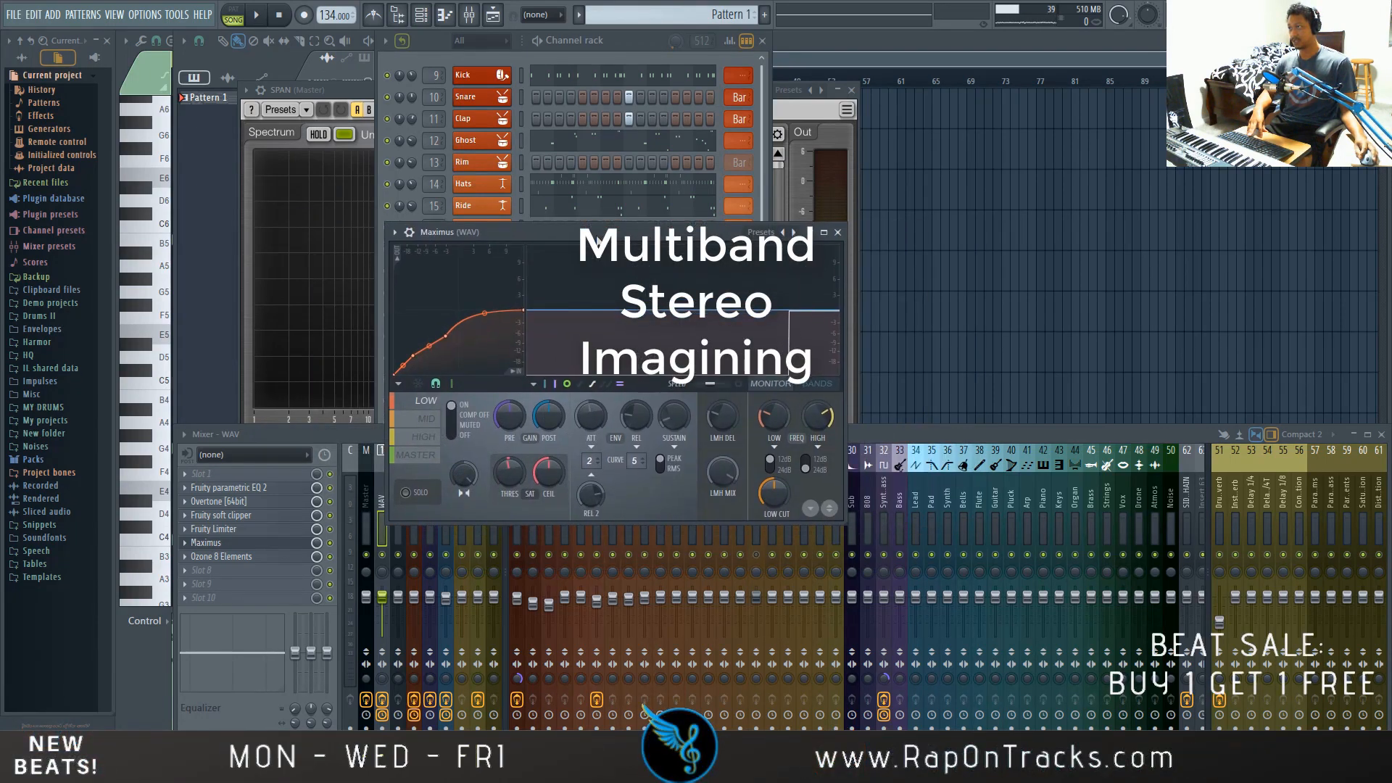
mouse_move(594, 236)
mouse_down()
mouse_move(581, 232)
mouse_move(606, 233)
mouse_up()
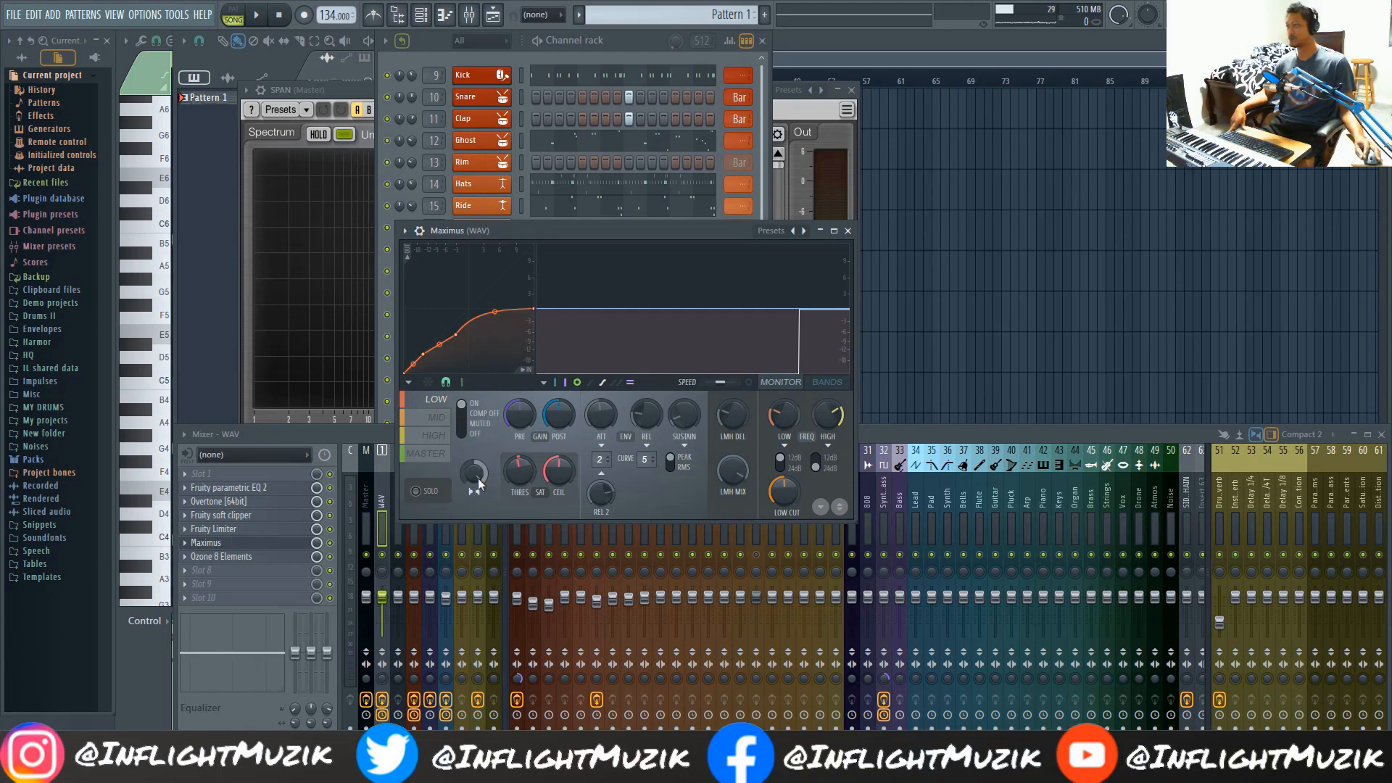
Switch the Maximus display to its frequency bands and view the mid, high and master stereo separation settings.
click(826, 382)
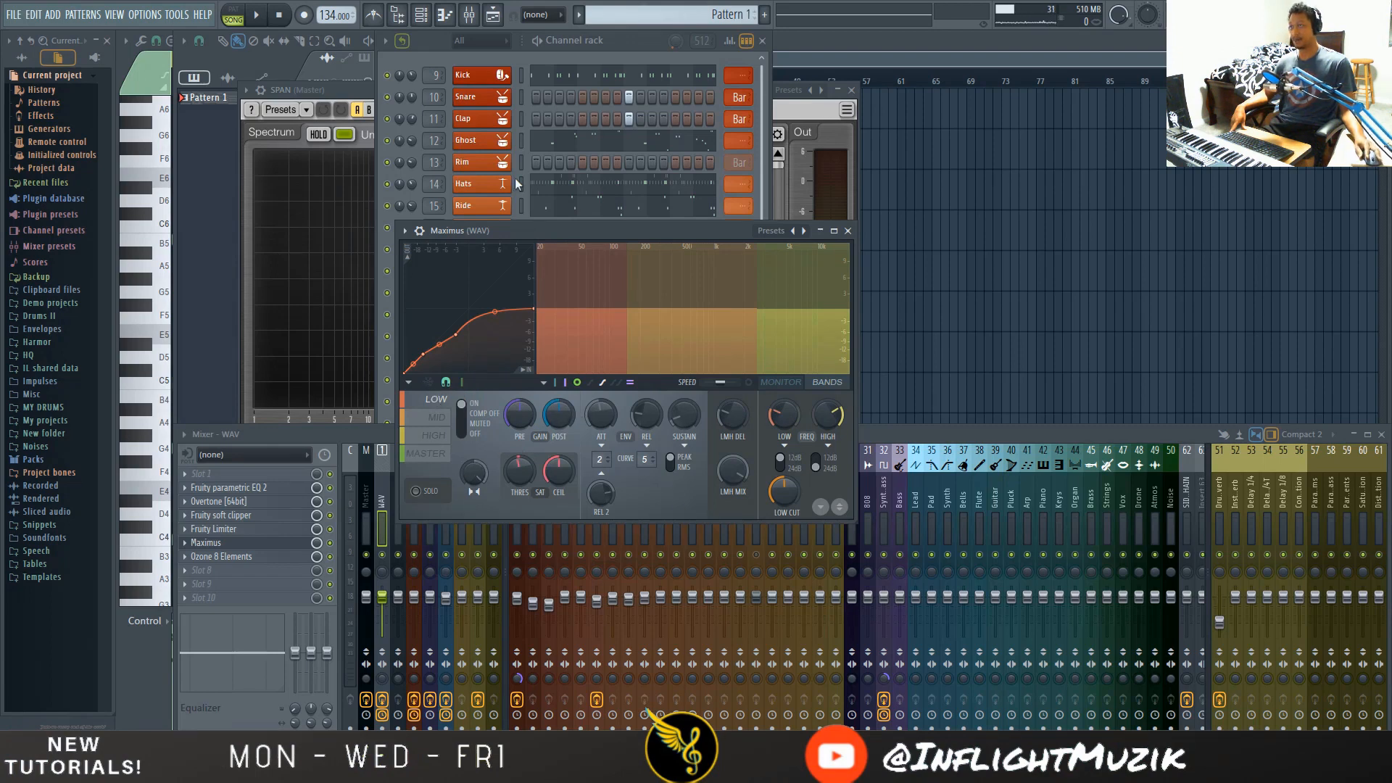
click(429, 419)
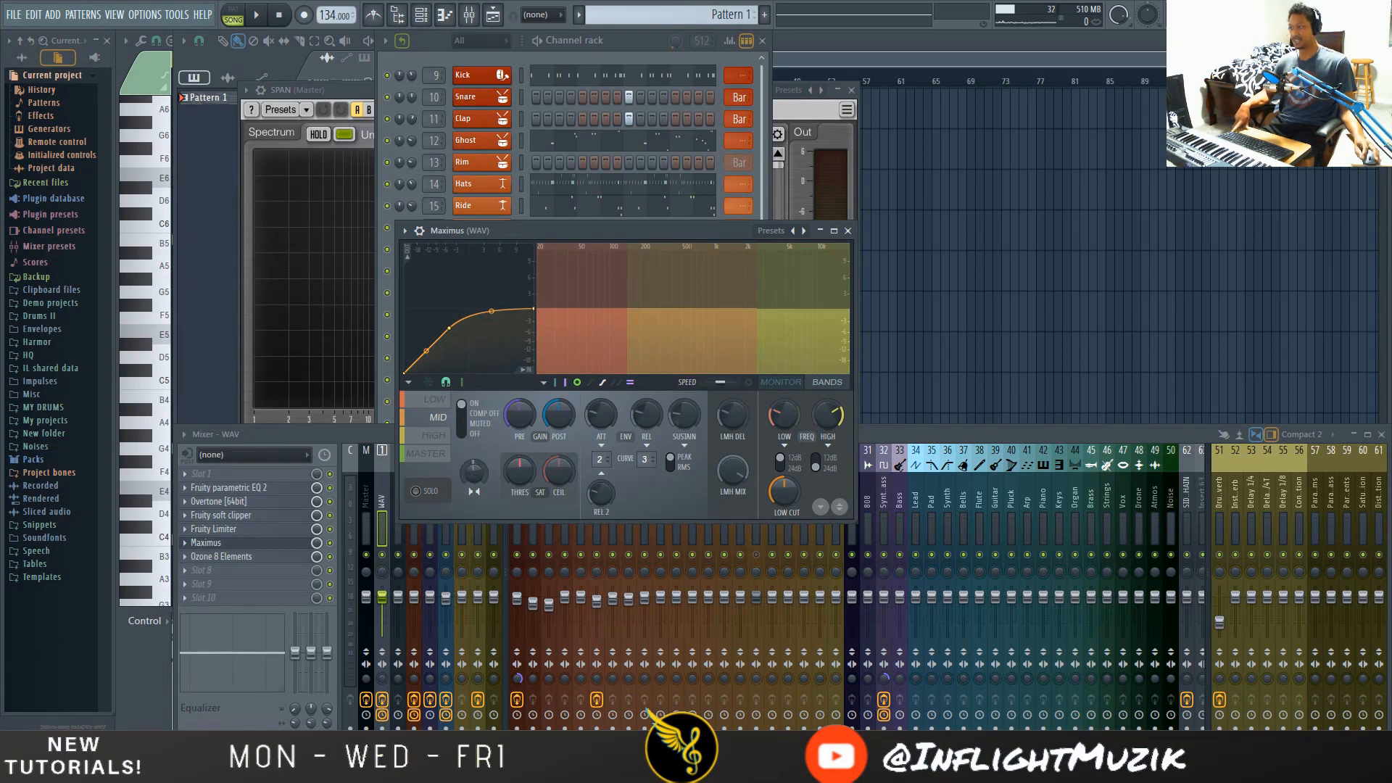
click(434, 434)
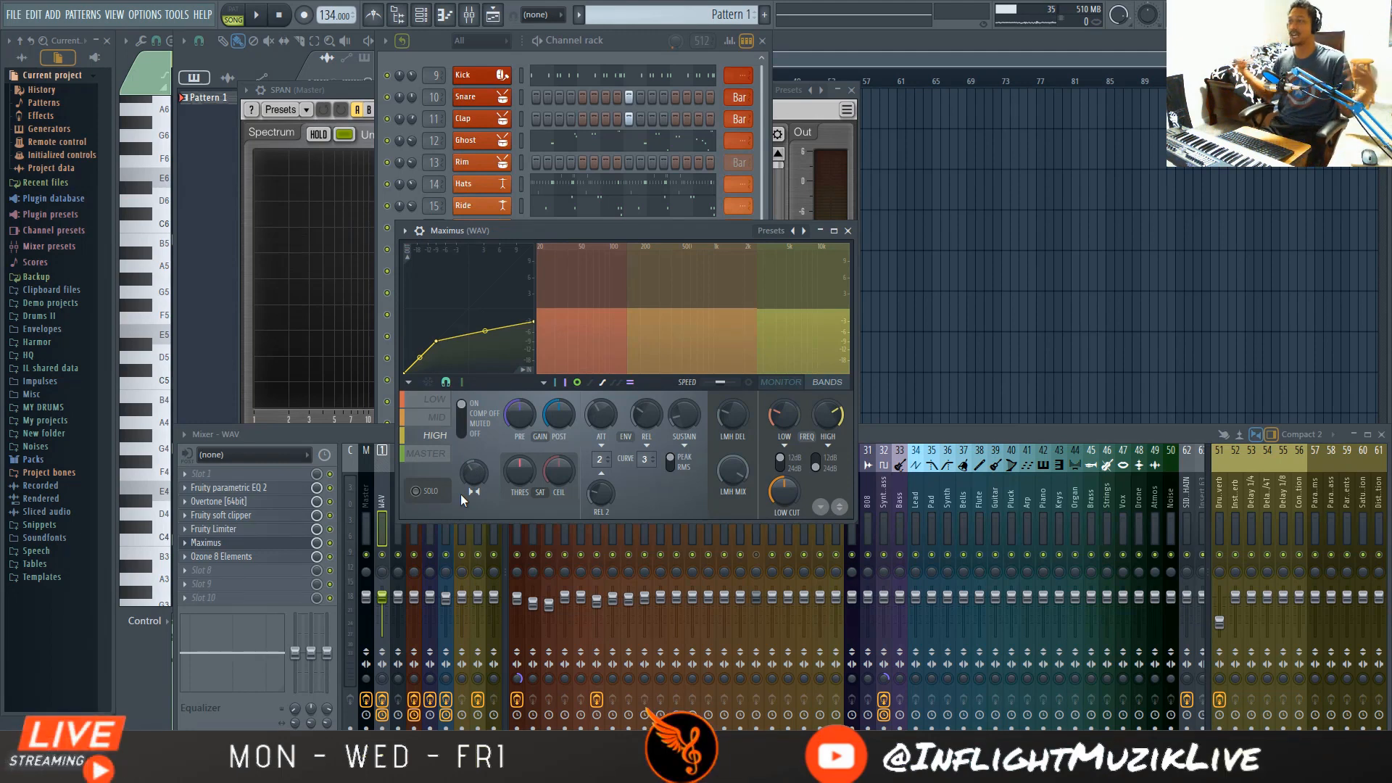
click(421, 456)
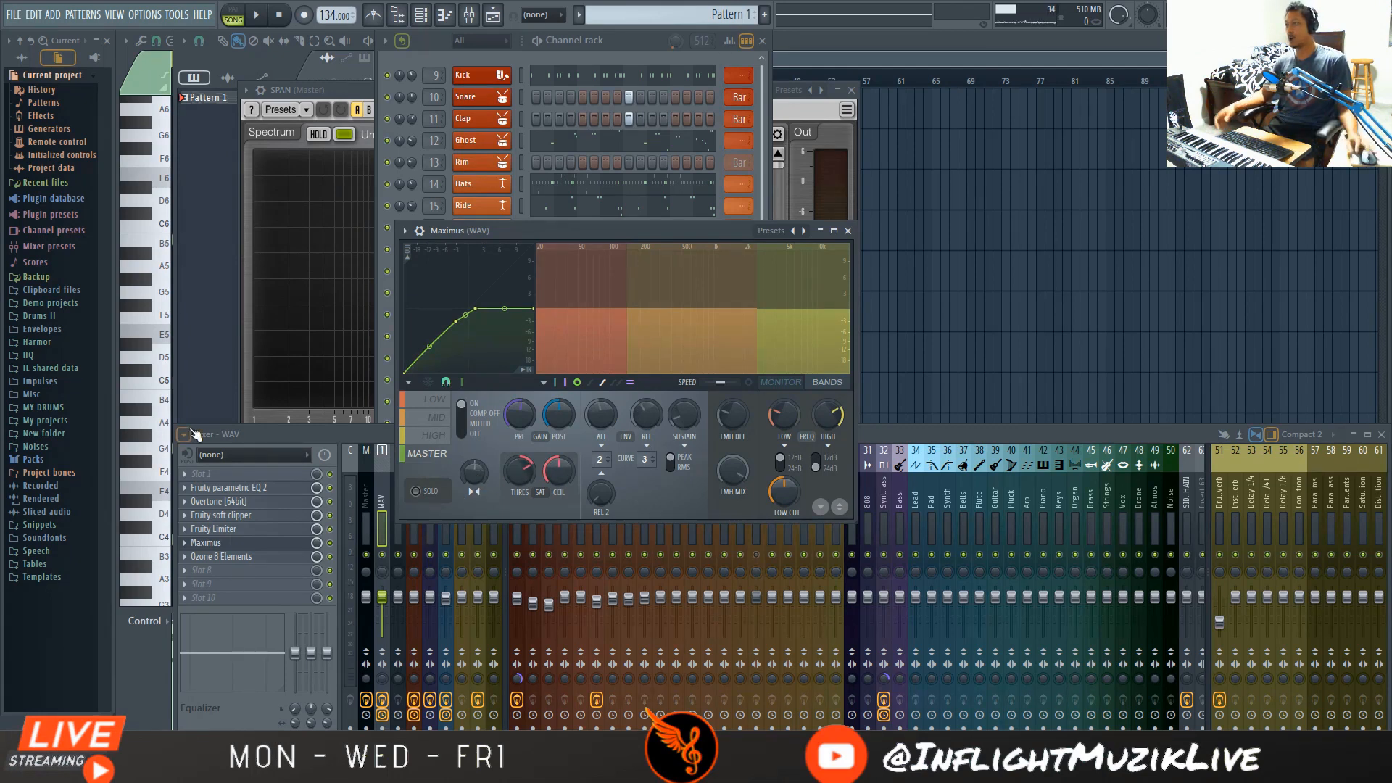
Cycle through the Maximus low, mid, high and master bands to compare each one's stereo separation.
click(442, 408)
click(436, 419)
click(436, 436)
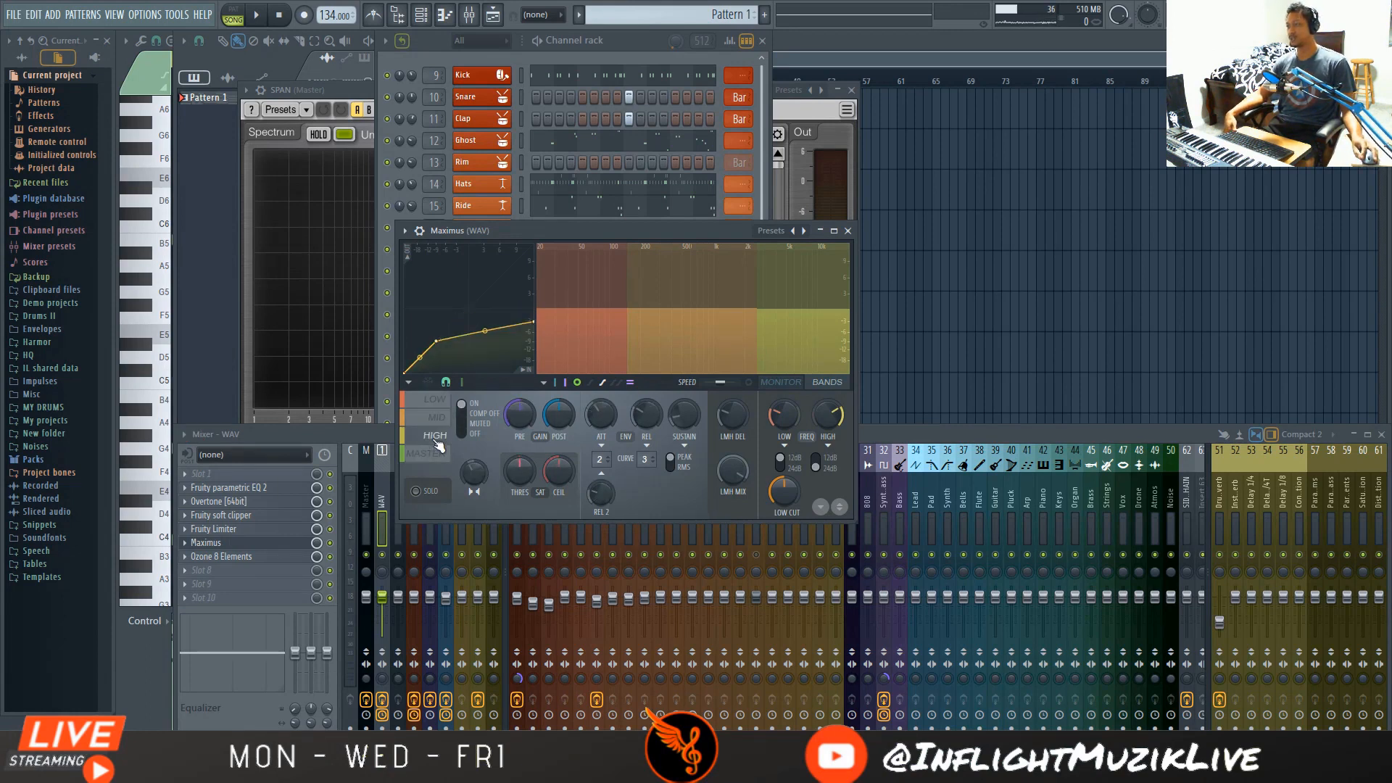
click(437, 424)
click(437, 405)
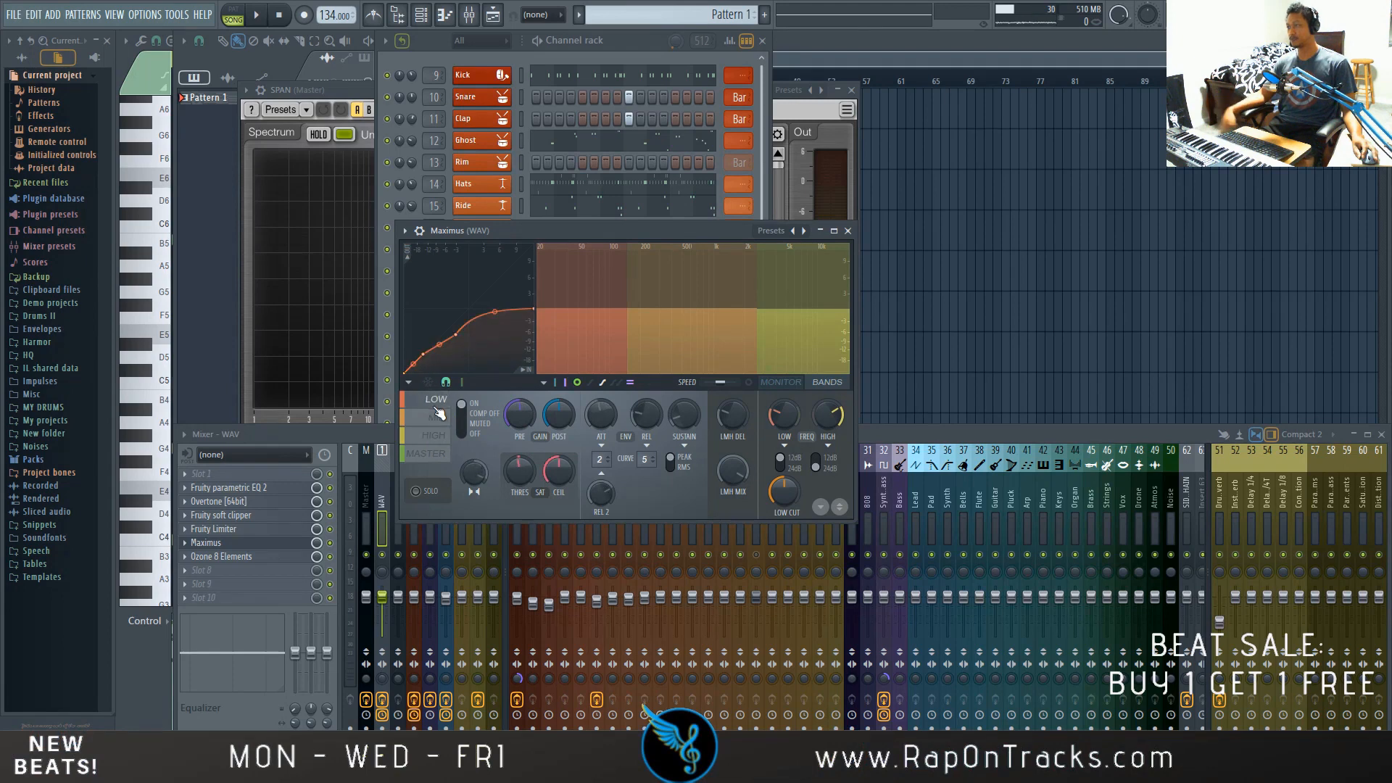
click(437, 419)
click(436, 436)
click(434, 454)
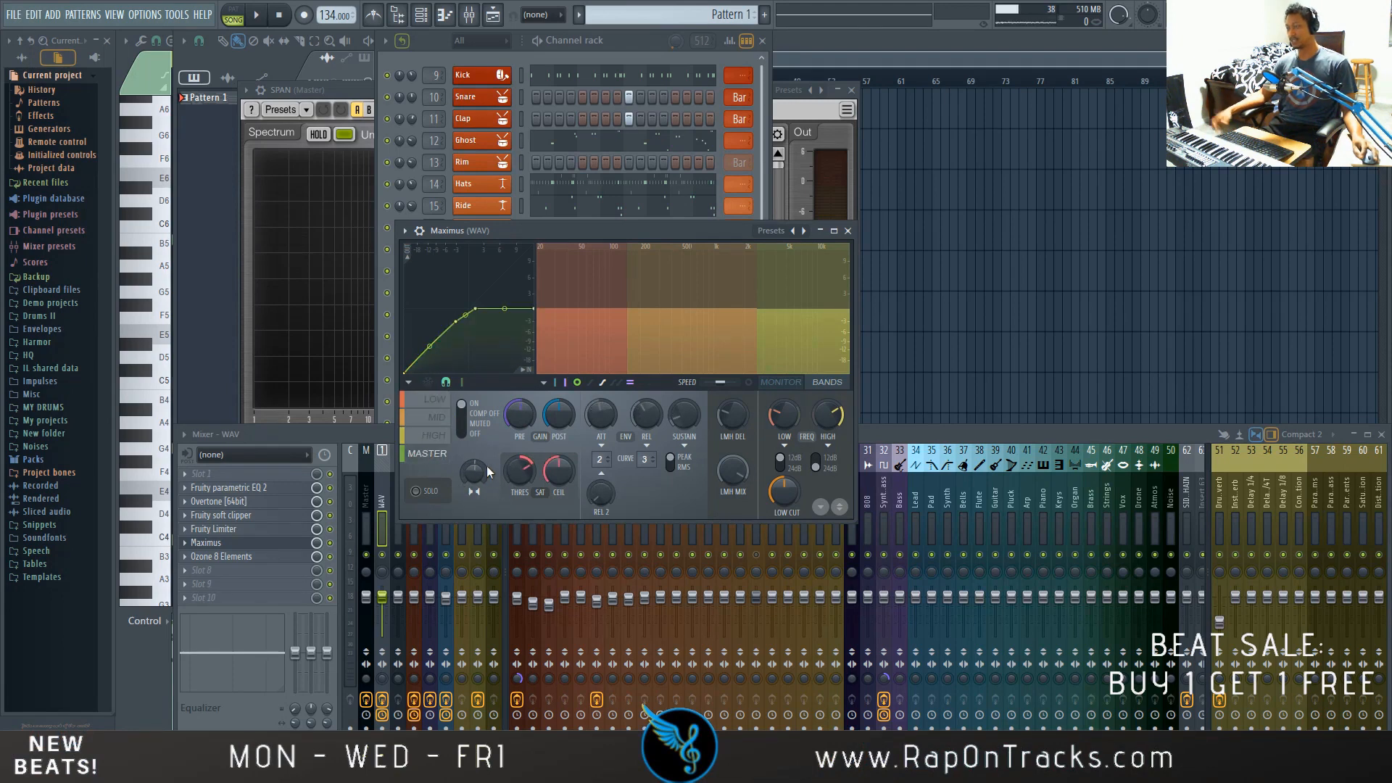
click(435, 433)
click(431, 422)
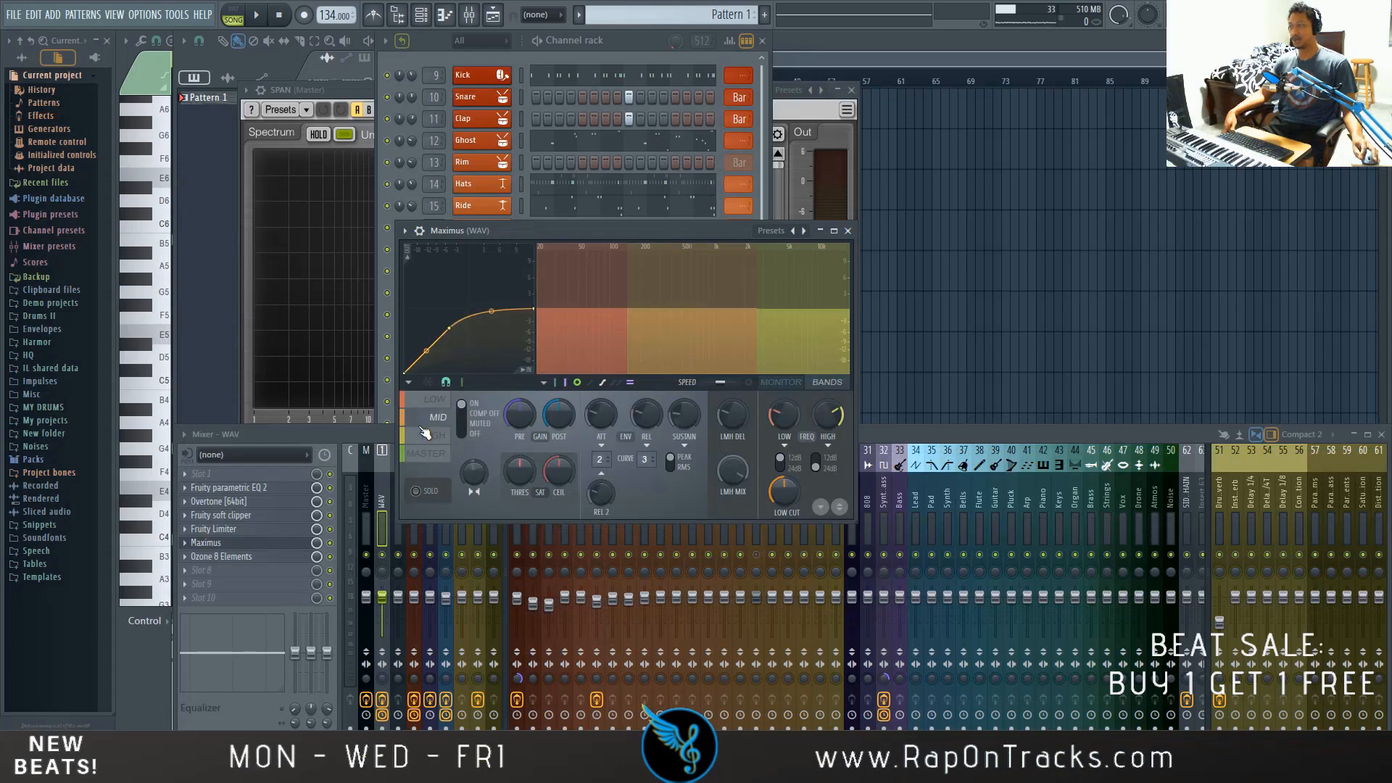
click(435, 403)
click(429, 418)
click(435, 435)
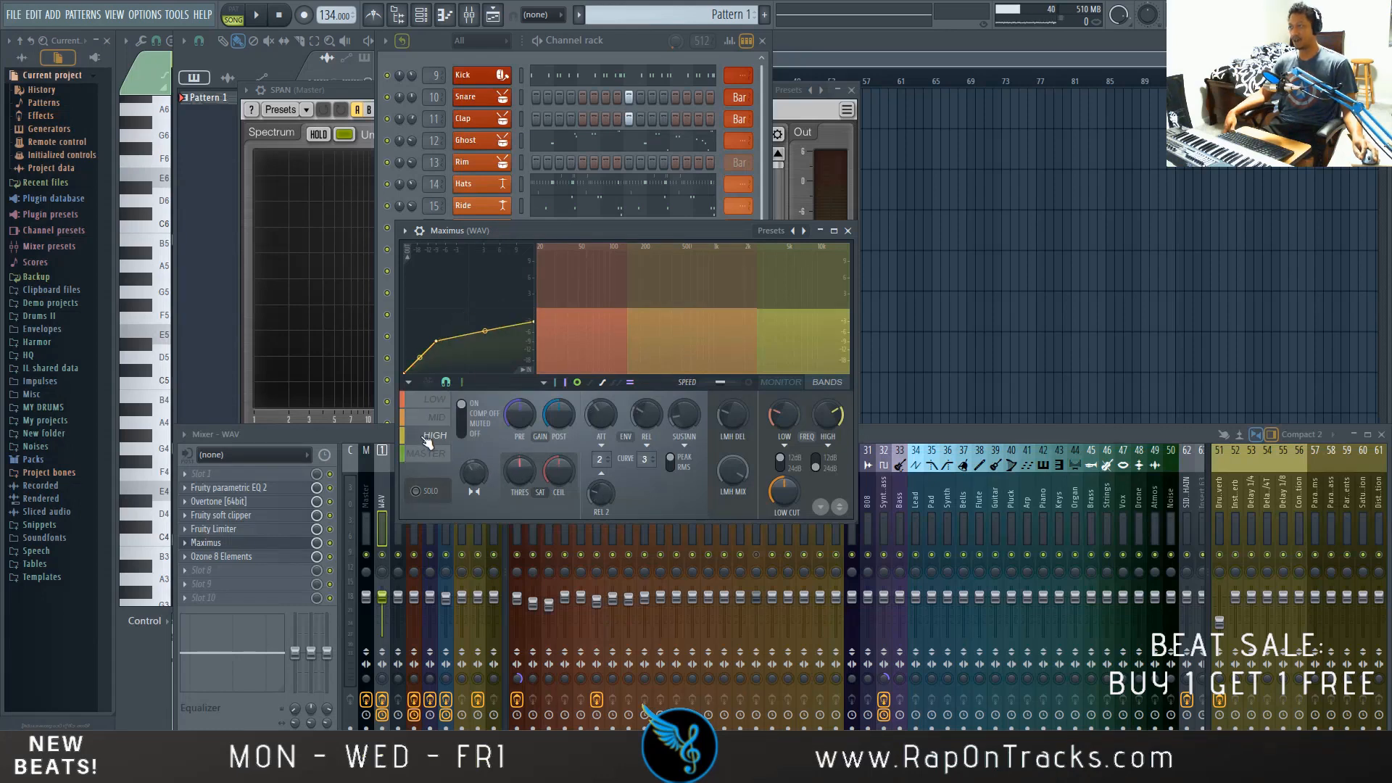
click(434, 454)
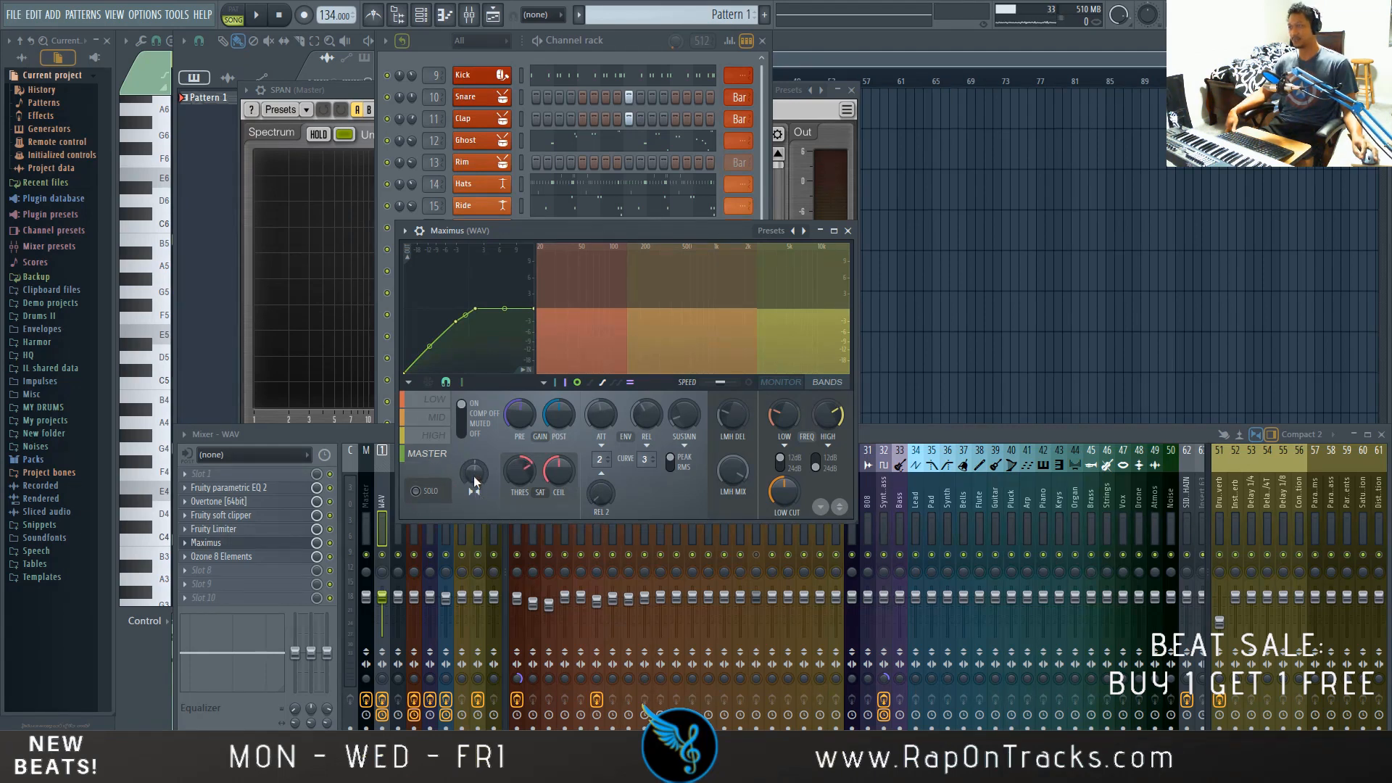
click(431, 436)
click(428, 416)
click(409, 382)
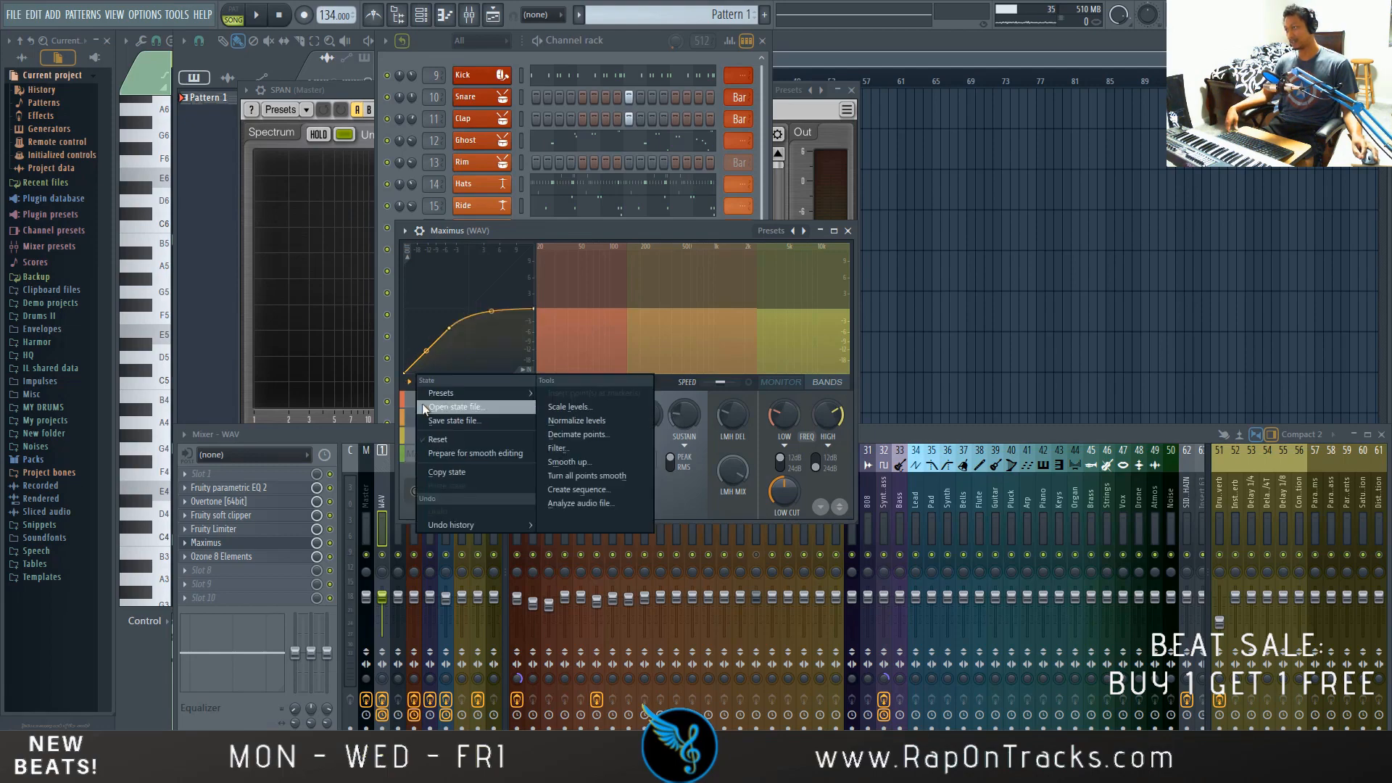
click(410, 403)
Reopen Overtone on the WAV track, move it into clear view, examine its mid/side EQ, and close it.
click(226, 502)
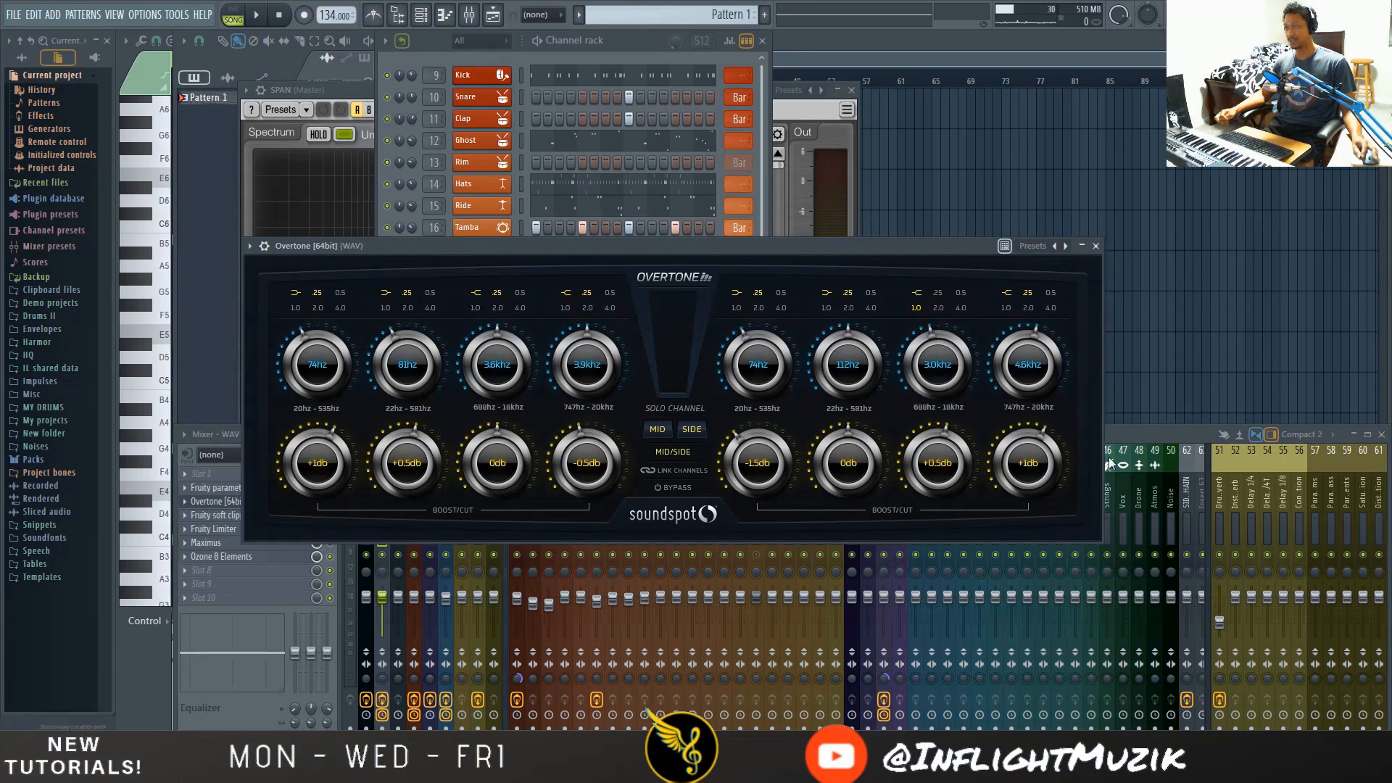
drag(669, 250, 728, 189)
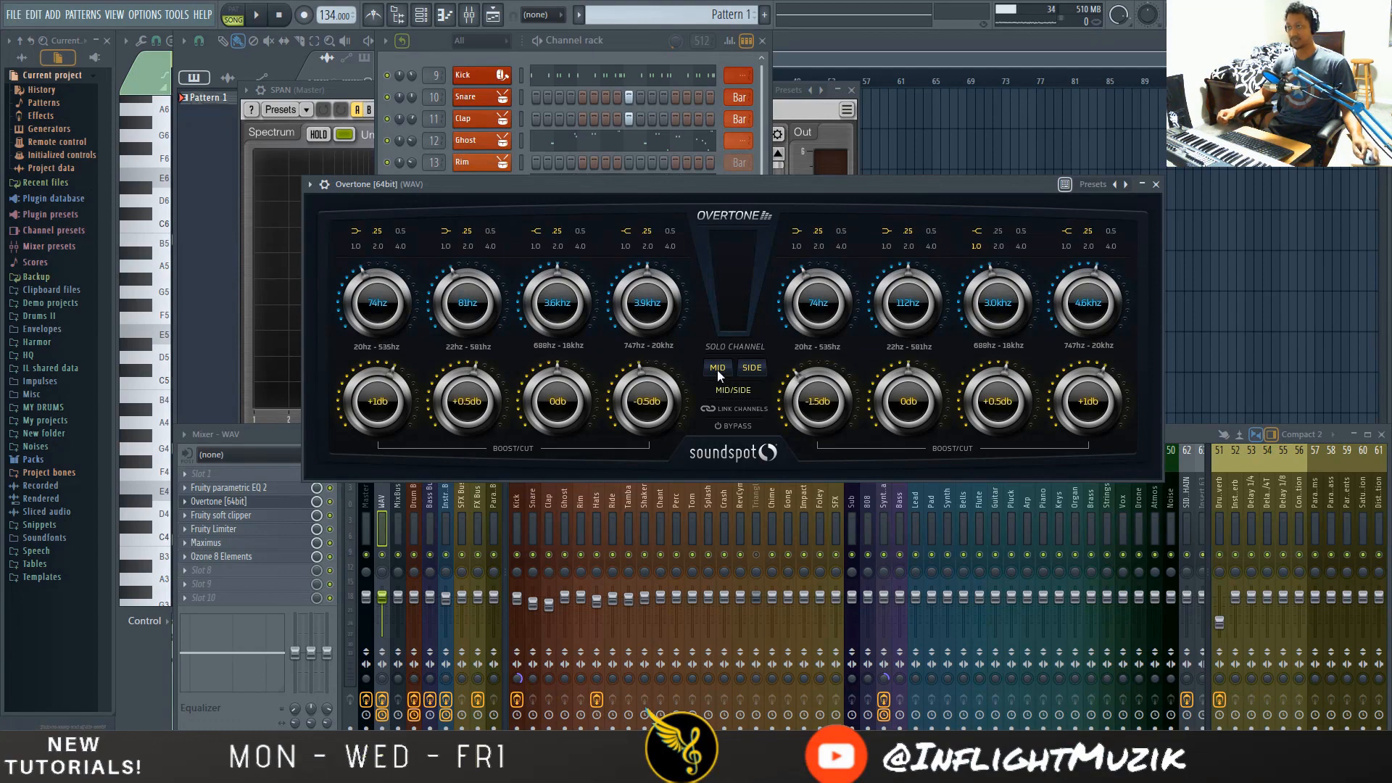
key(Escape)
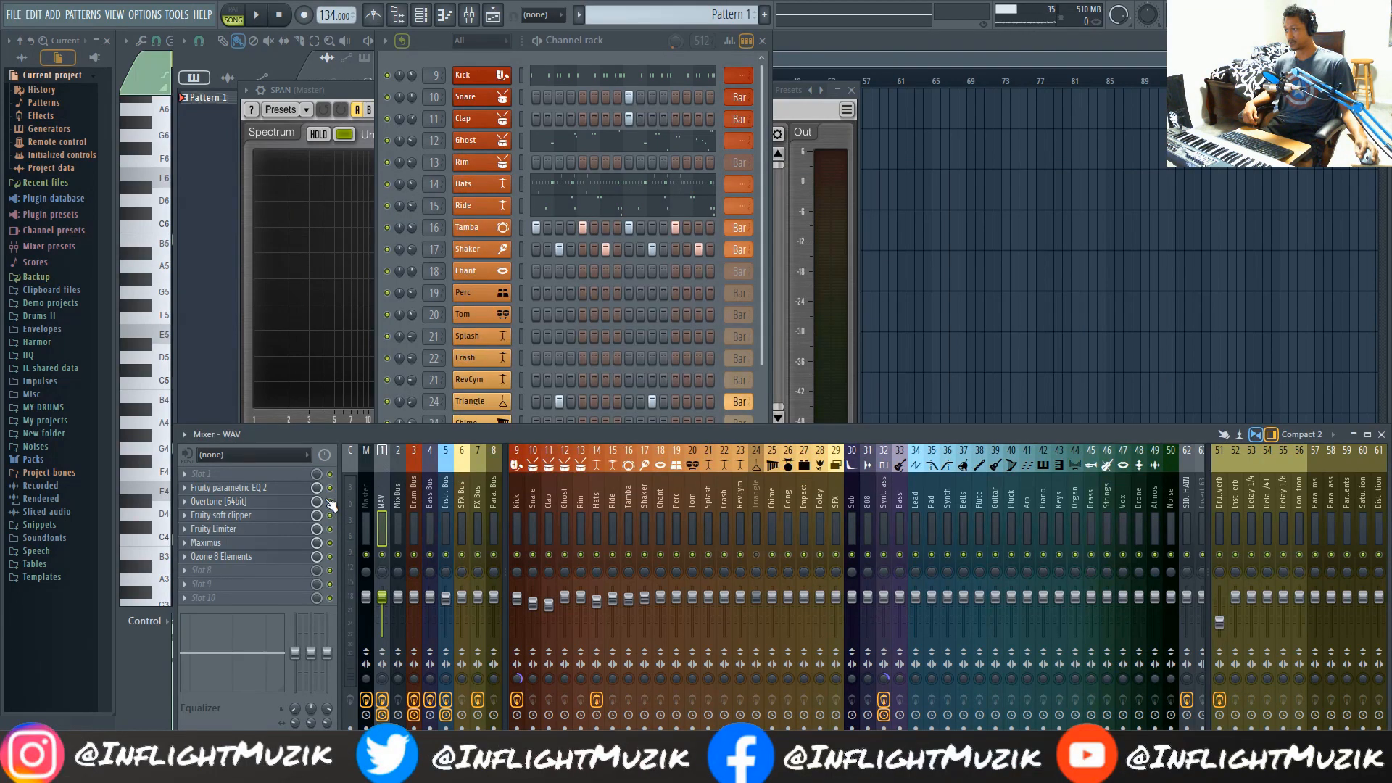
Compare the playing beat with Overtone disabled and enabled on the WAV track, and review its mid/side EQ settings.
click(330, 501)
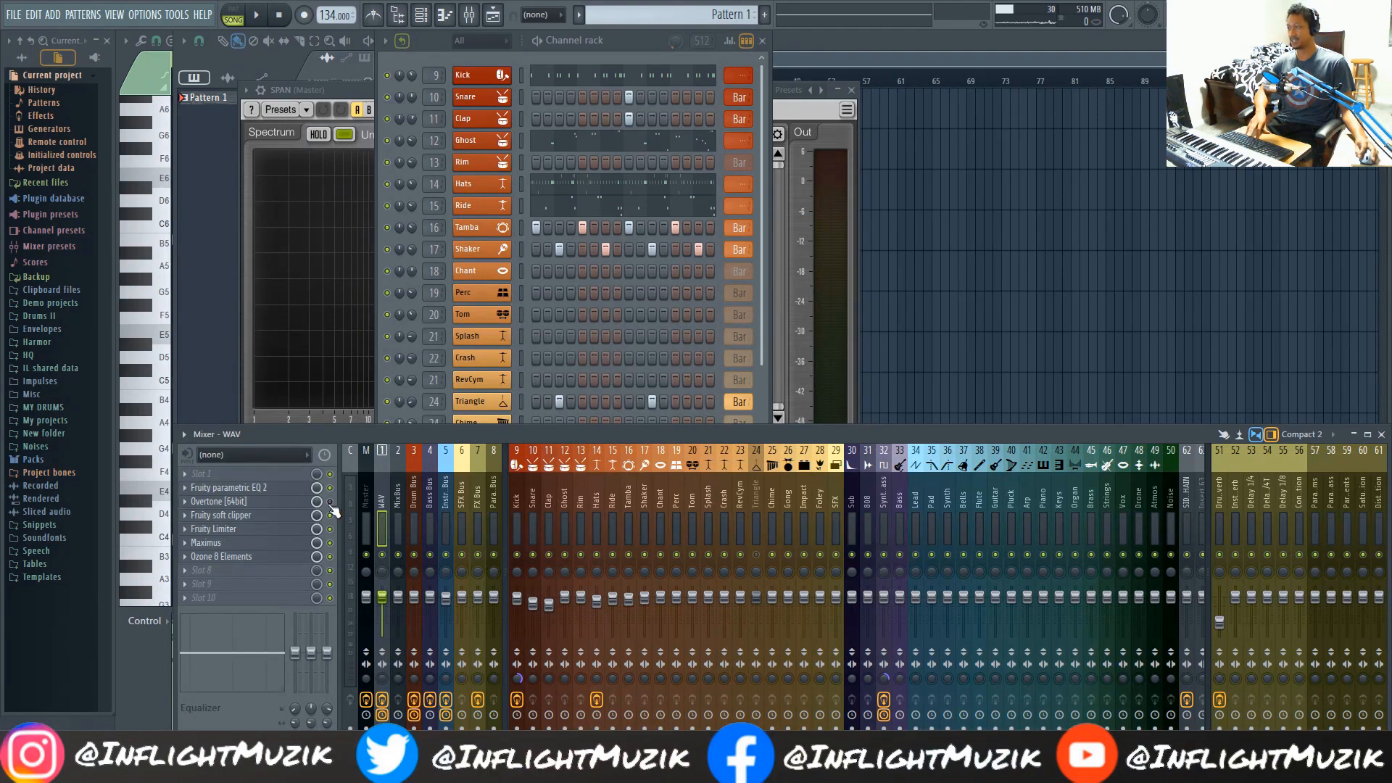
key(space)
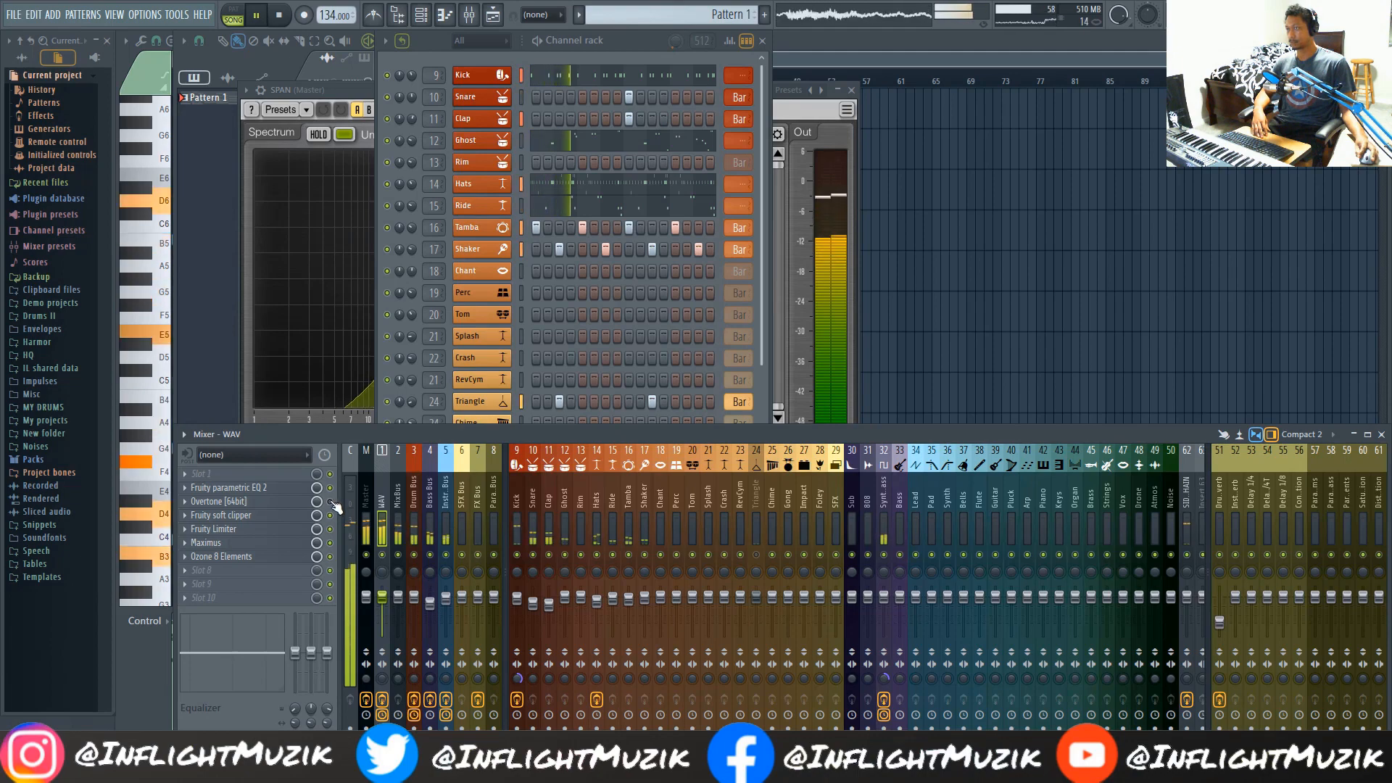
click(330, 501)
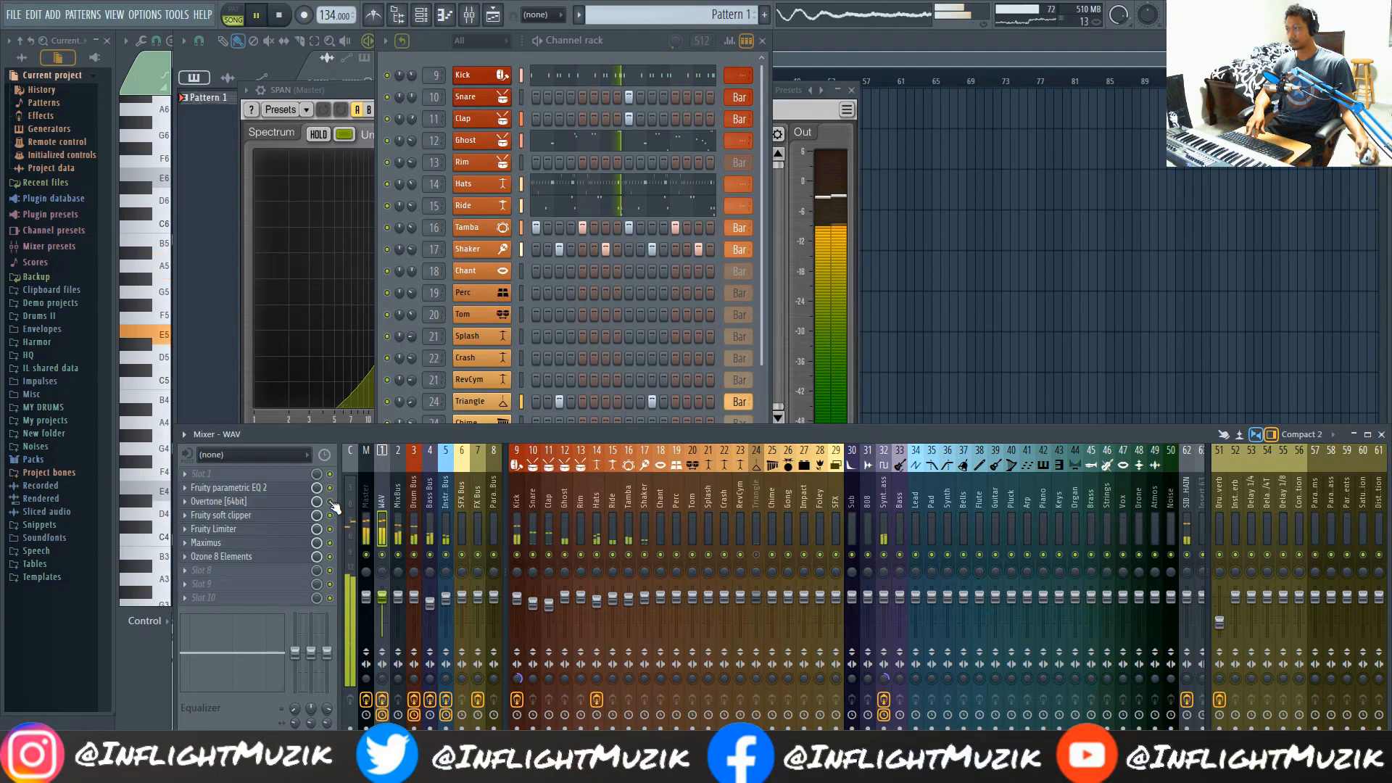
key(space)
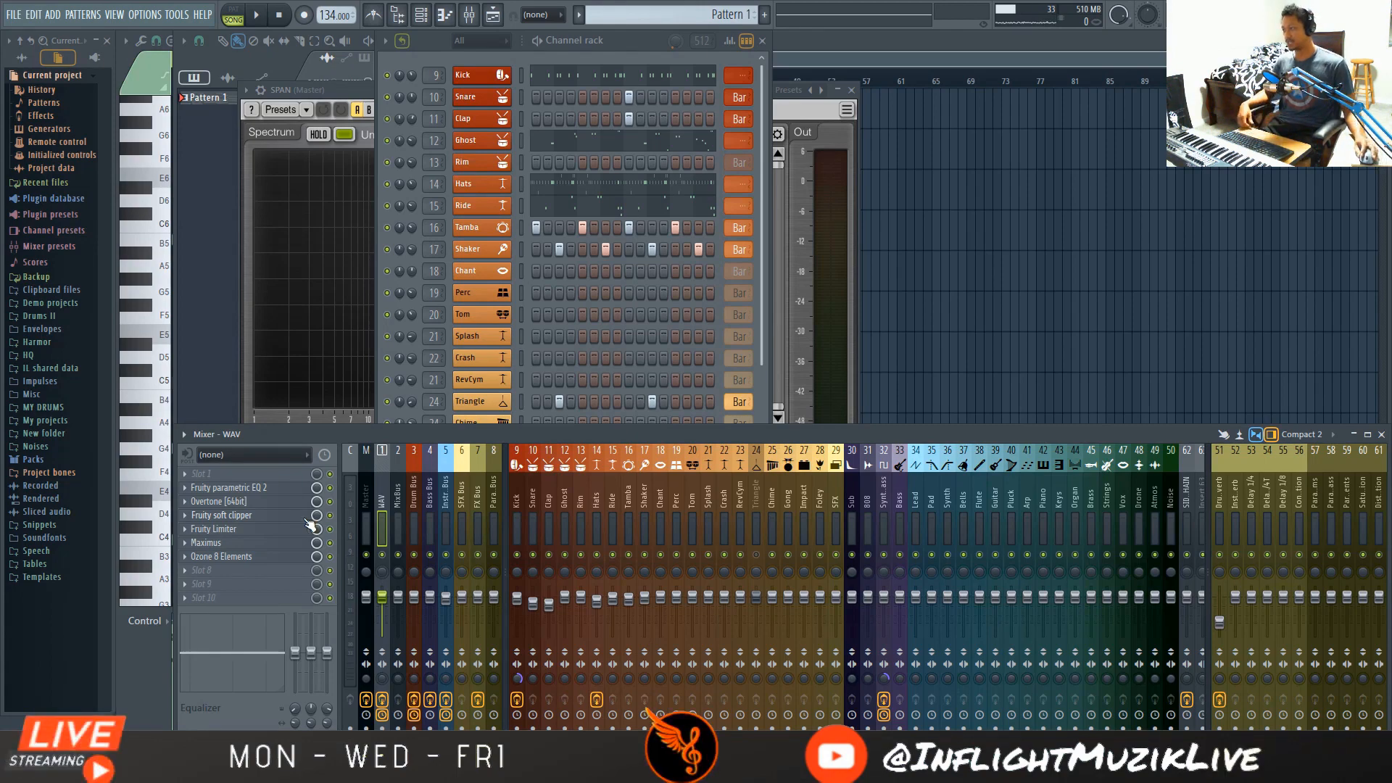
click(232, 501)
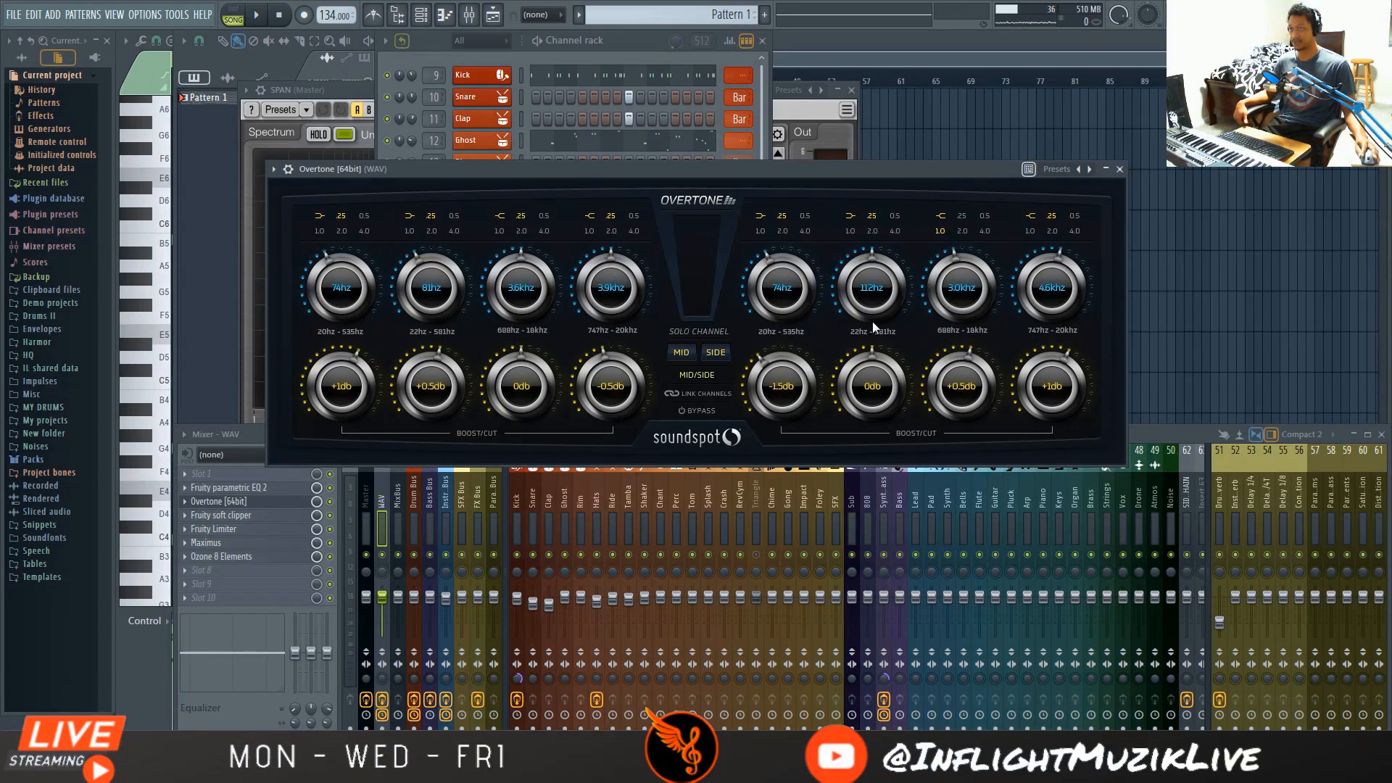
click(1120, 170)
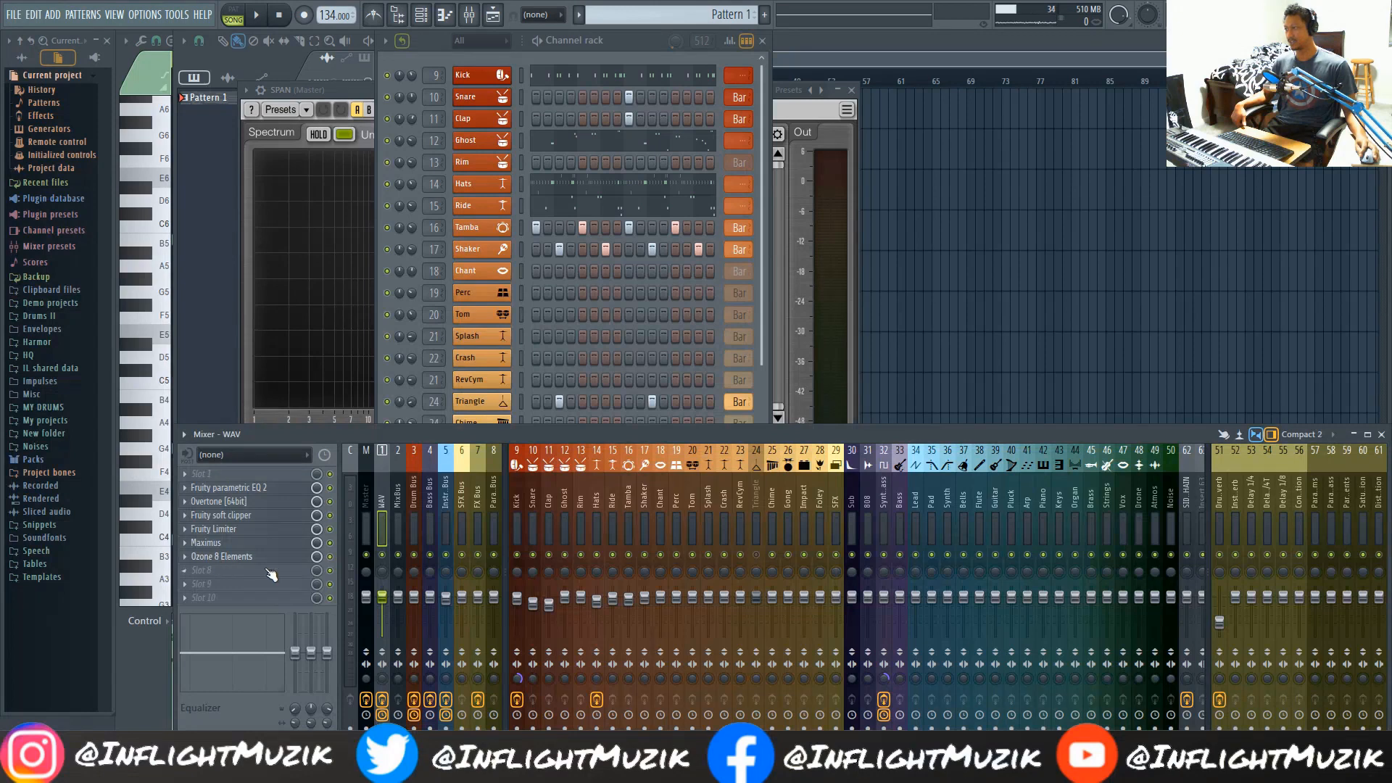
Open Ozone 8 Elements on the WAV track, move it into clear view, and activate its Imager module.
click(221, 558)
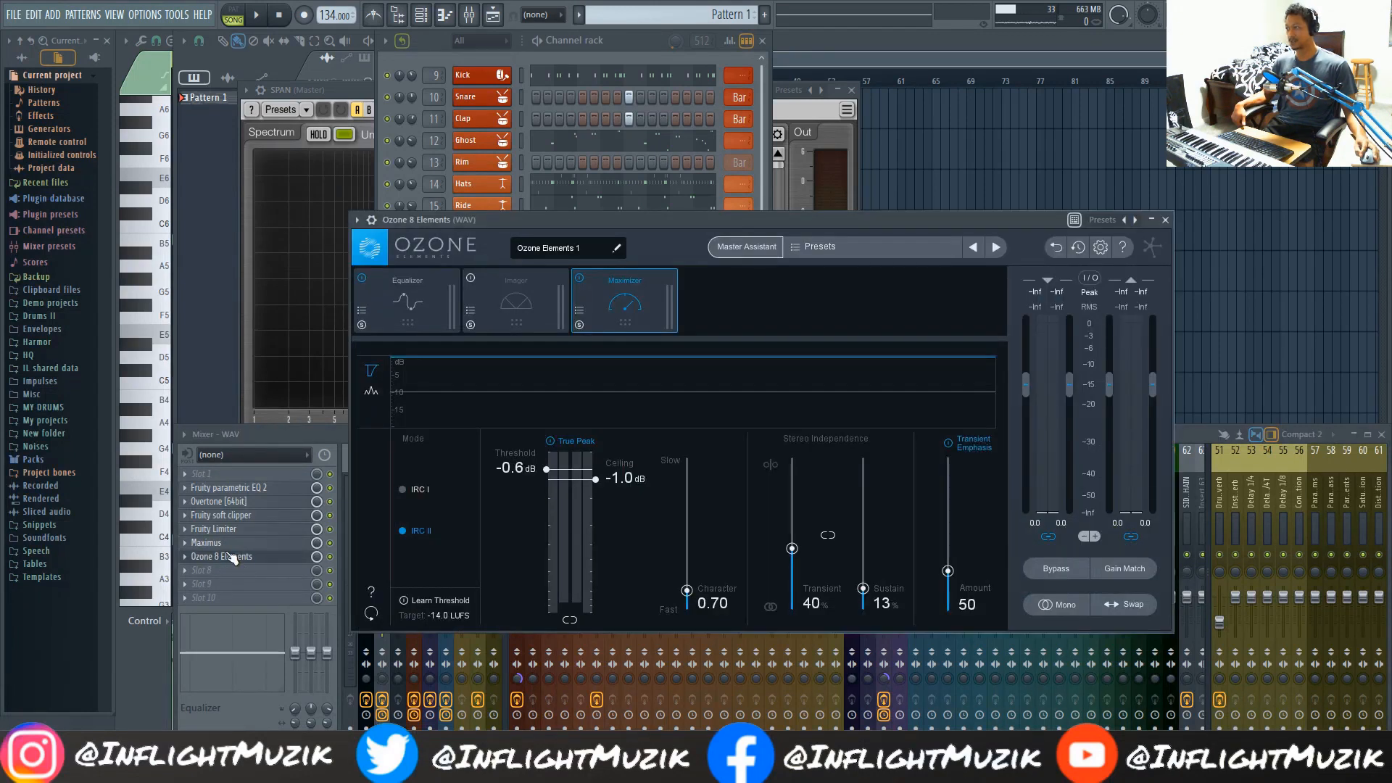
drag(704, 216, 696, 142)
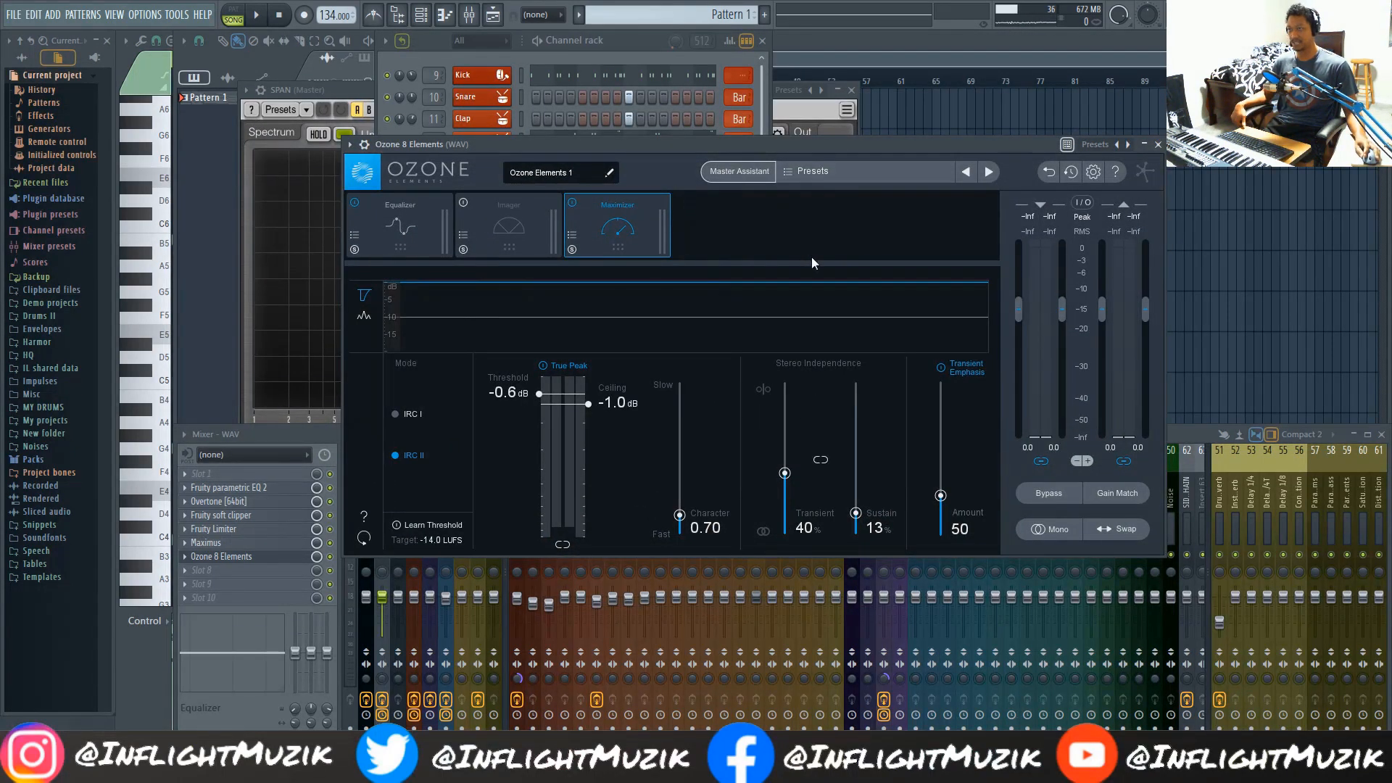
click(505, 233)
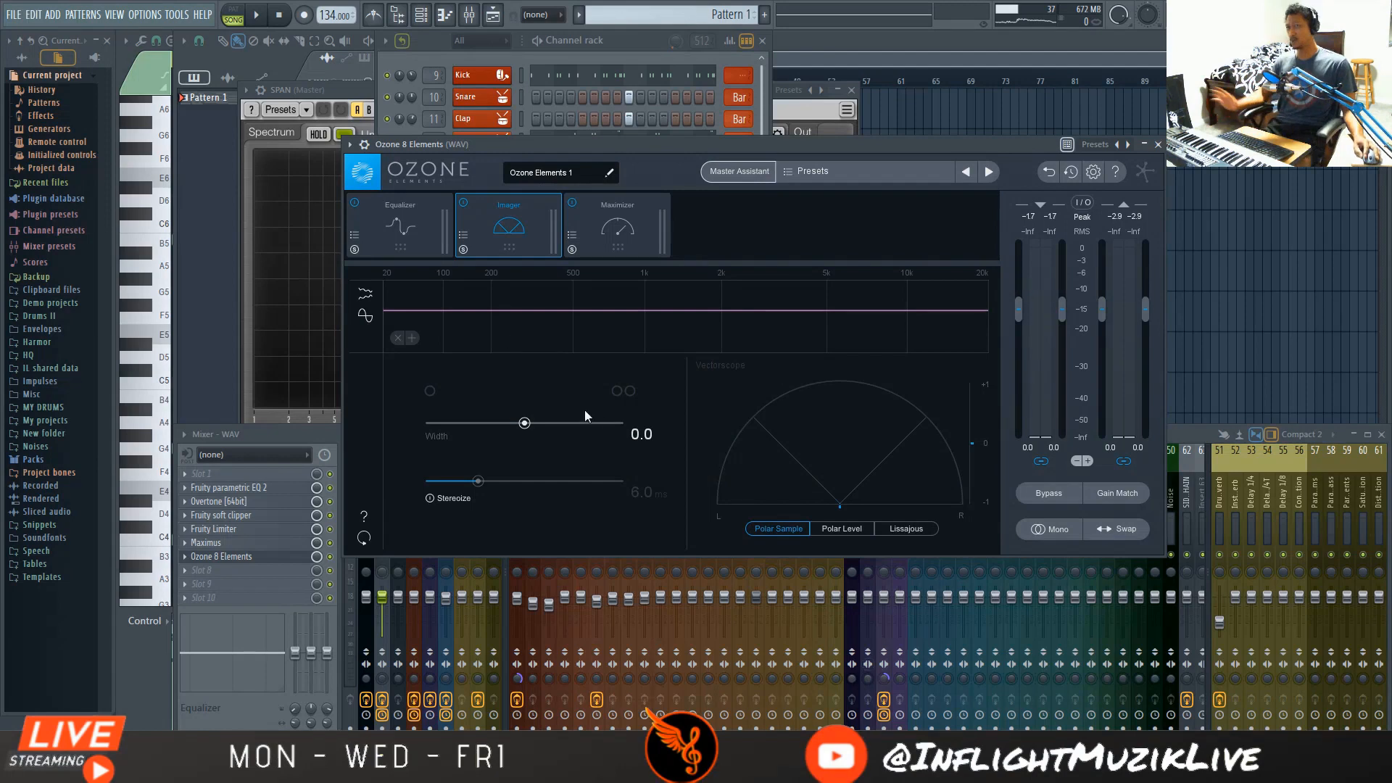
Review the Prevent Antiphase setting in the Ozone Imager options and close the options.
click(1093, 171)
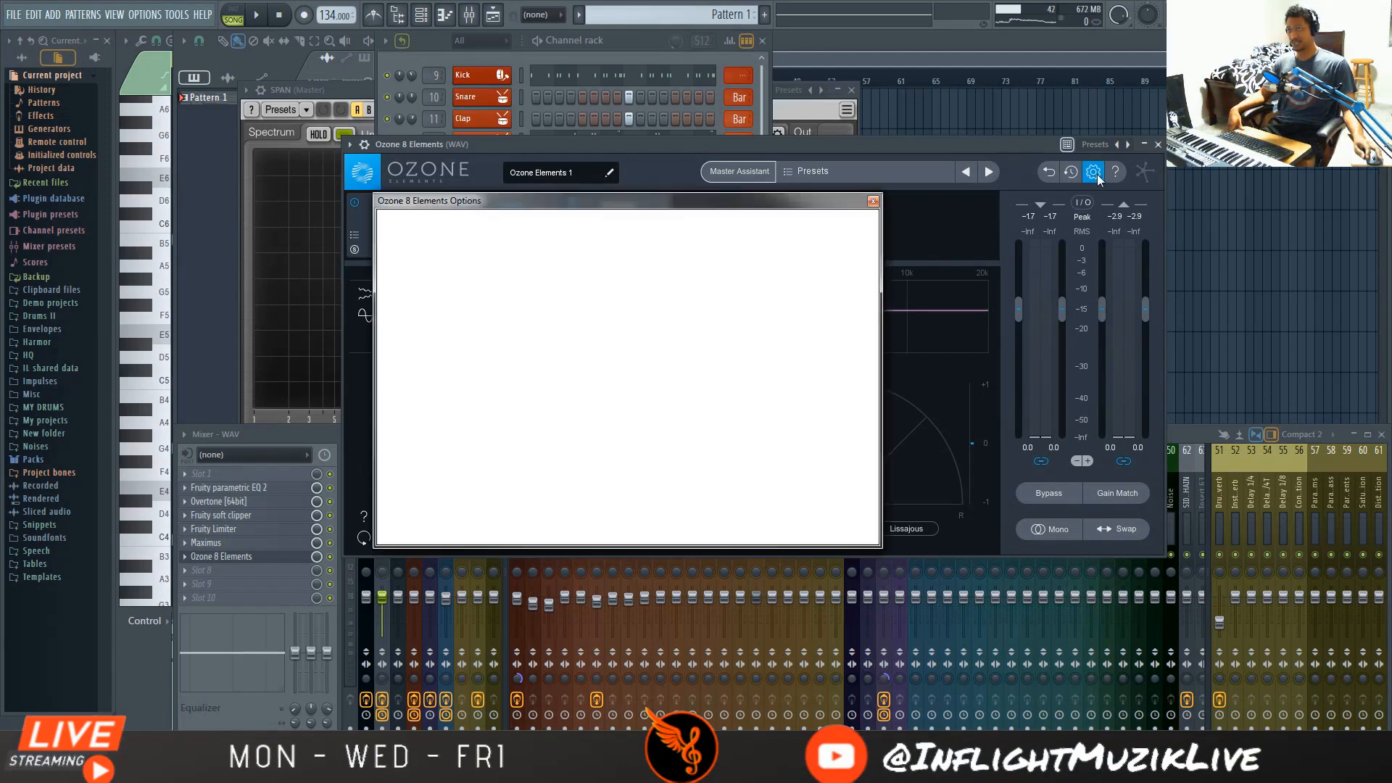
click(549, 221)
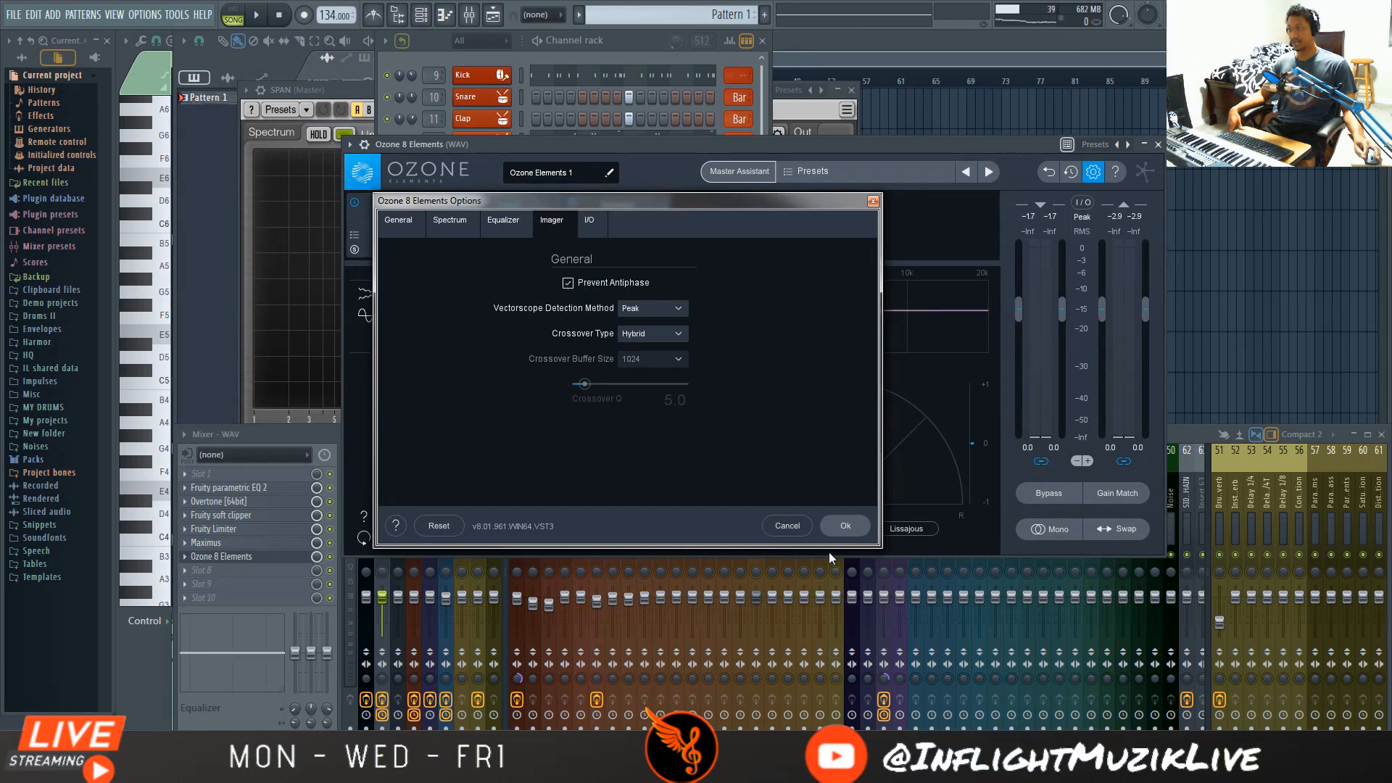
click(851, 526)
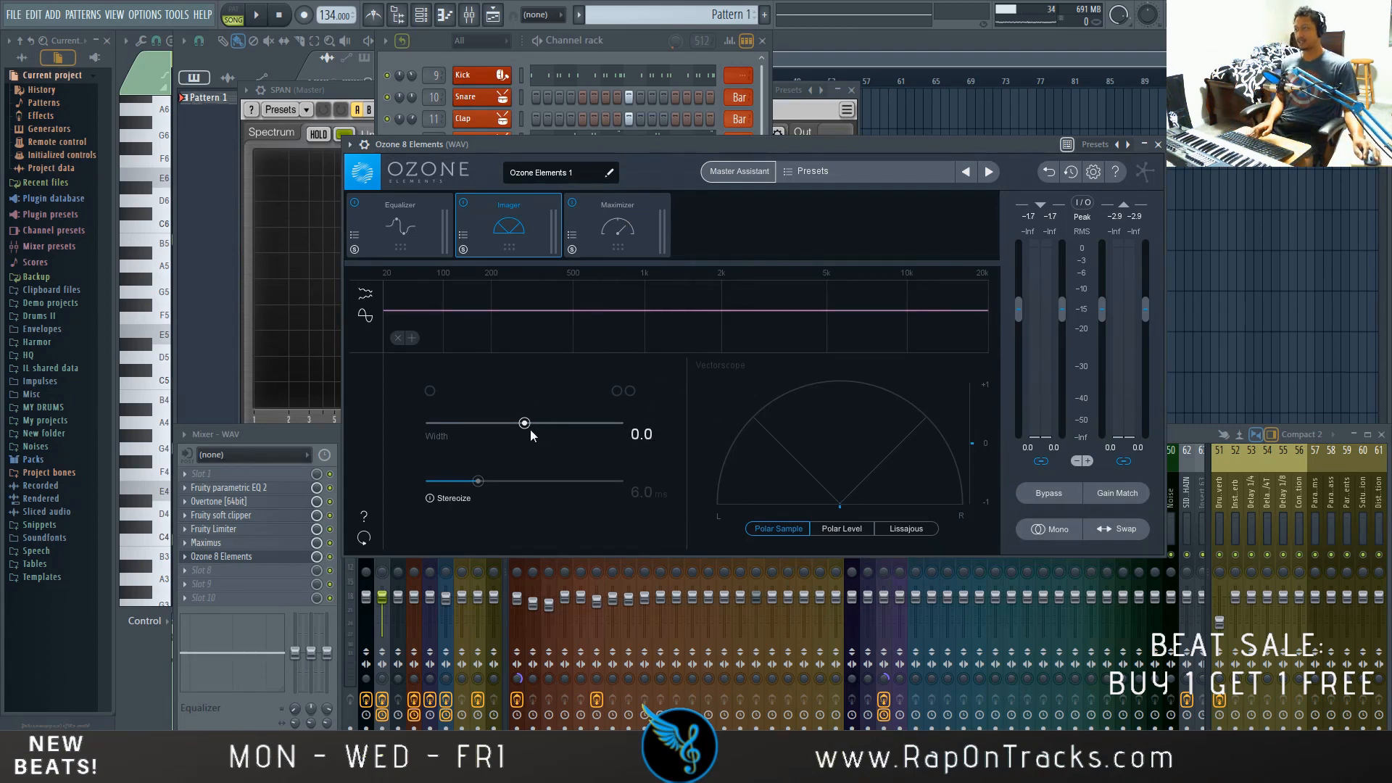
Play the beat, set the Imager width to 26.7, and compare the sound with the Imager bypassed and active.
key(space)
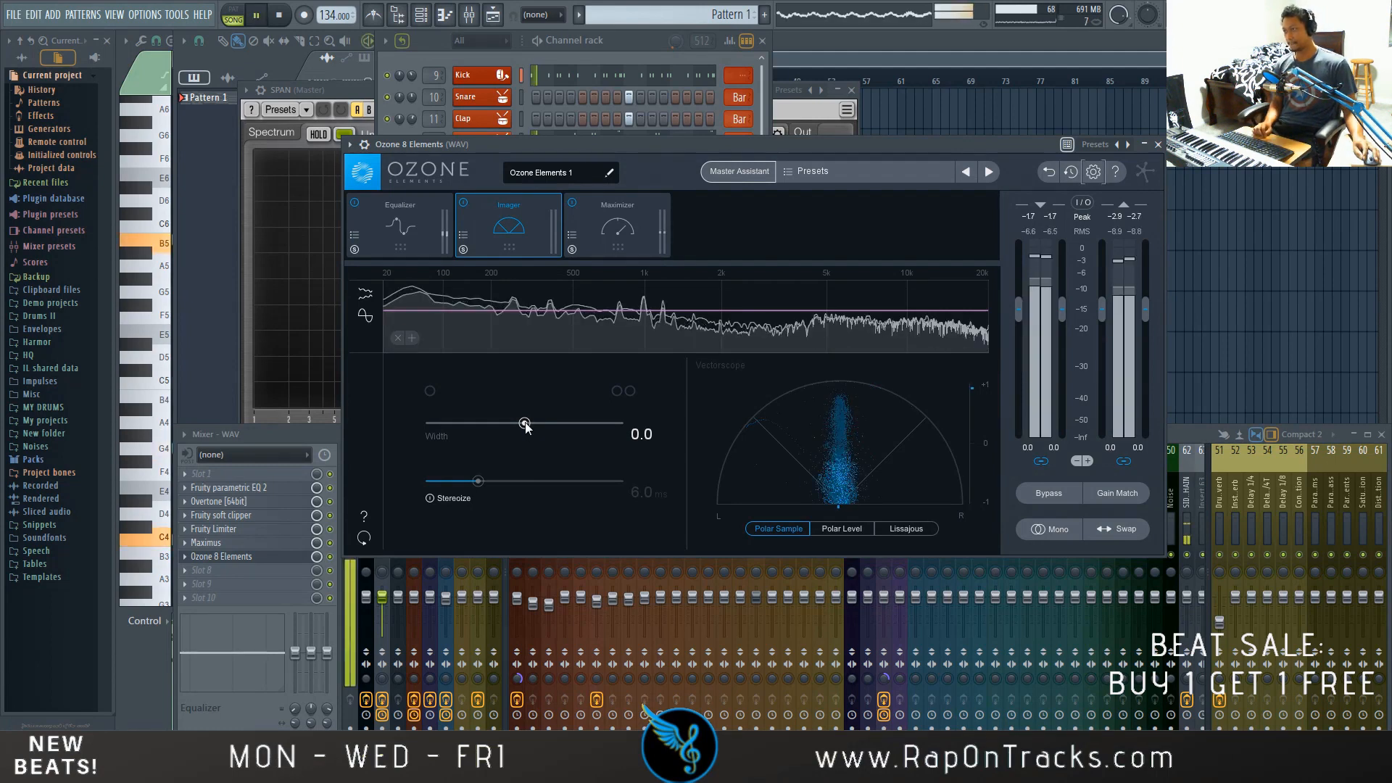
drag(526, 426, 551, 433)
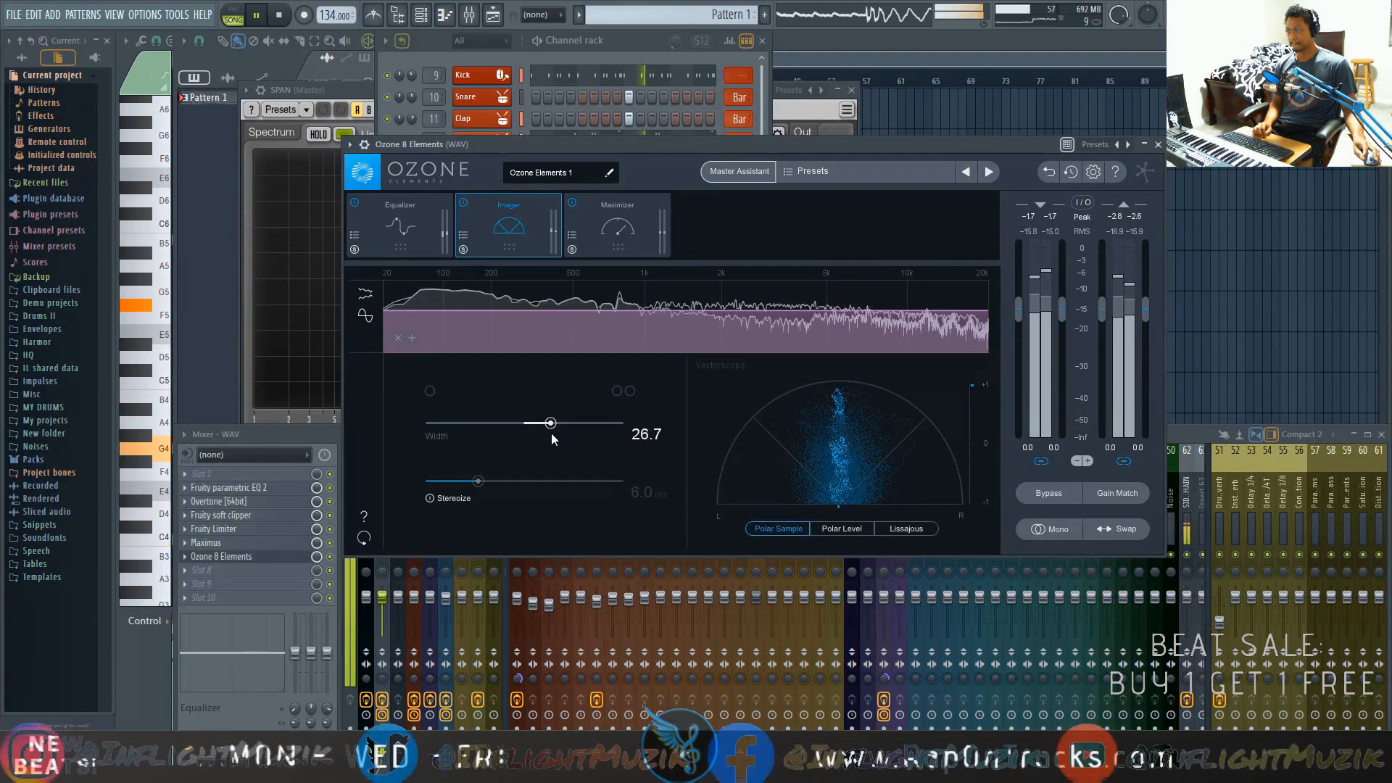
click(462, 203)
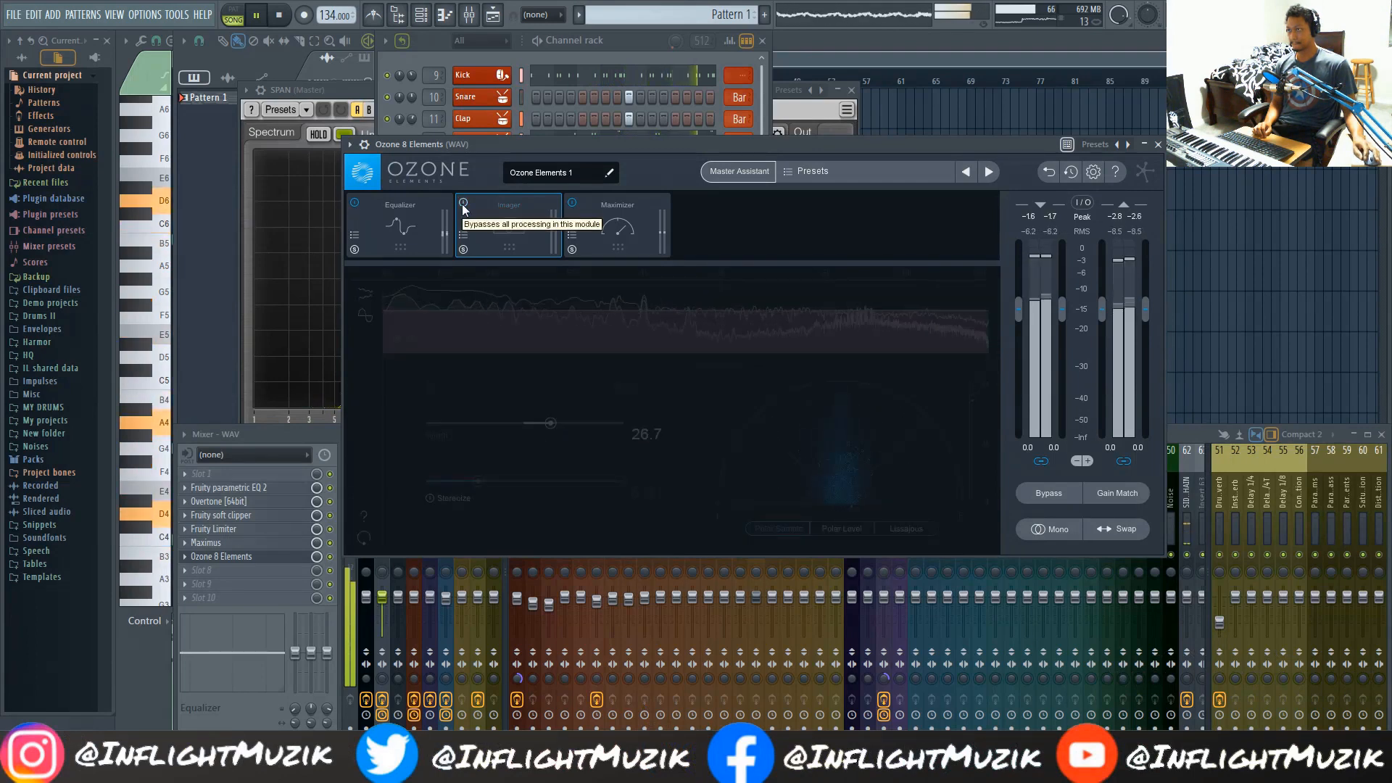
click(464, 203)
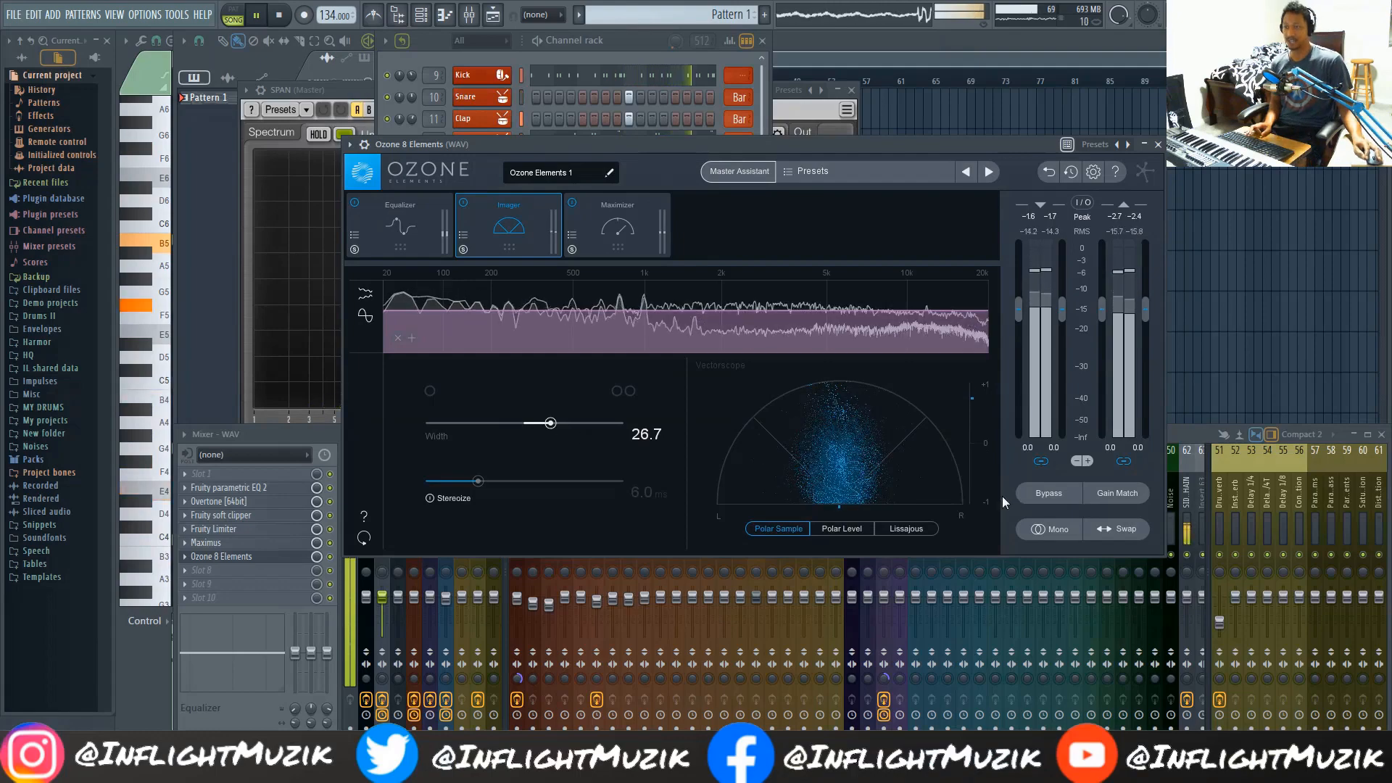
Raise the Imager width to 100.0, turn off Prevent Antiphase in the Imager options, and play the beat to compare.
drag(552, 423, 764, 432)
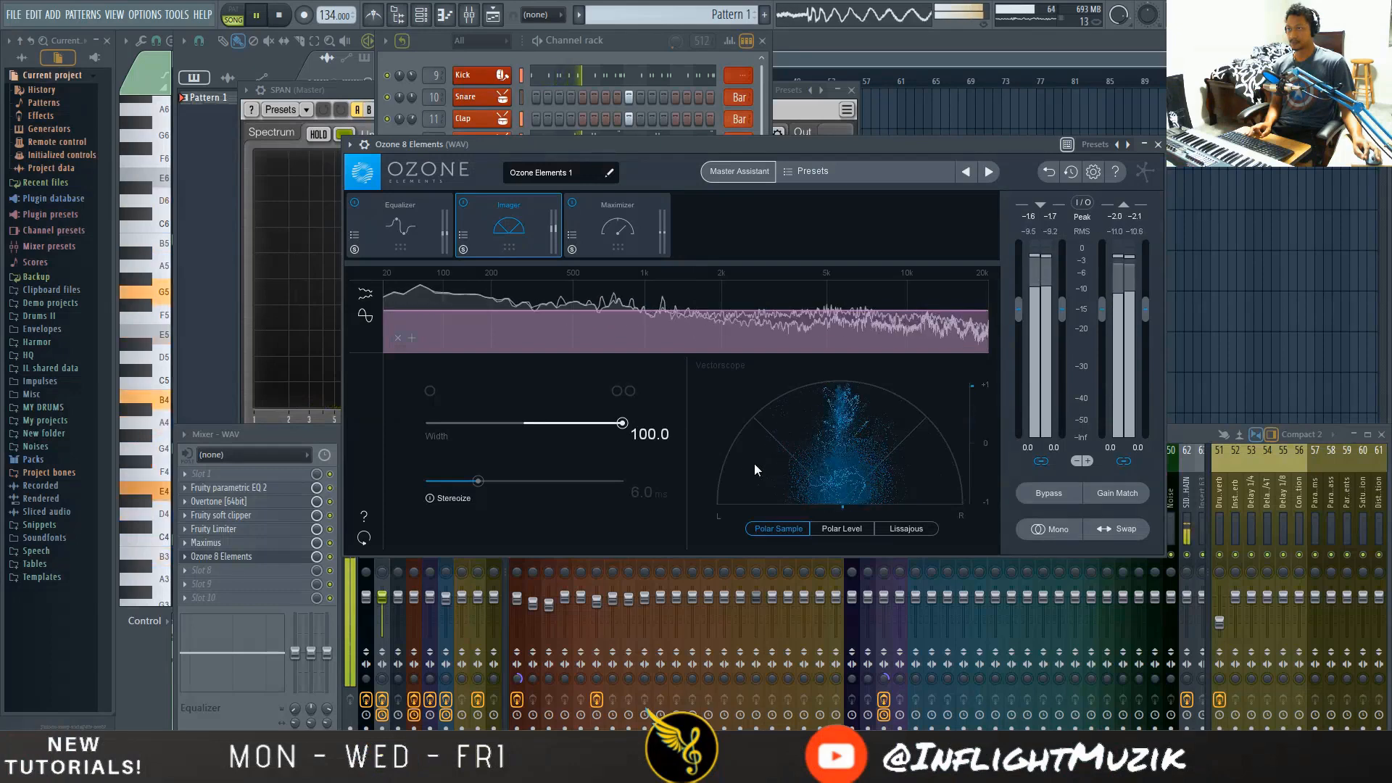
key(space)
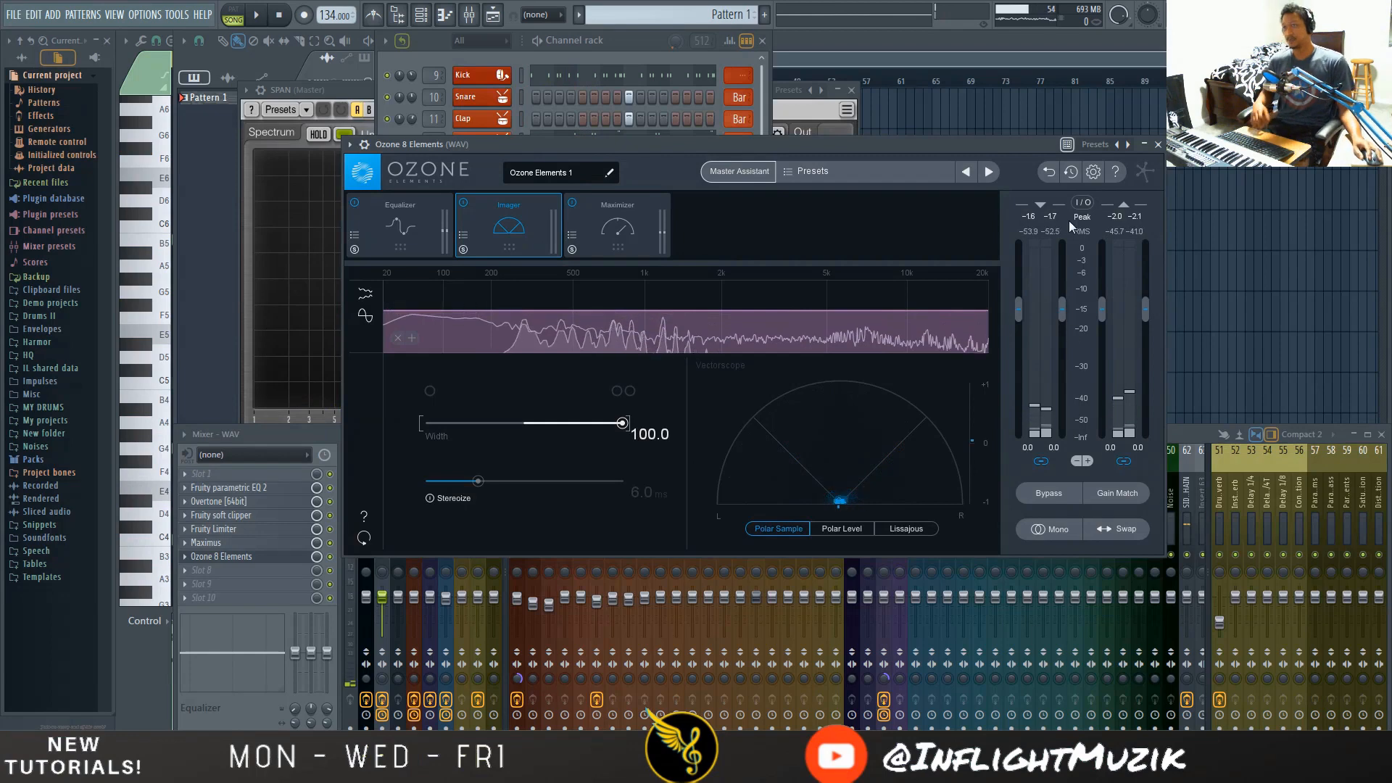
click(1093, 173)
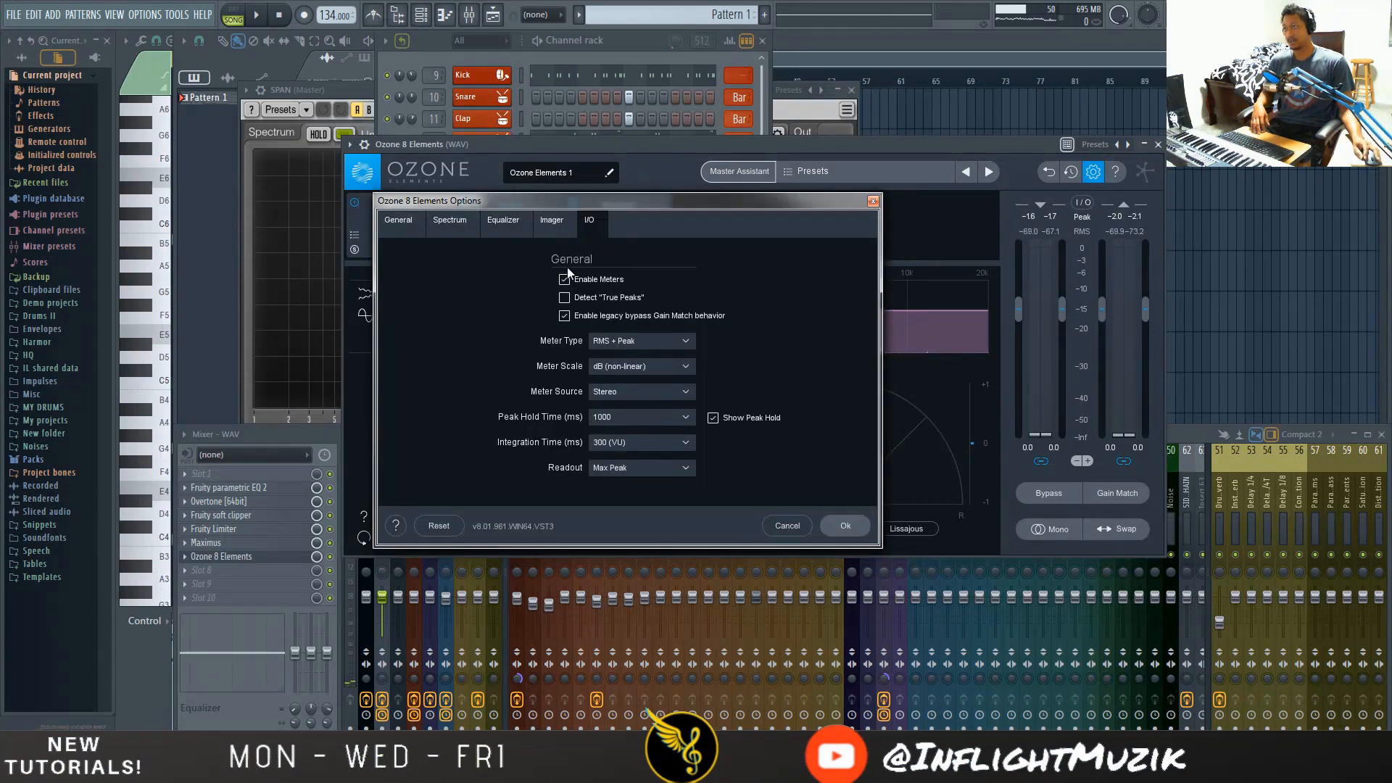
click(553, 222)
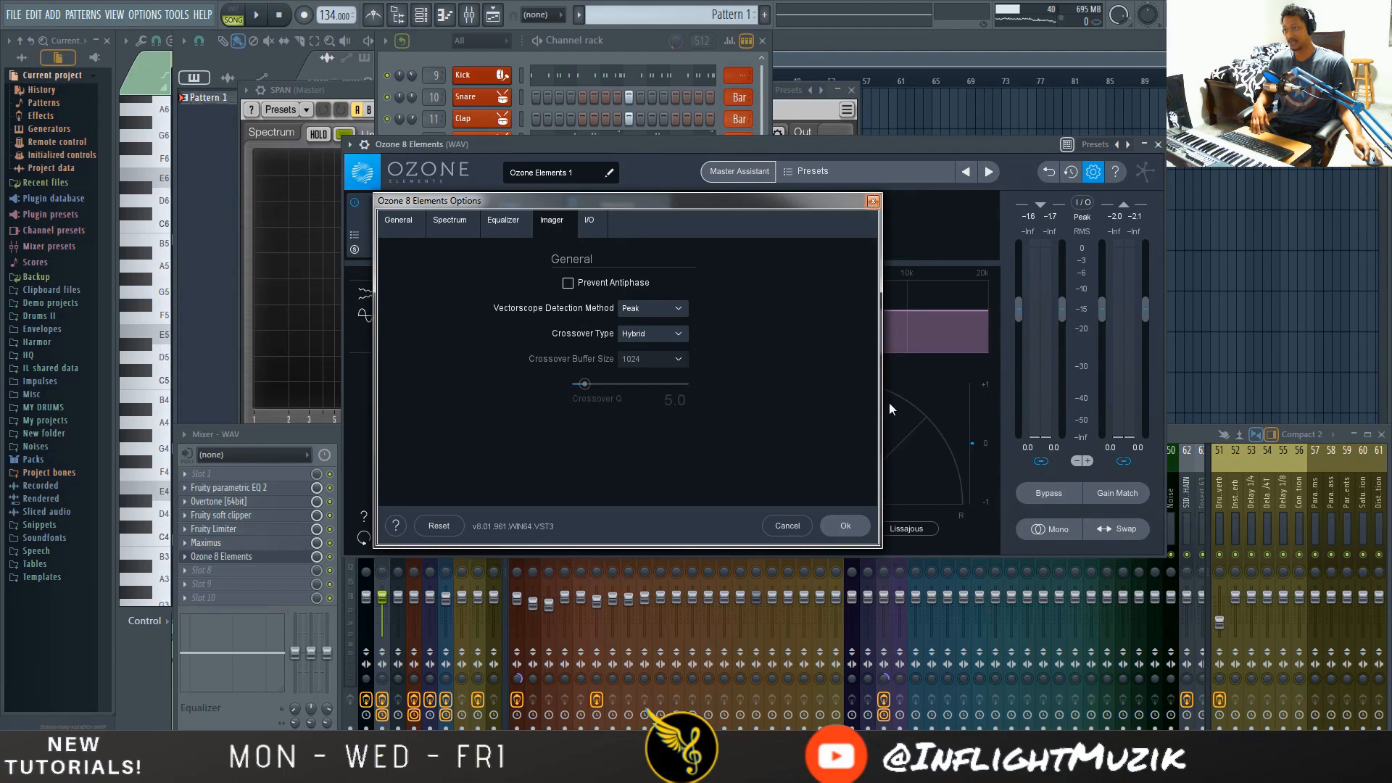
click(845, 526)
key(space)
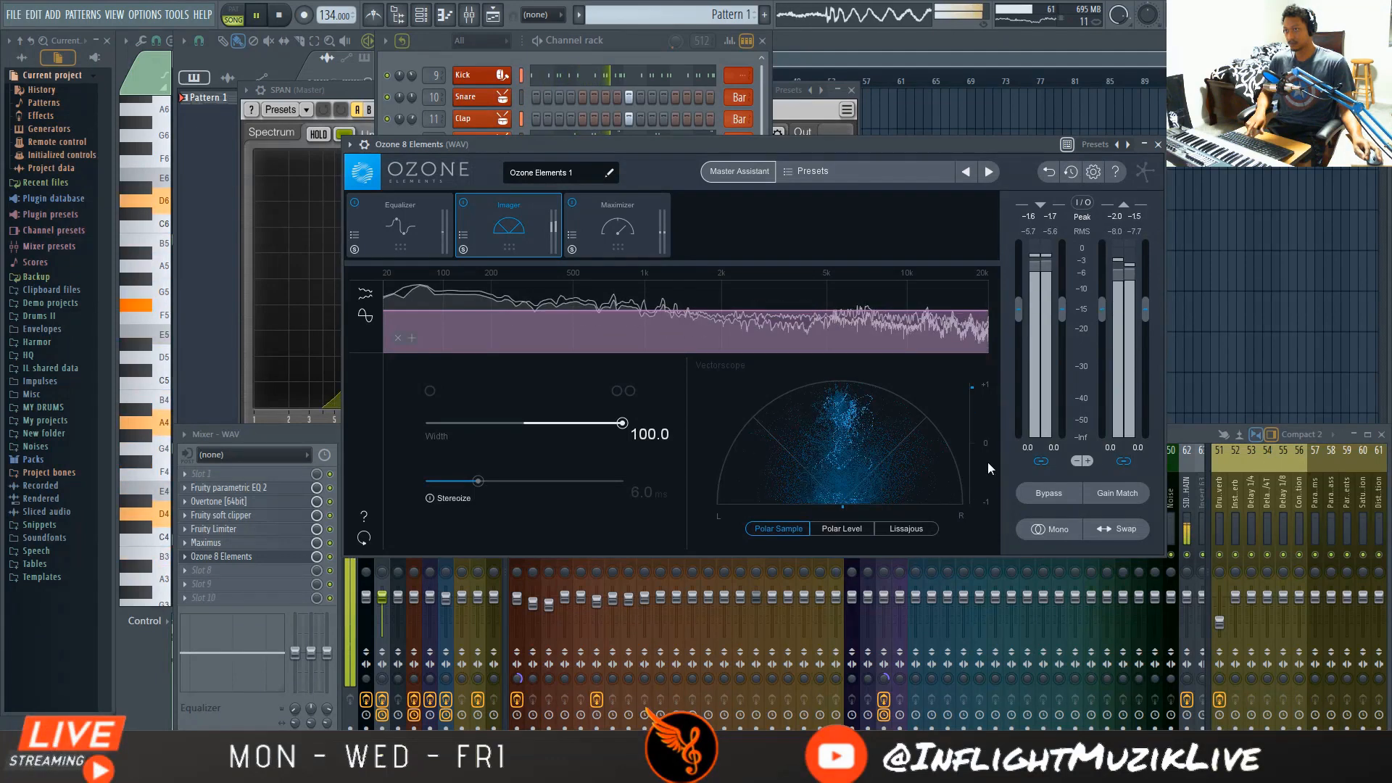
key(space)
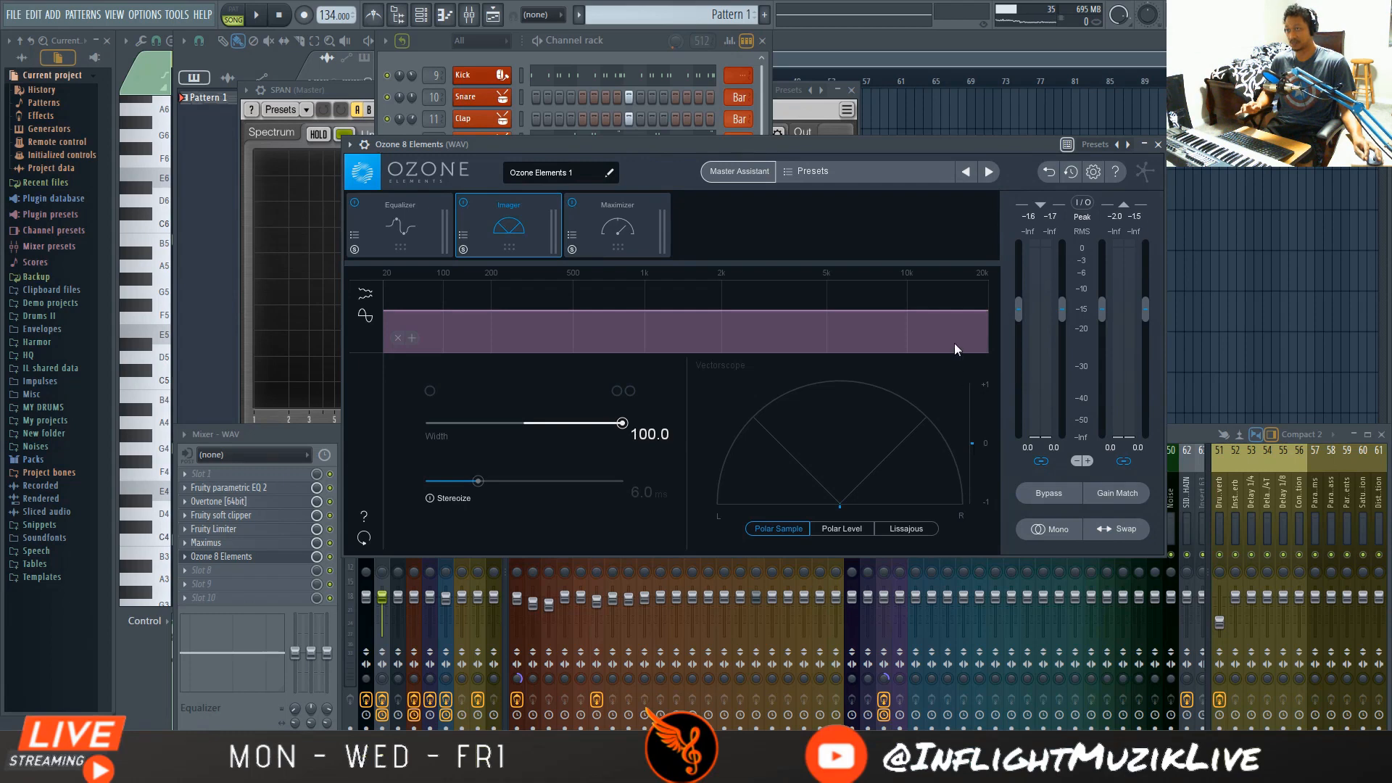
Reset the Imager width to 0.0 and bypass the Imager module.
drag(622, 423, 539, 433)
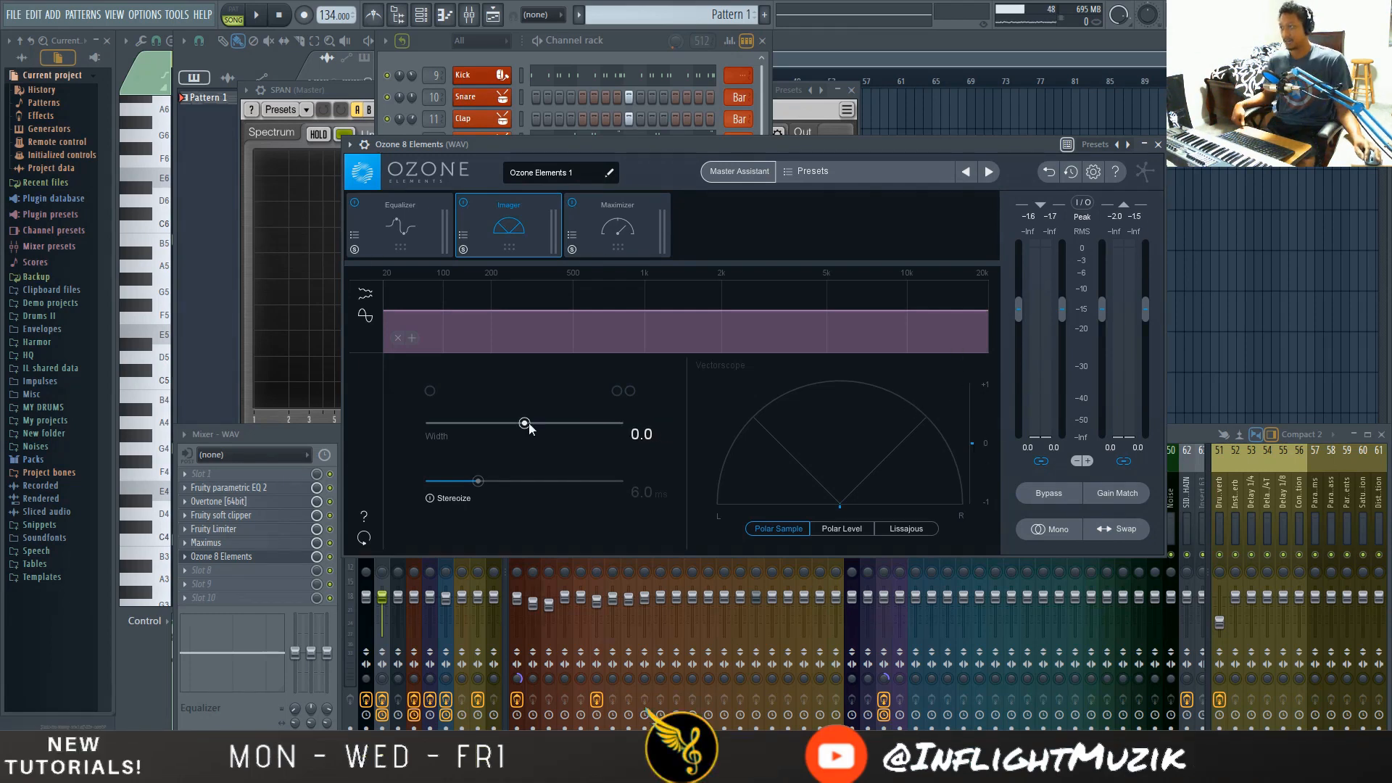
click(464, 203)
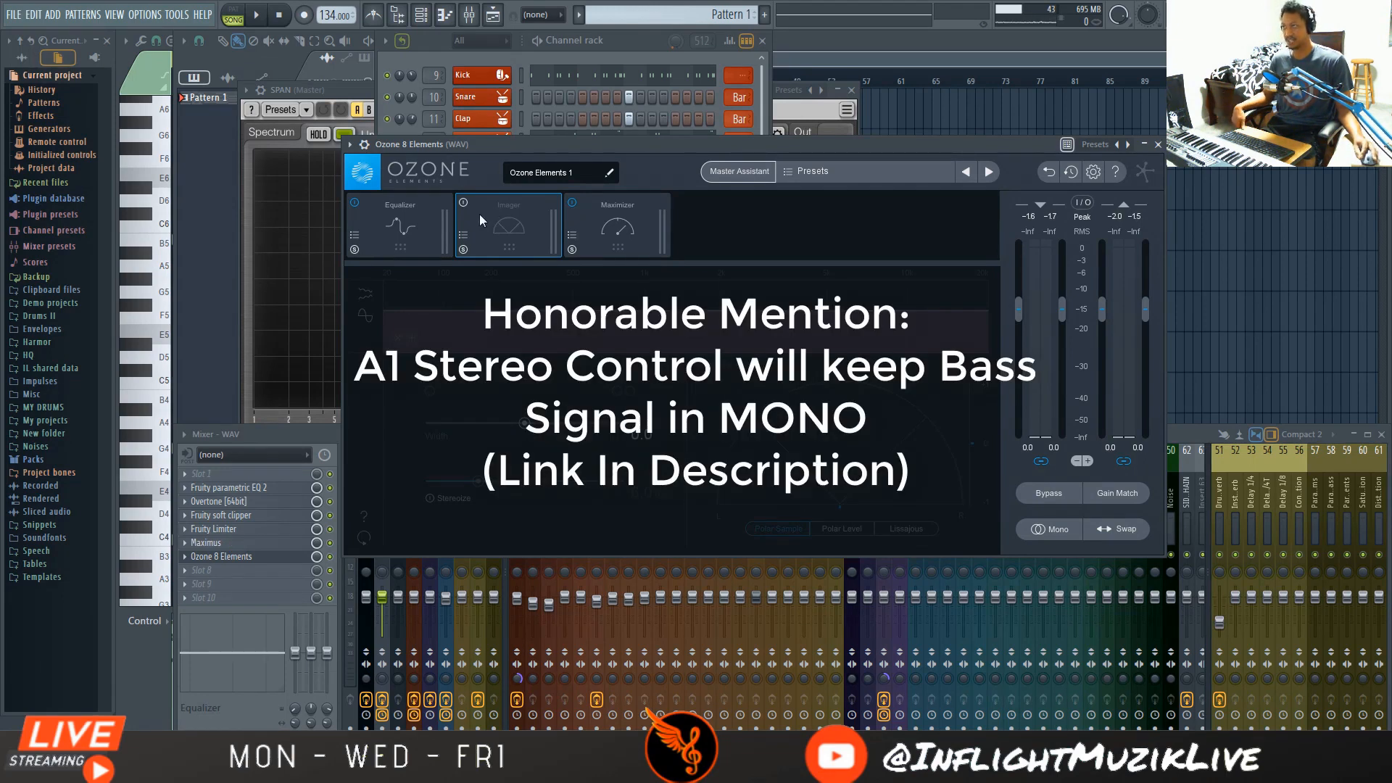
click(463, 203)
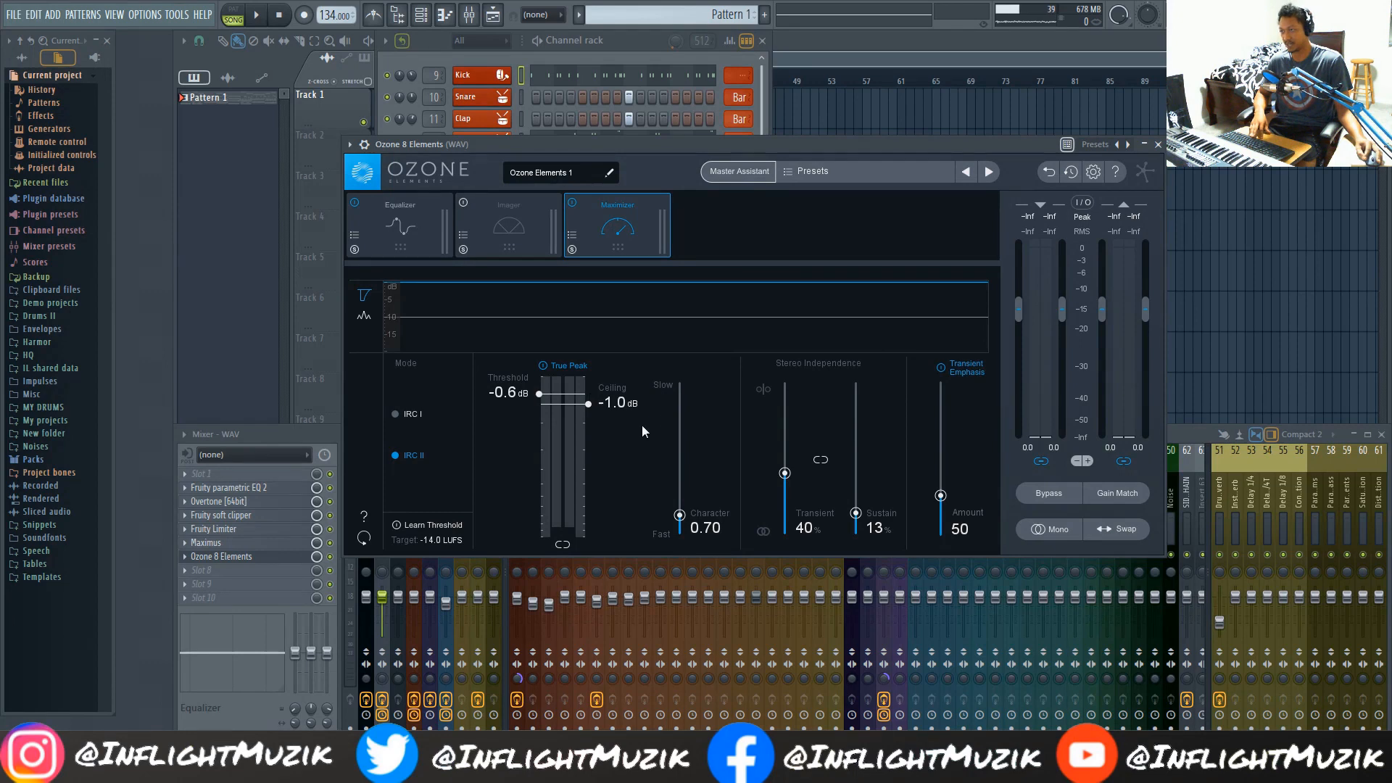
Play the beat through the Ozone Maximizer to check its levels, stop playback, and close Ozone.
key(space)
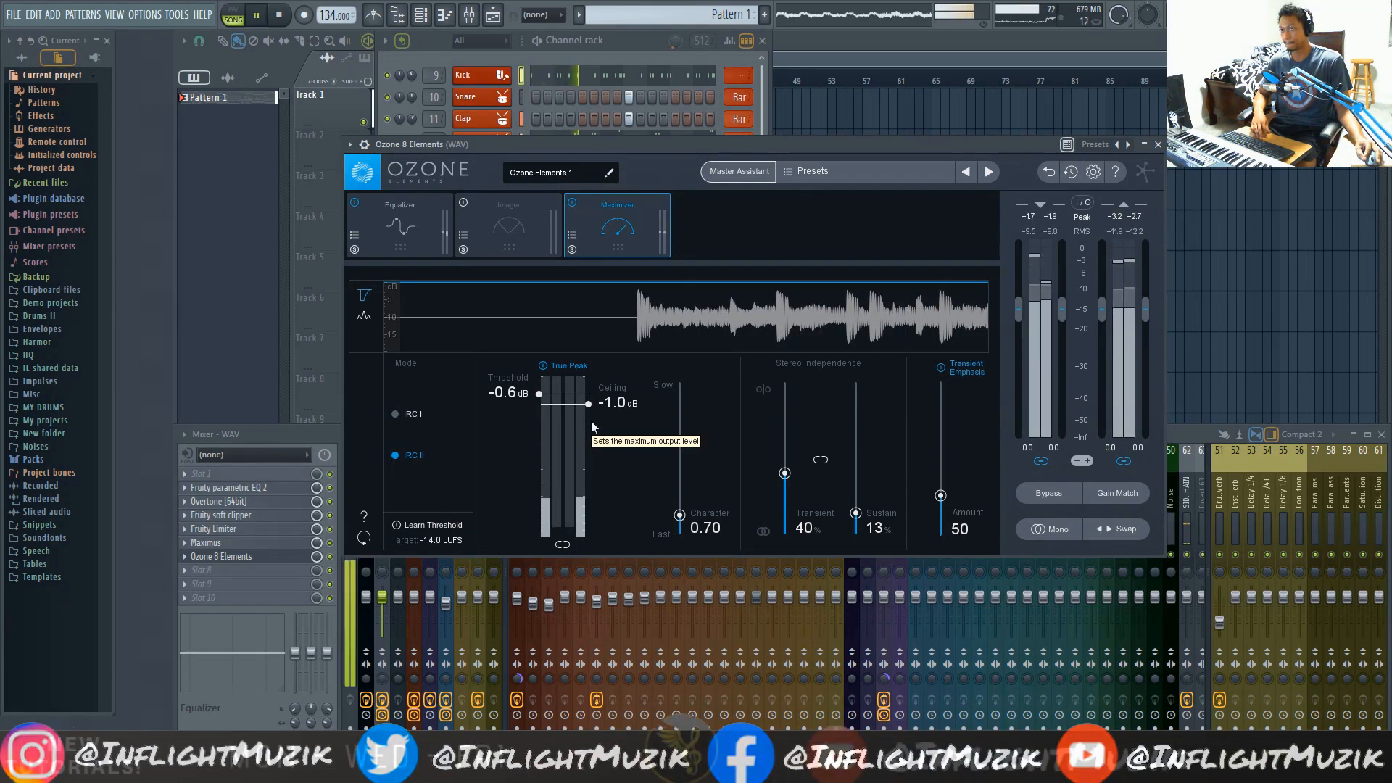
key(space)
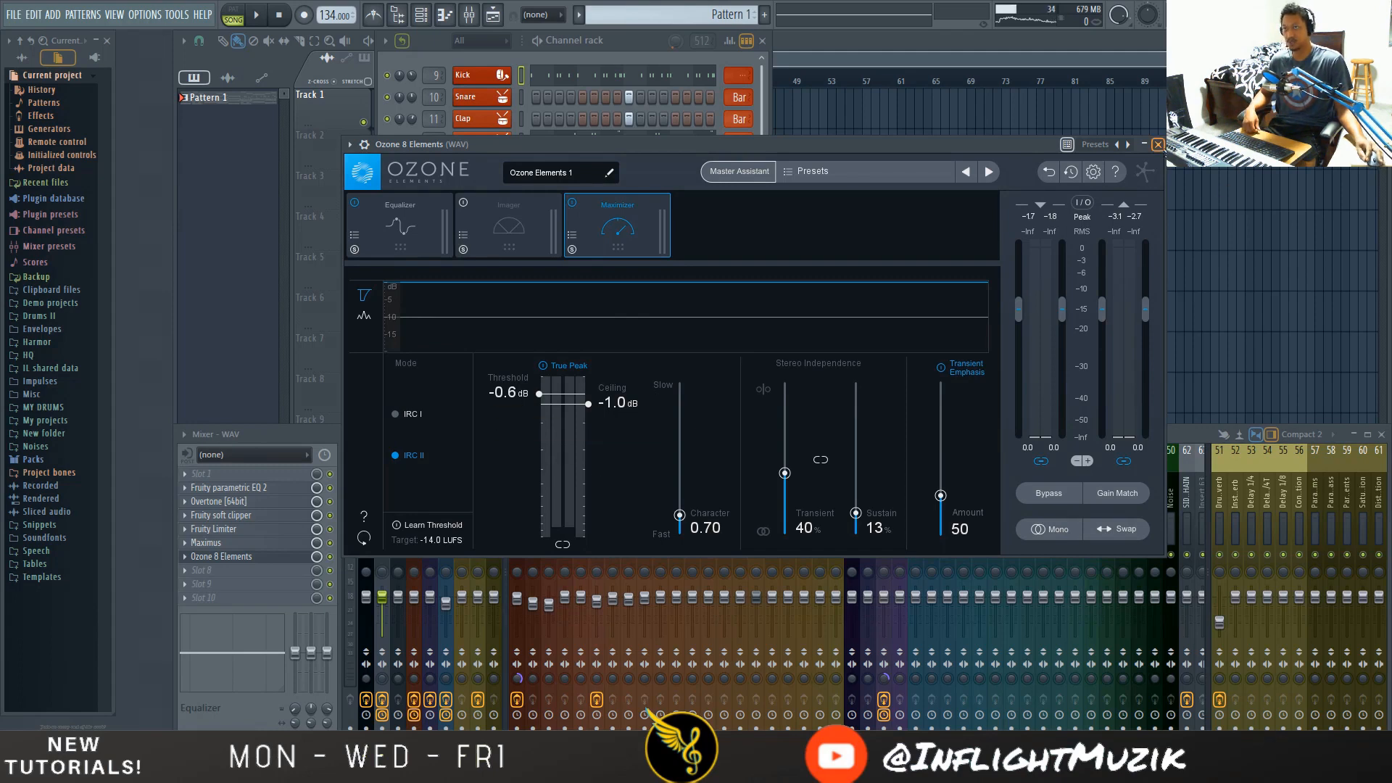
click(1158, 145)
Check the loudness readings in Youlean Loudness Meter 2 on the Master track and close the meter.
click(366, 494)
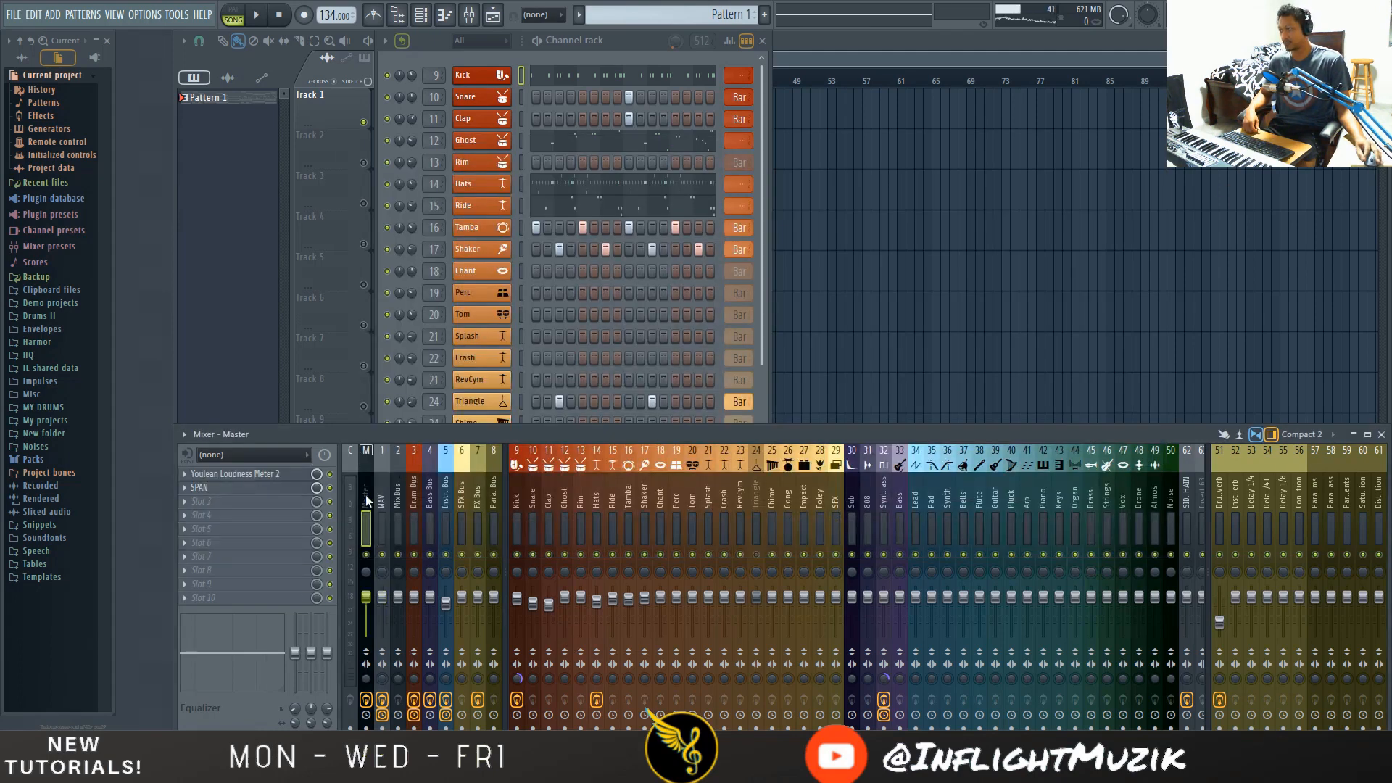
click(227, 475)
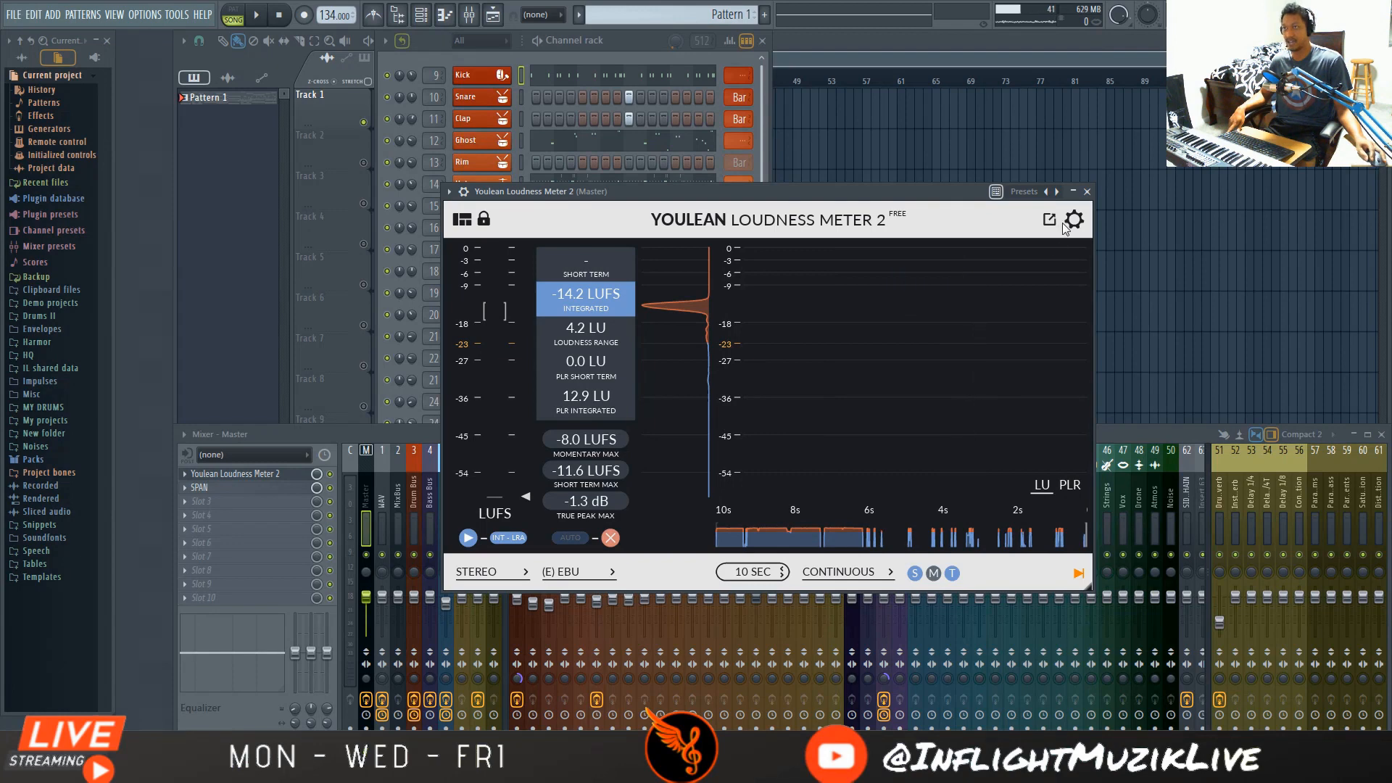
click(1086, 193)
Add Patcher to the first effect slot of the WAV track and load its X Youlean Mid Side preset.
click(380, 450)
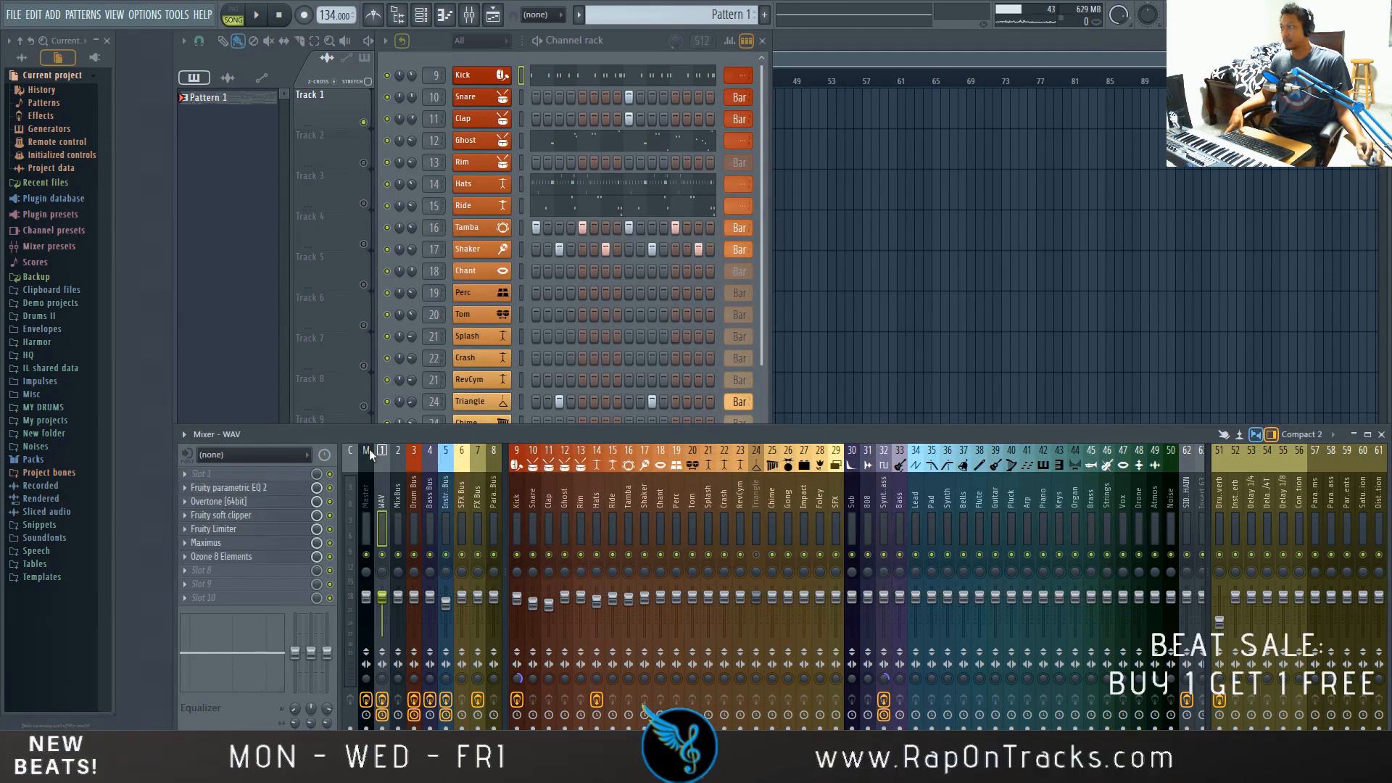
click(205, 474)
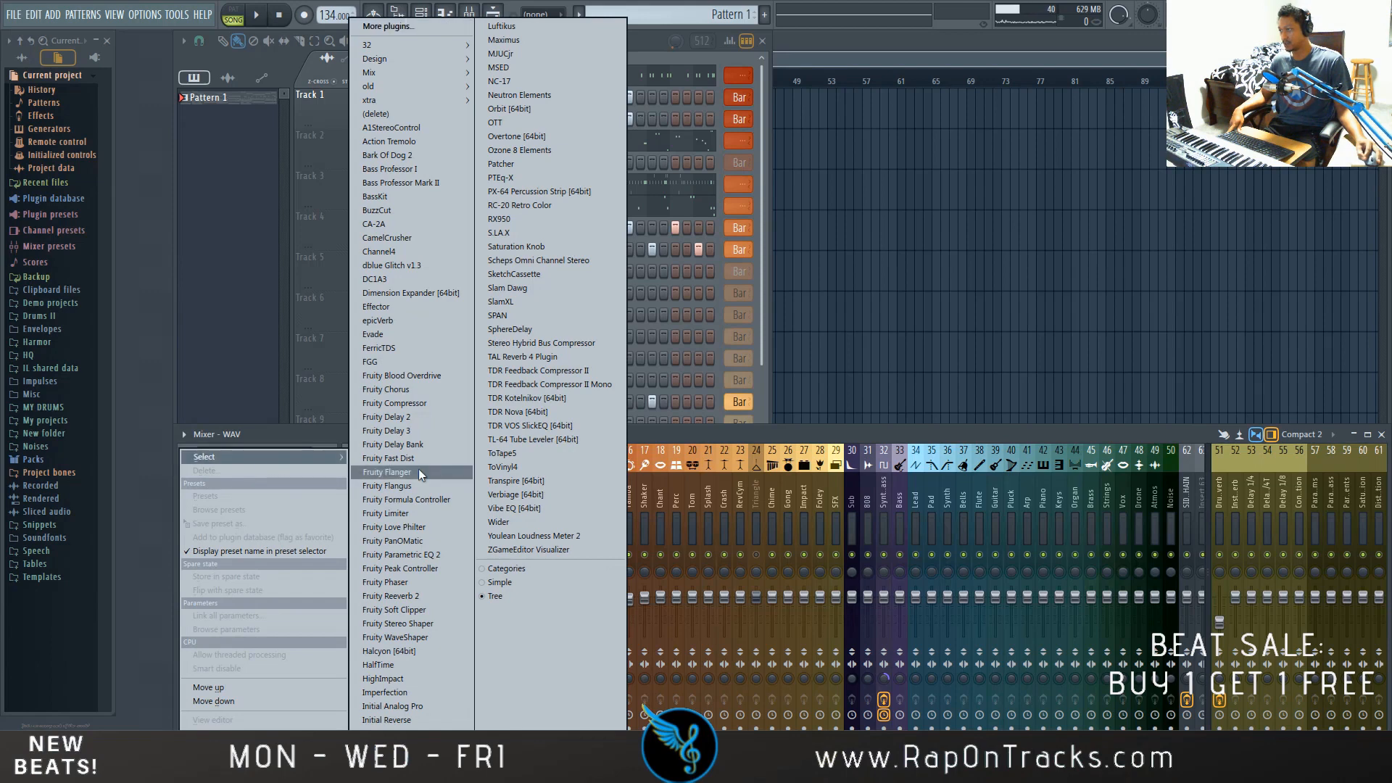
click(501, 163)
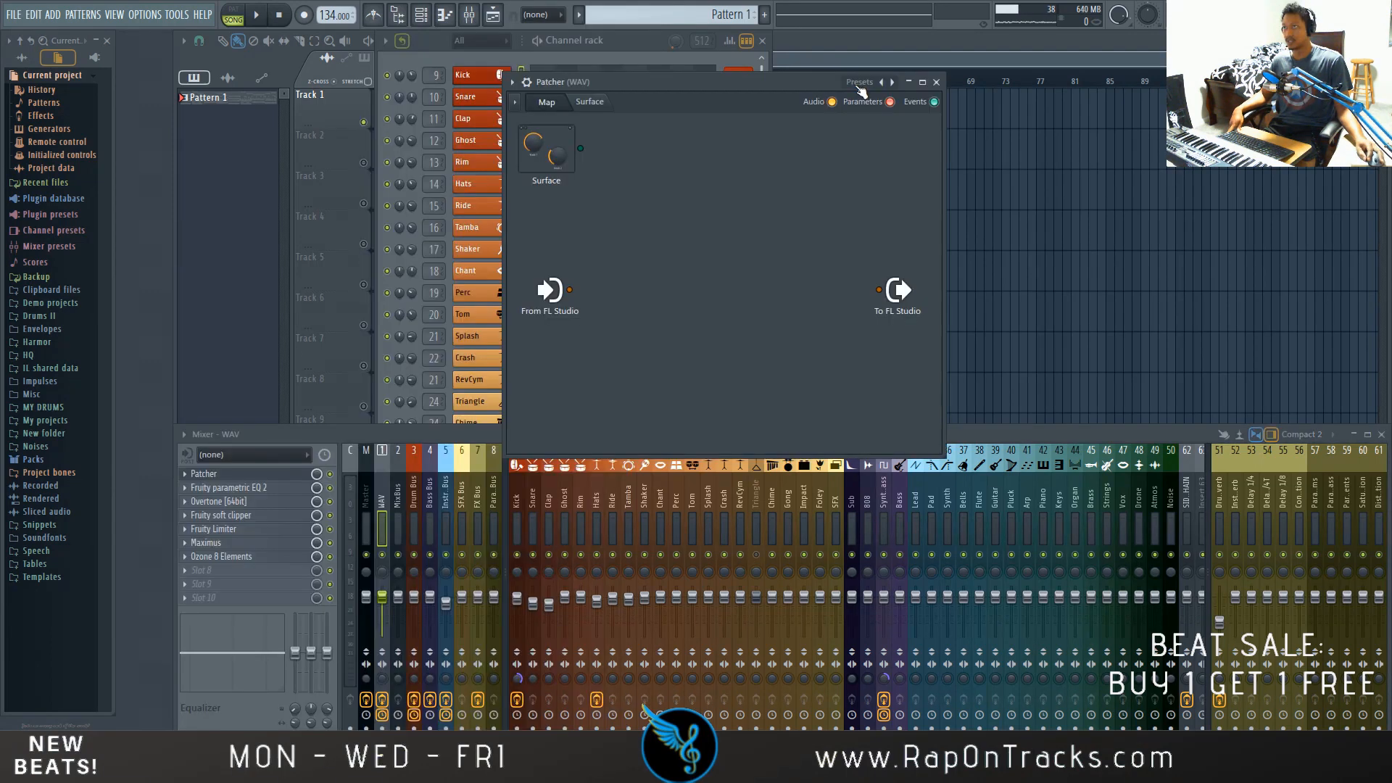
click(858, 83)
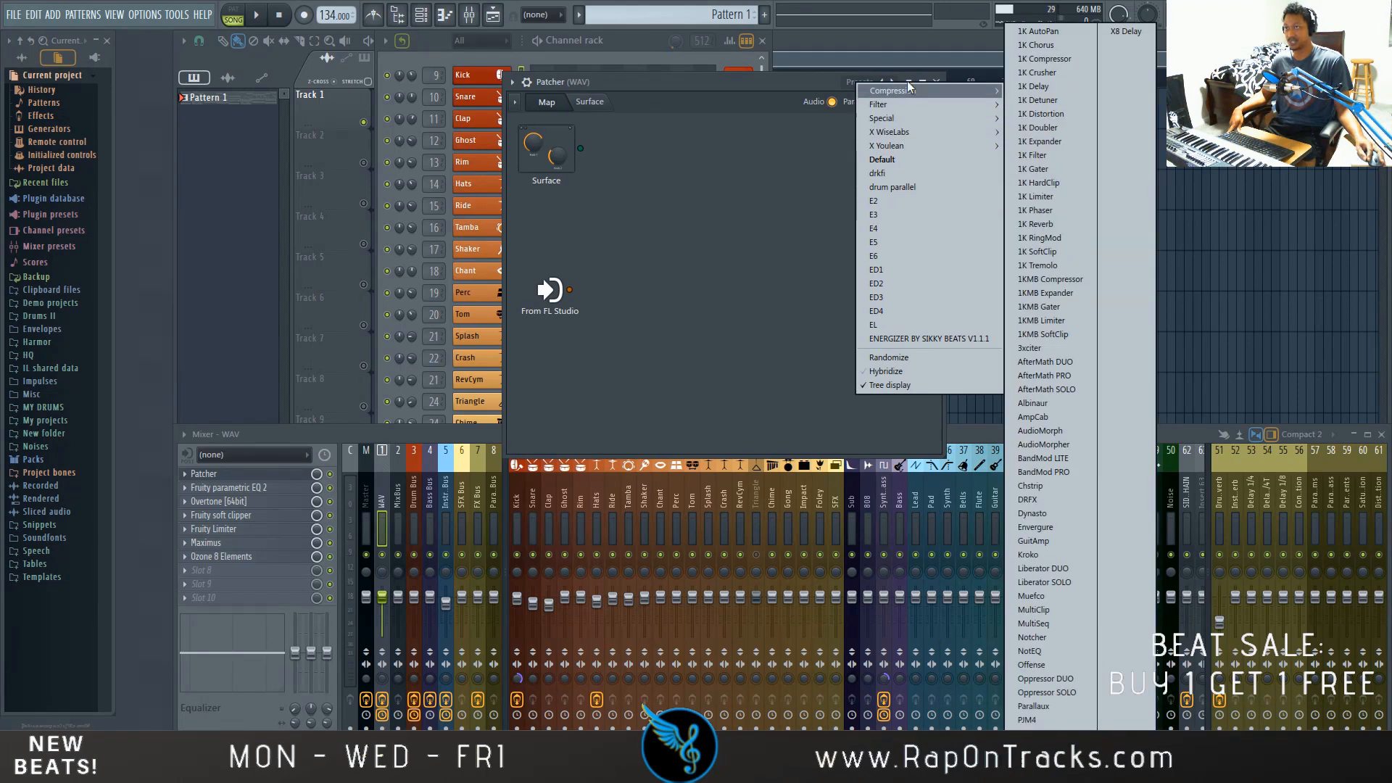
mouse_move(899, 145)
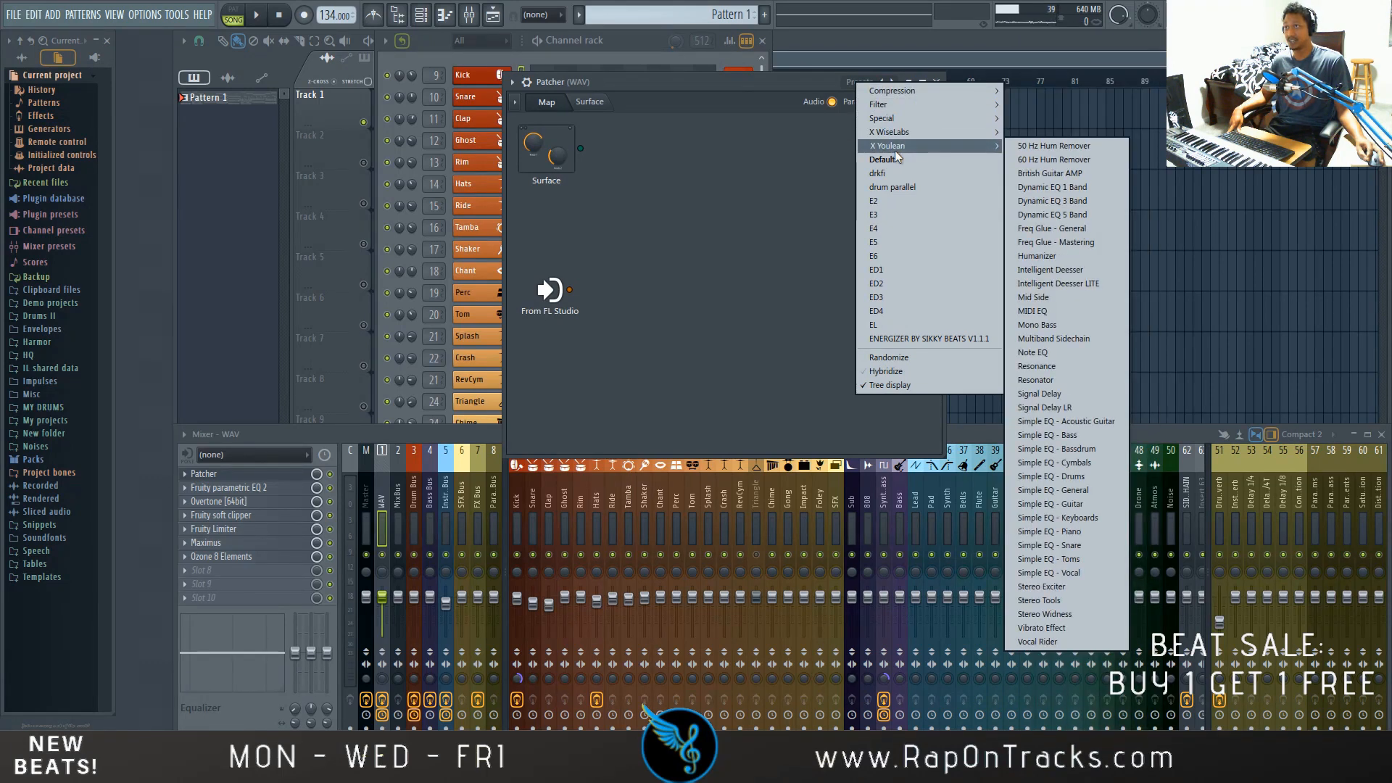
click(1050, 297)
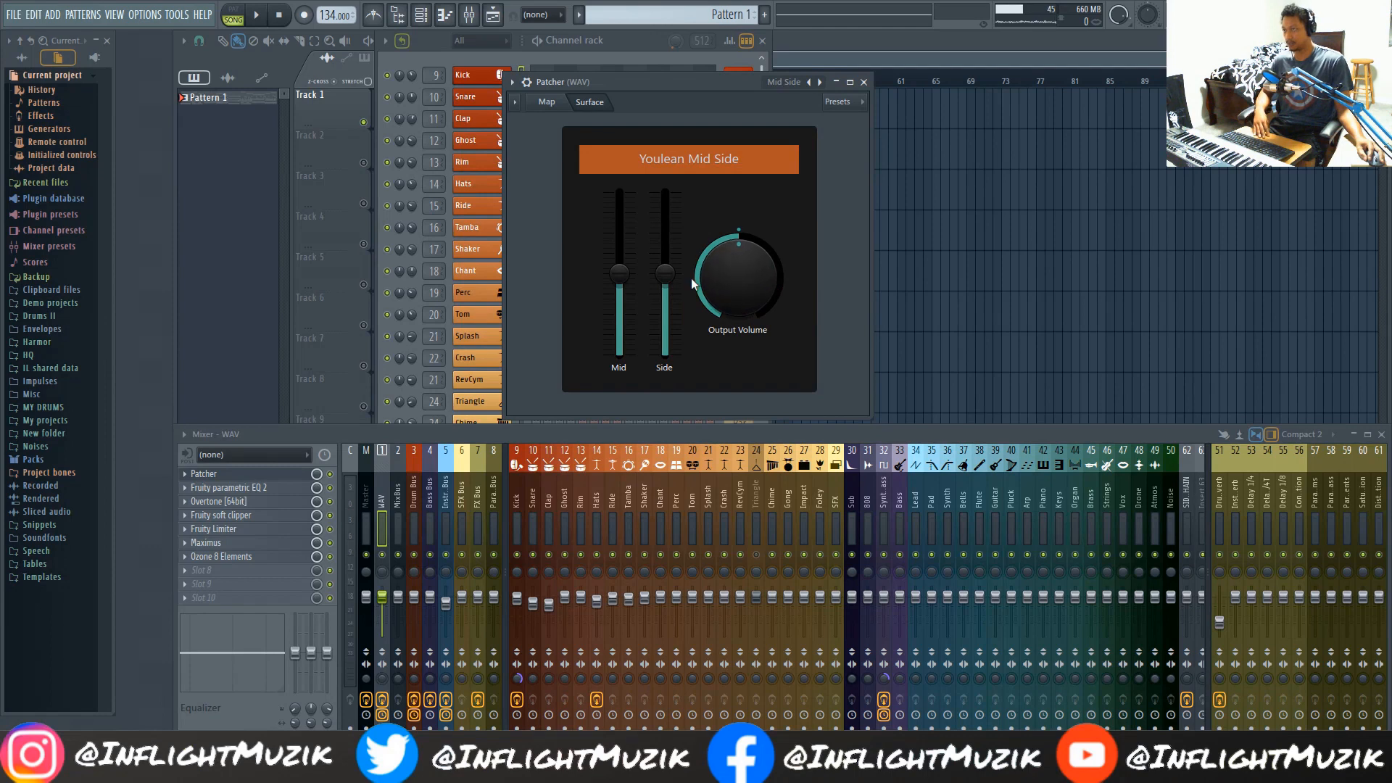
Play the beat, raise the Side slider slightly and lower the Output Volume in the Youlean Mid Side preset.
key(space)
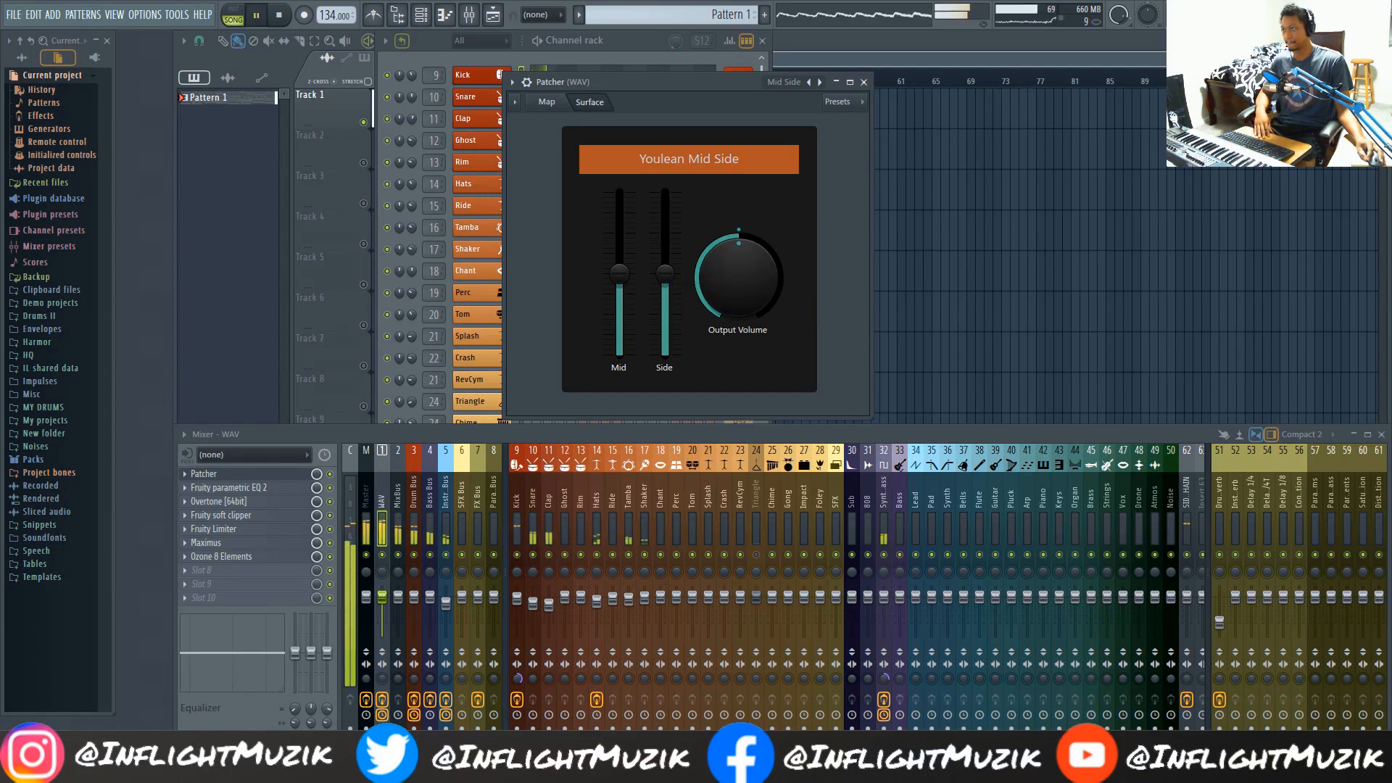
drag(664, 270, 664, 253)
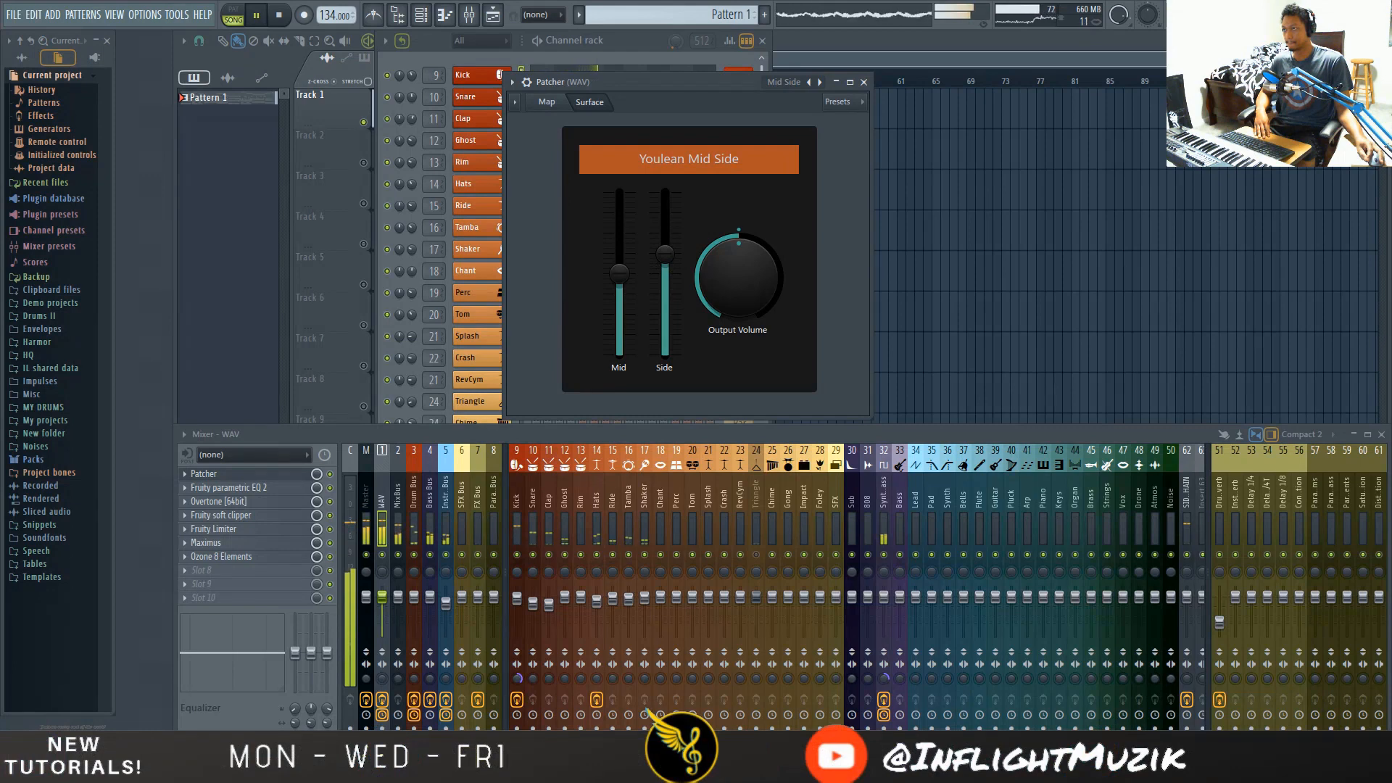
drag(664, 252, 663, 257)
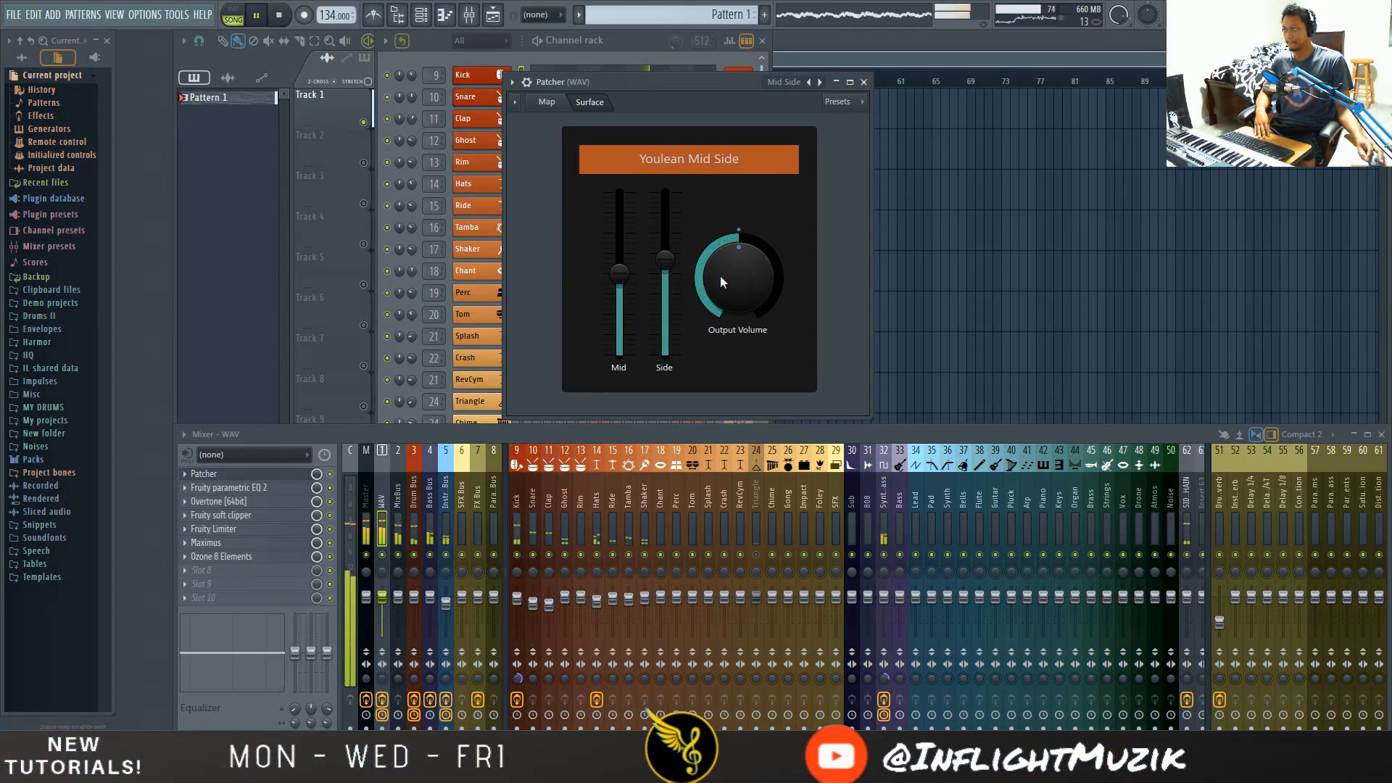
drag(737, 276, 738, 282)
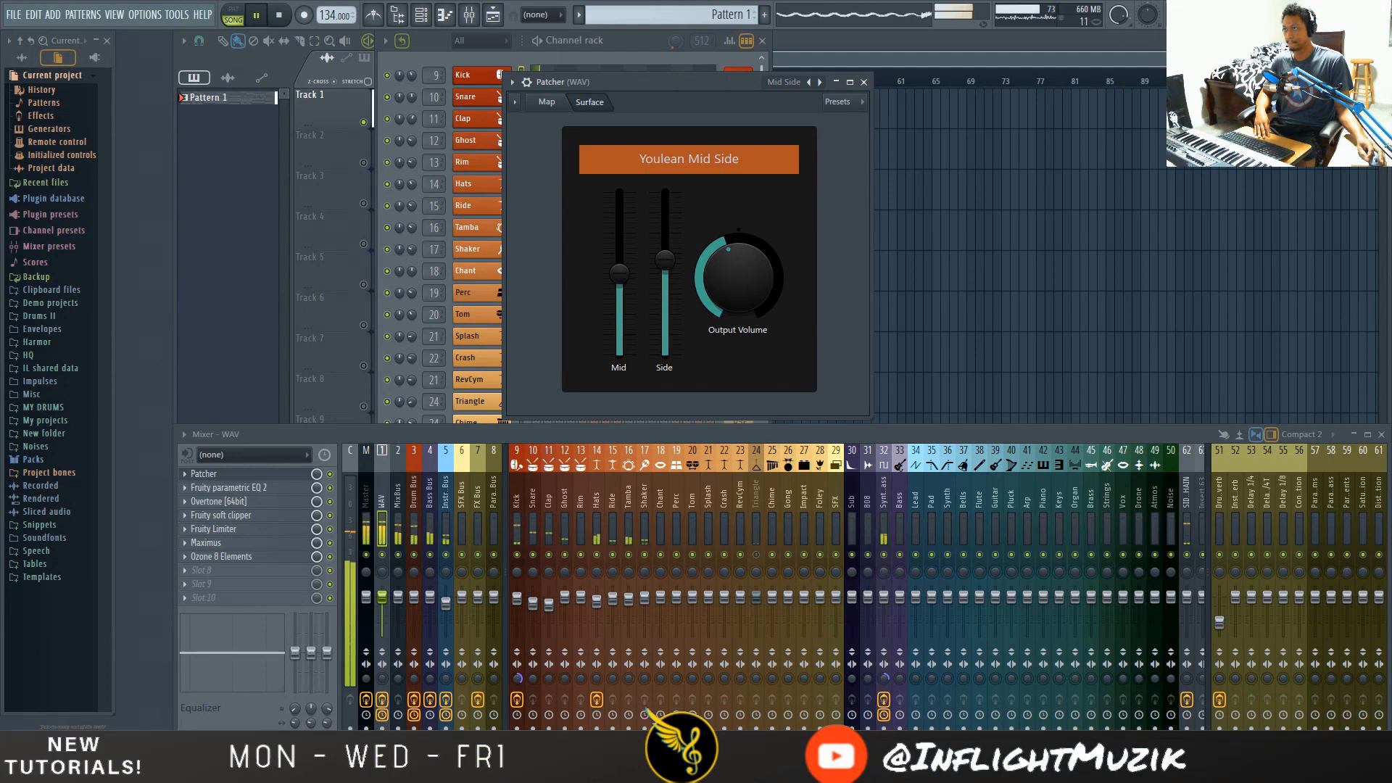
Toggle the WAV track's Patcher to compare the sound, reset the Mid slider, and stop playback.
click(337, 479)
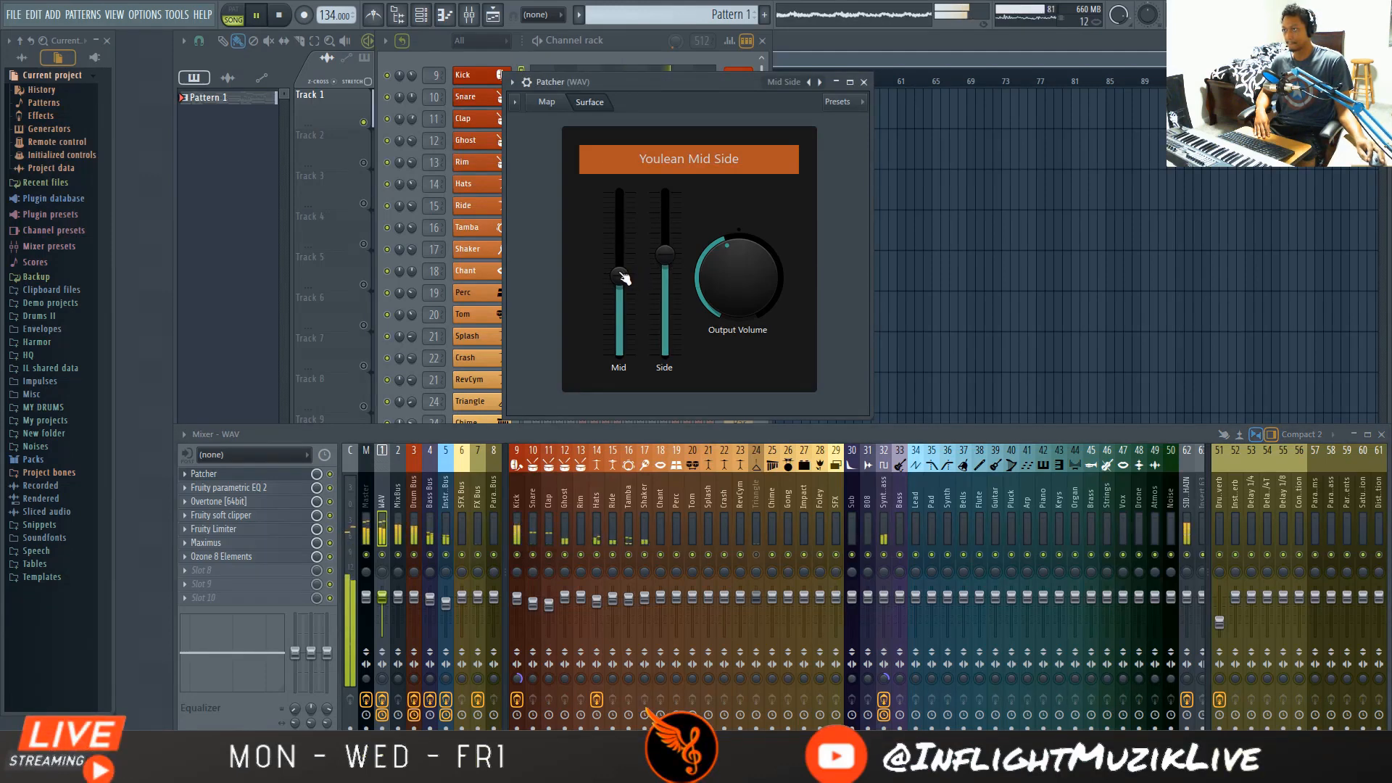
right_click(621, 275)
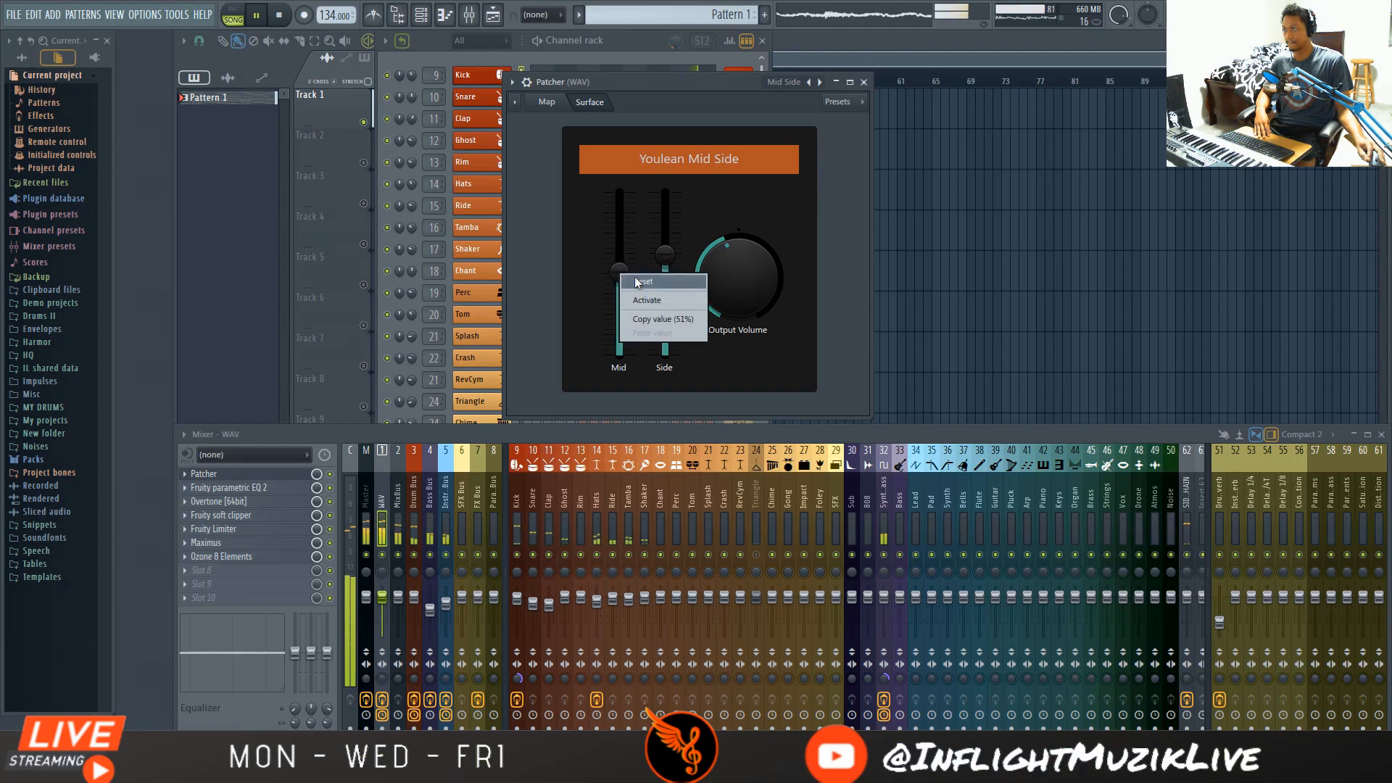
click(647, 283)
key(space)
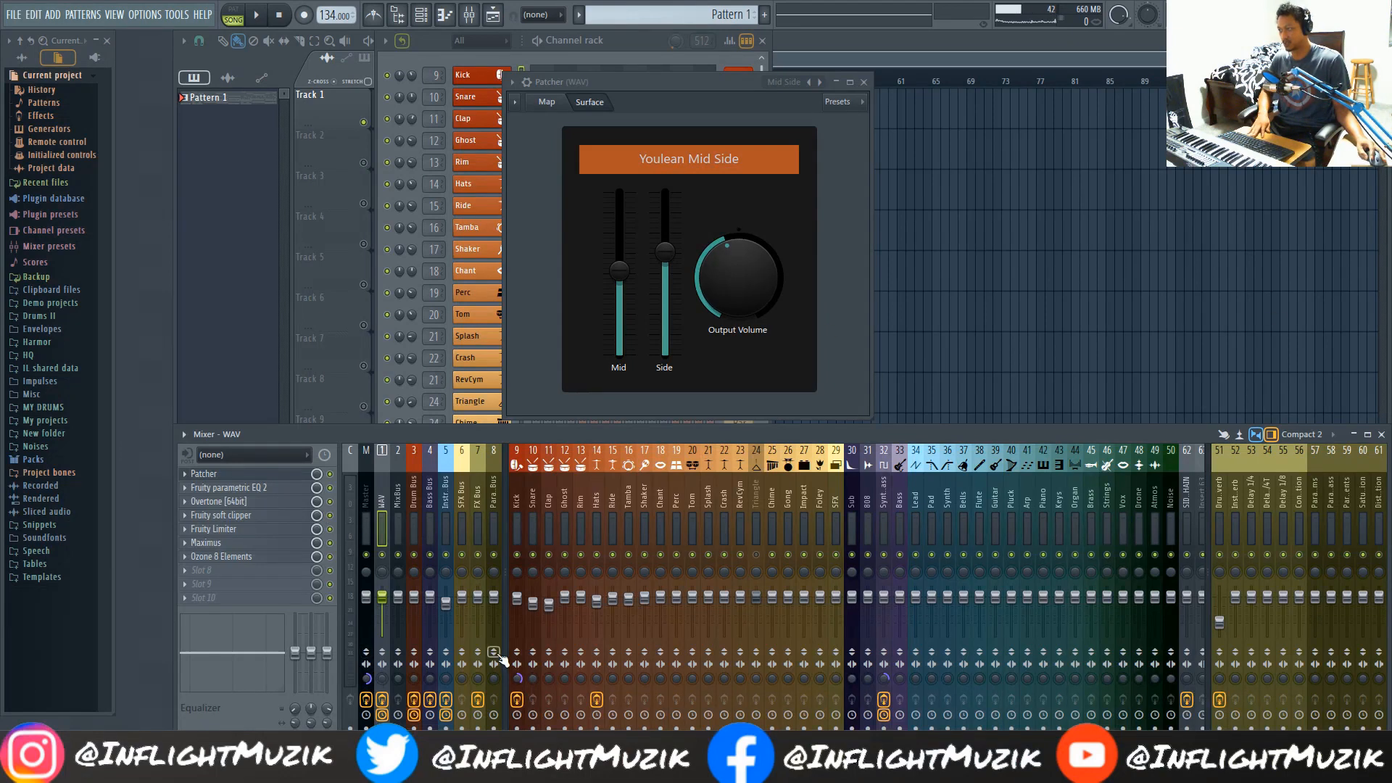
Play the beat while toggling the WAV track's Patcher to compare, and reset the Master track's stereo separation.
key(space)
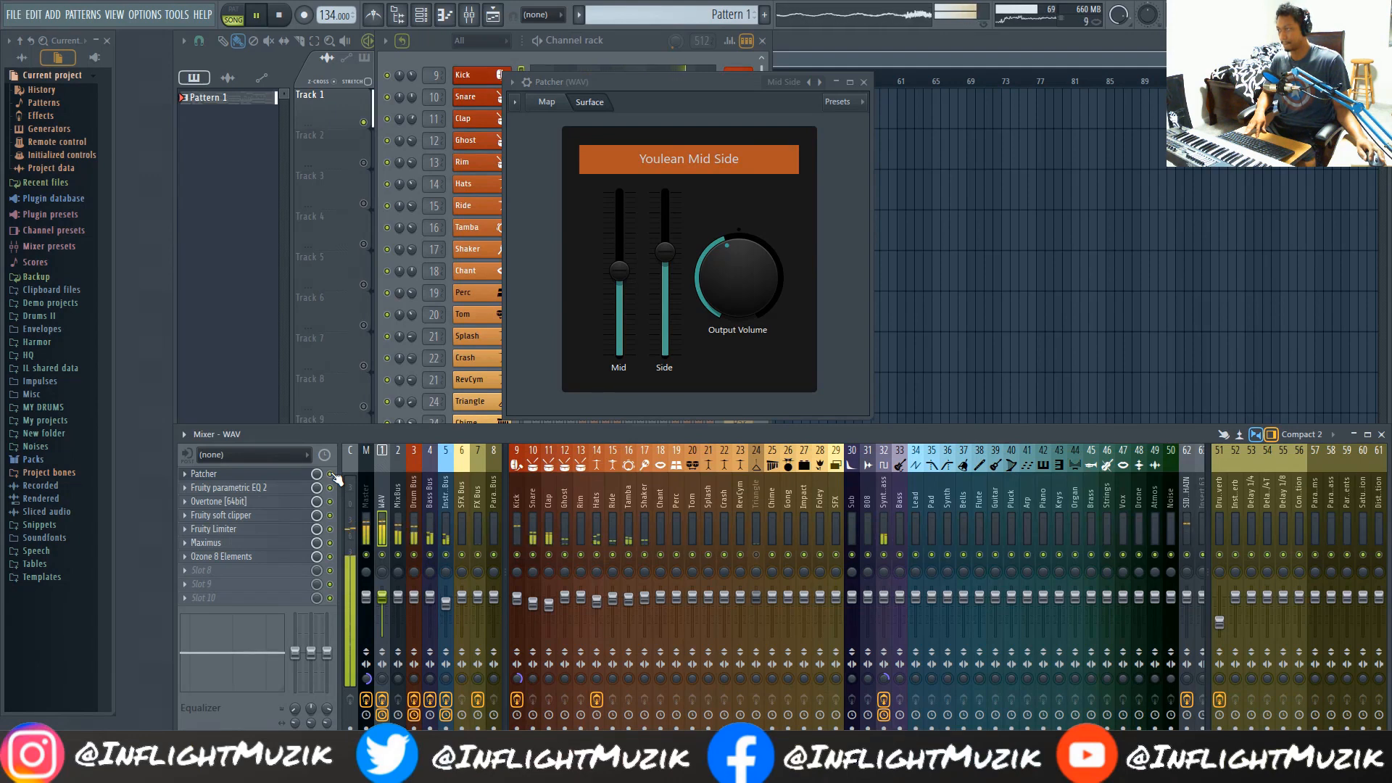
click(330, 473)
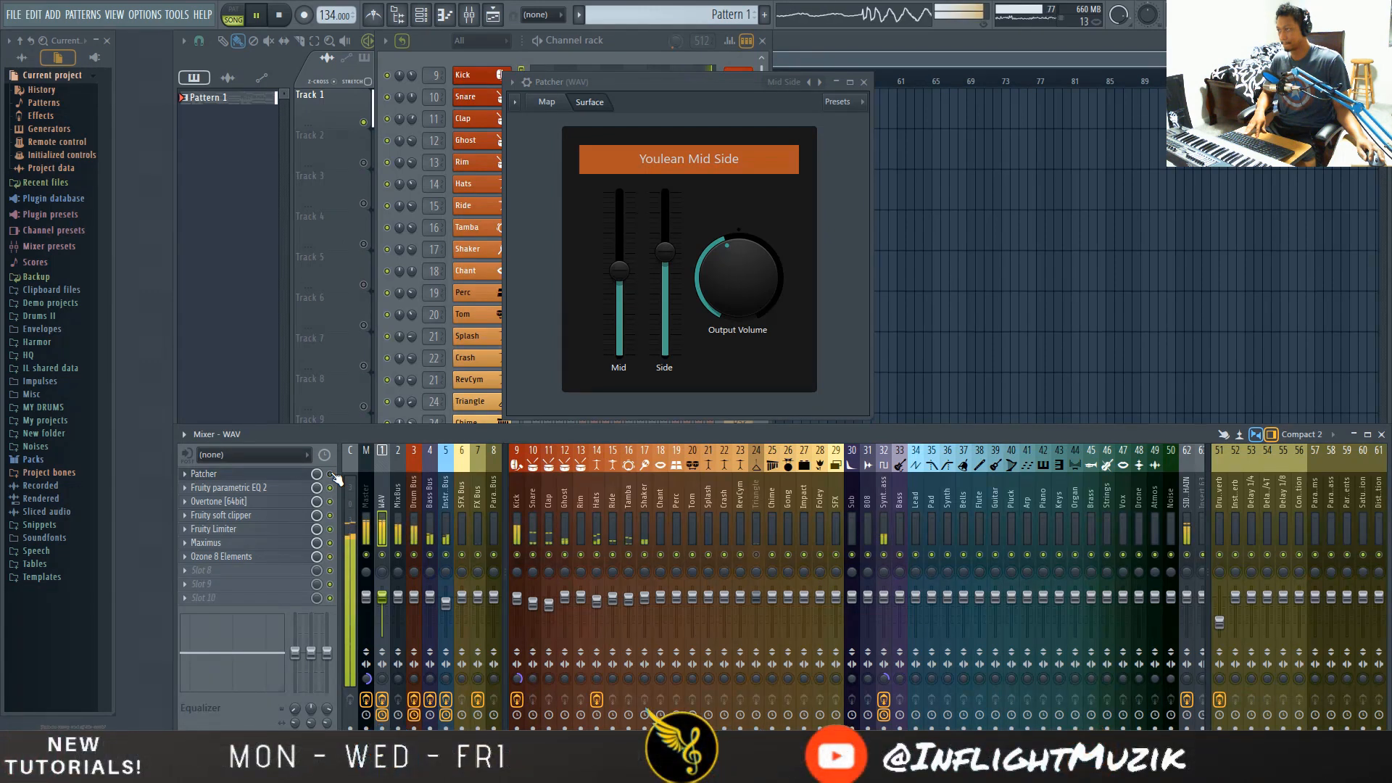
key(space)
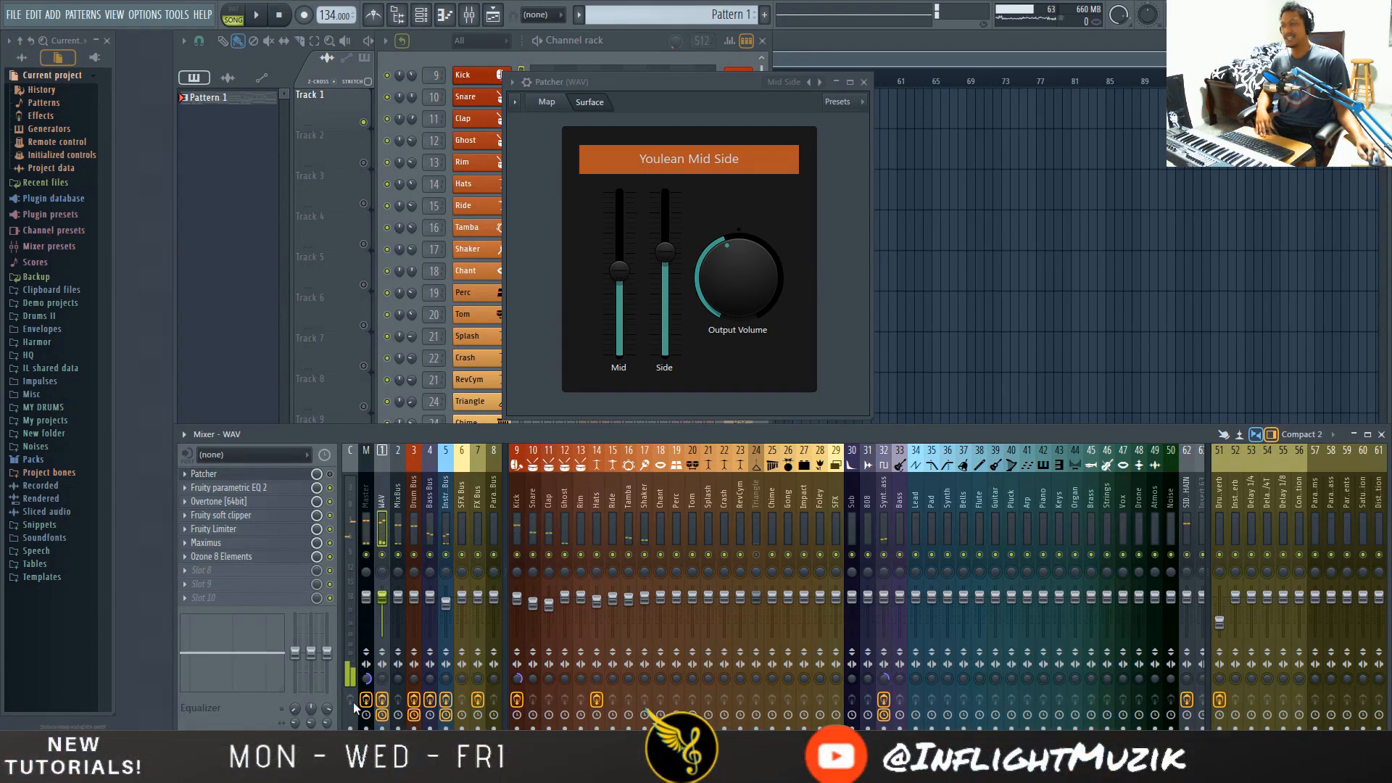
right_click(367, 679)
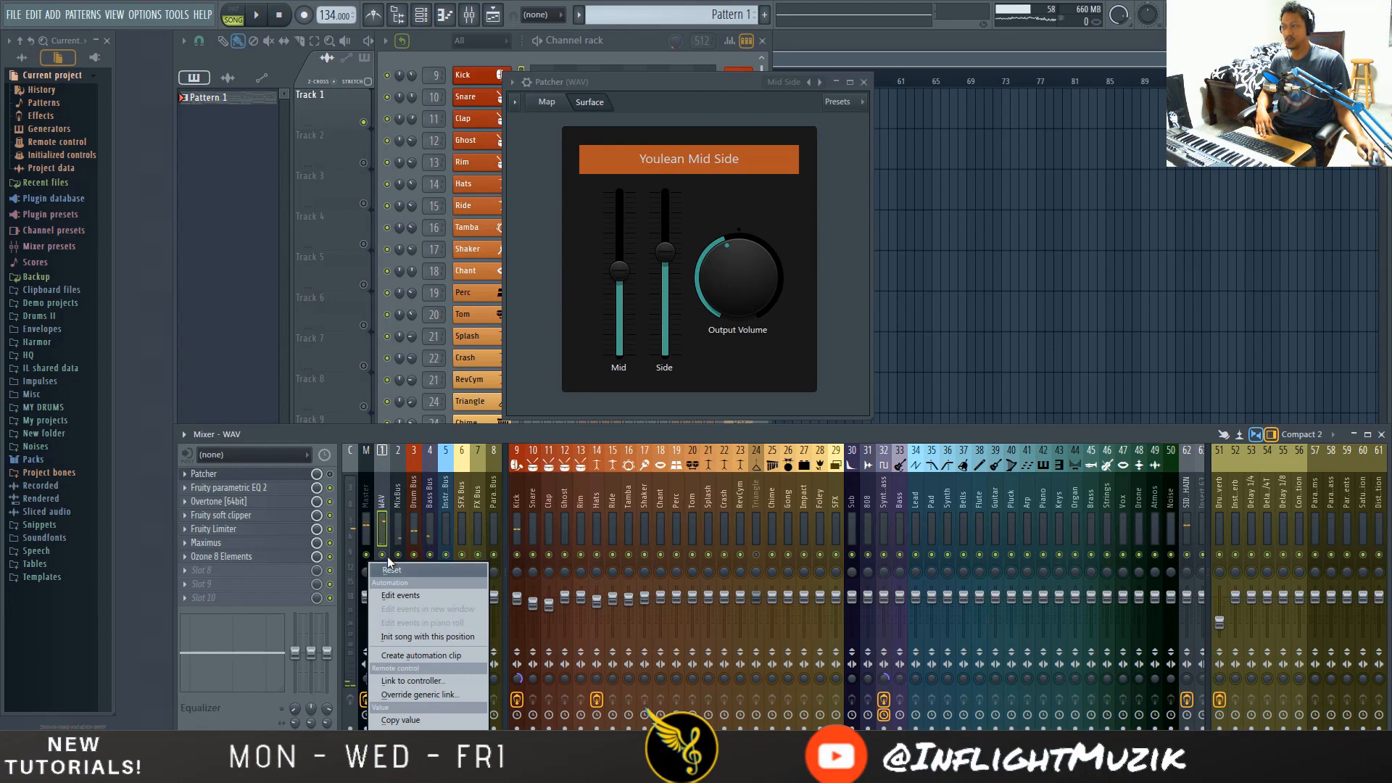
click(368, 537)
Open SPAN on the Master track and watch its Correlation Meter during playback with the WAV track's Patcher on and off.
click(366, 500)
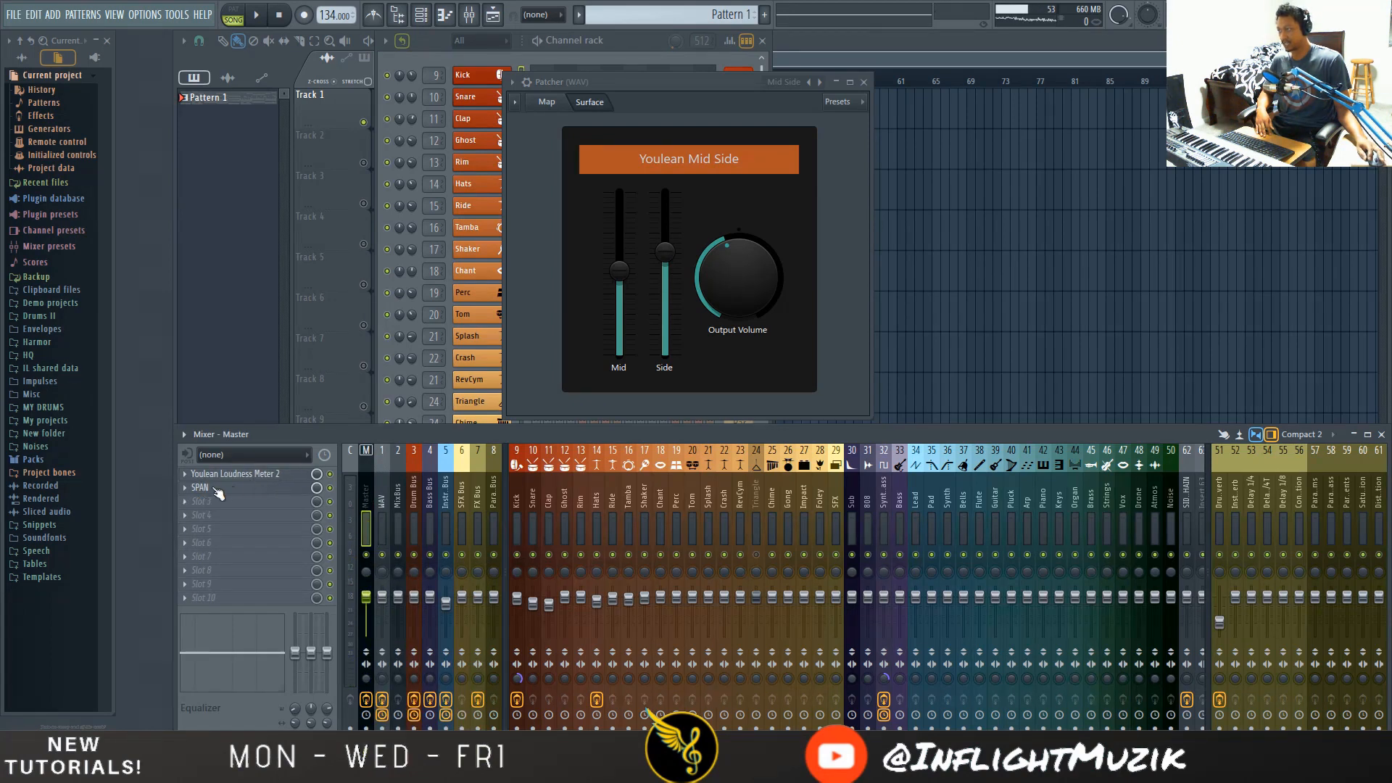
click(210, 488)
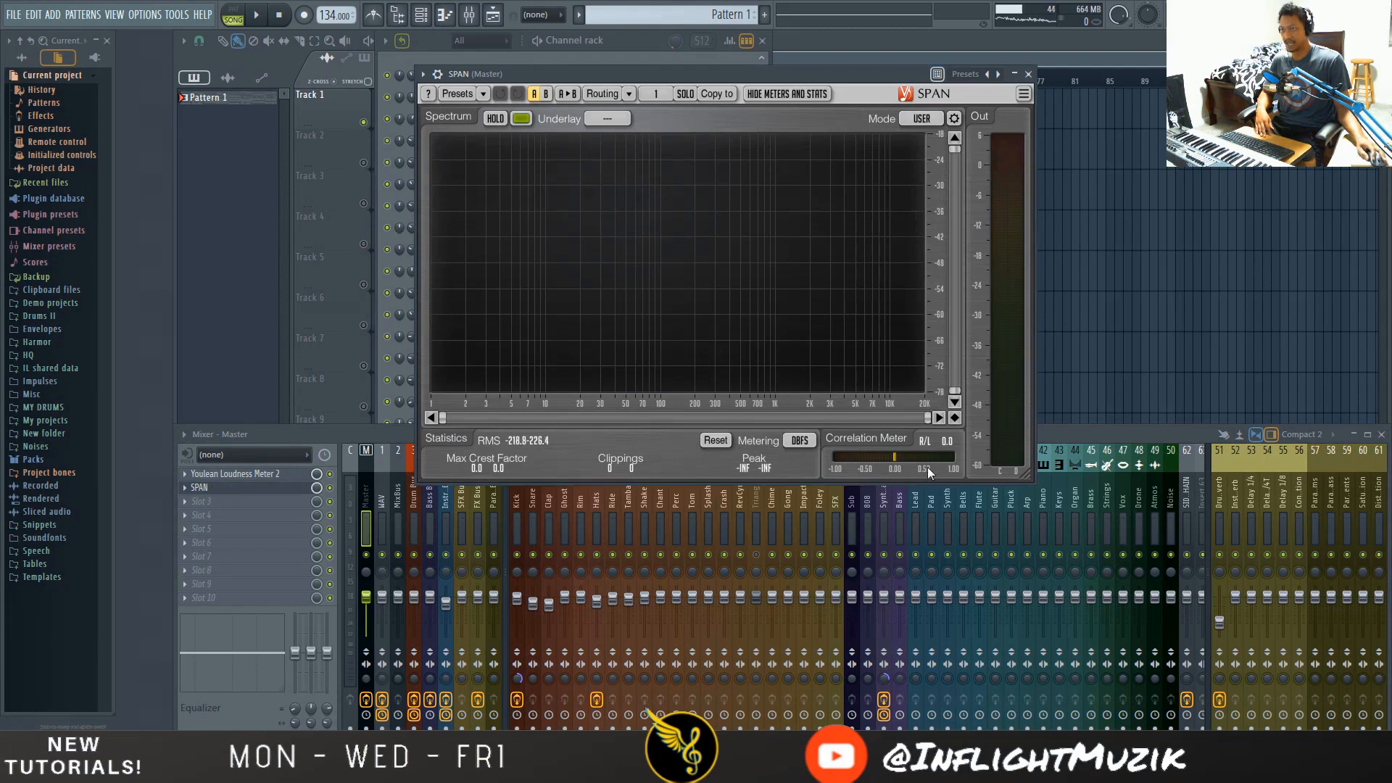
key(space)
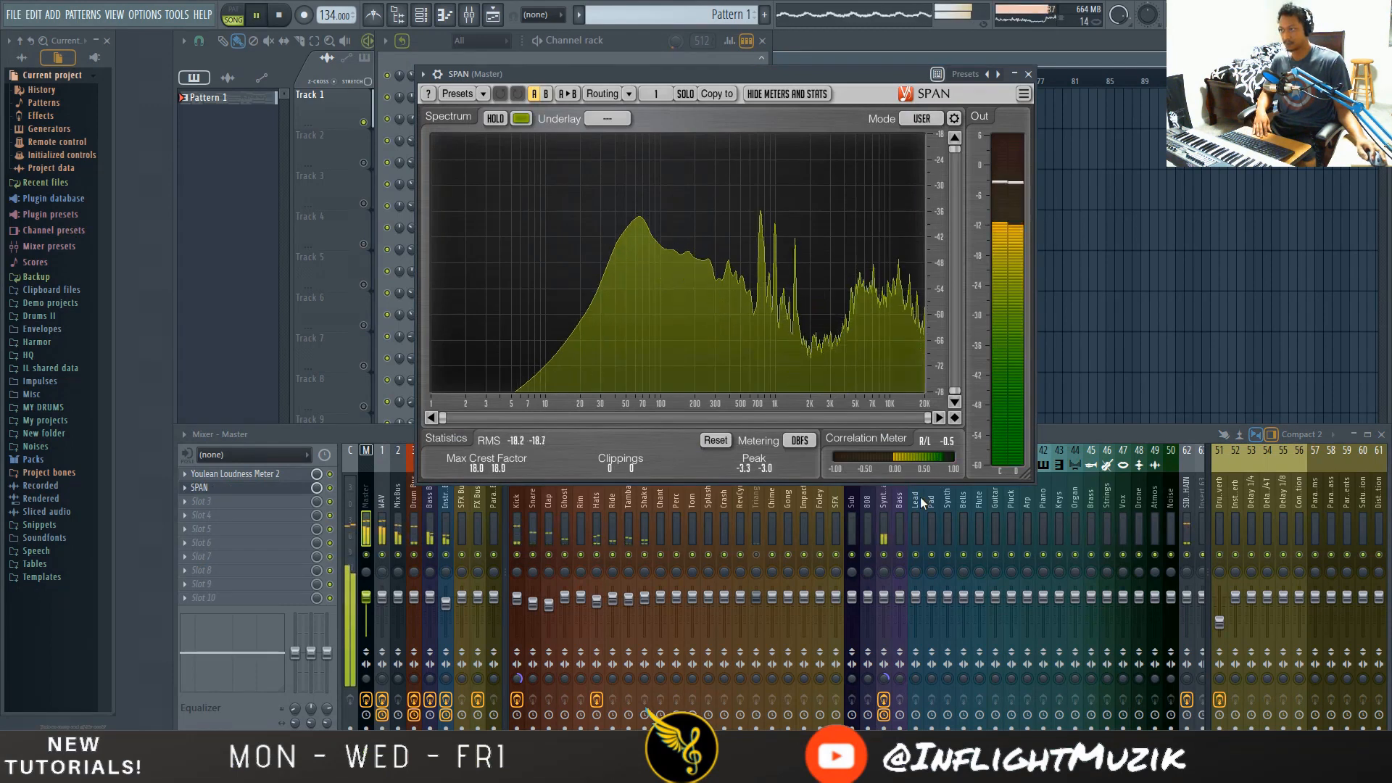
click(387, 495)
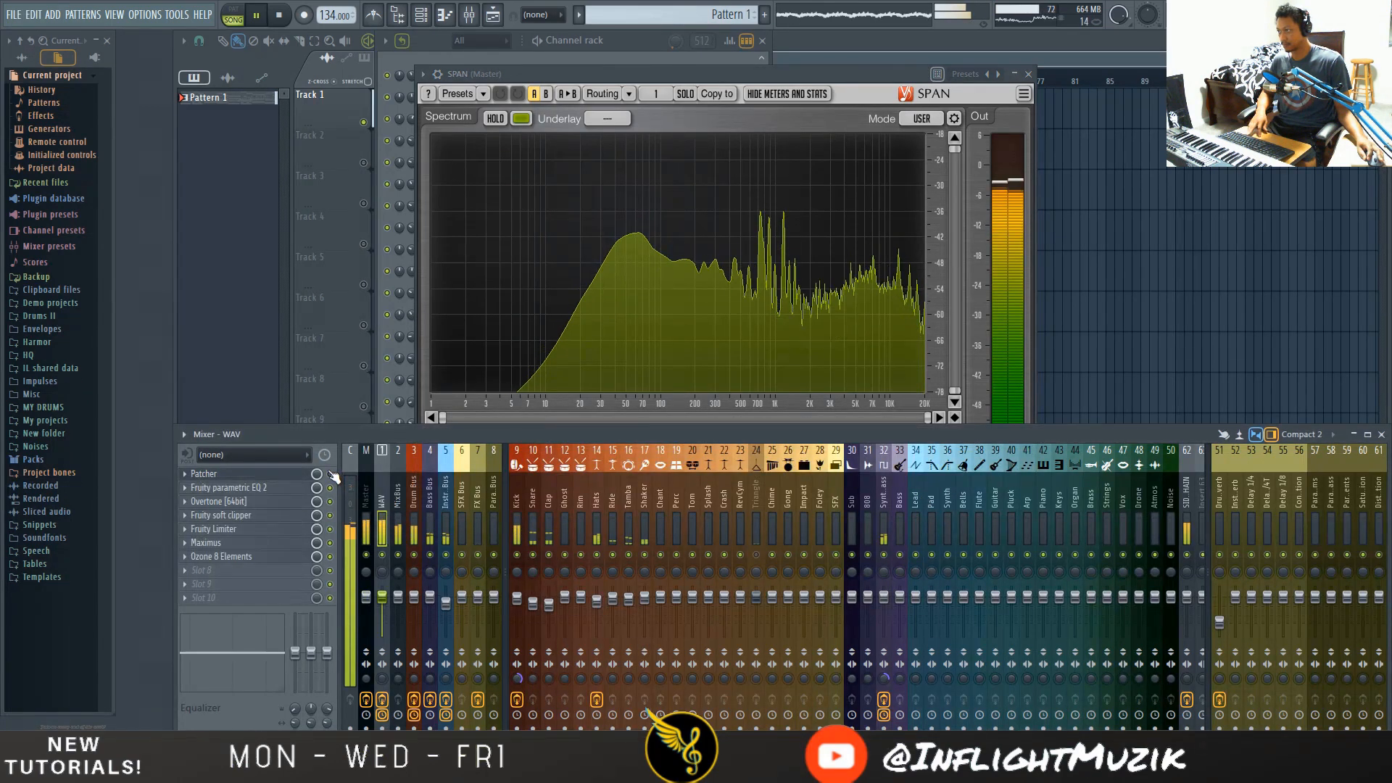
click(855, 81)
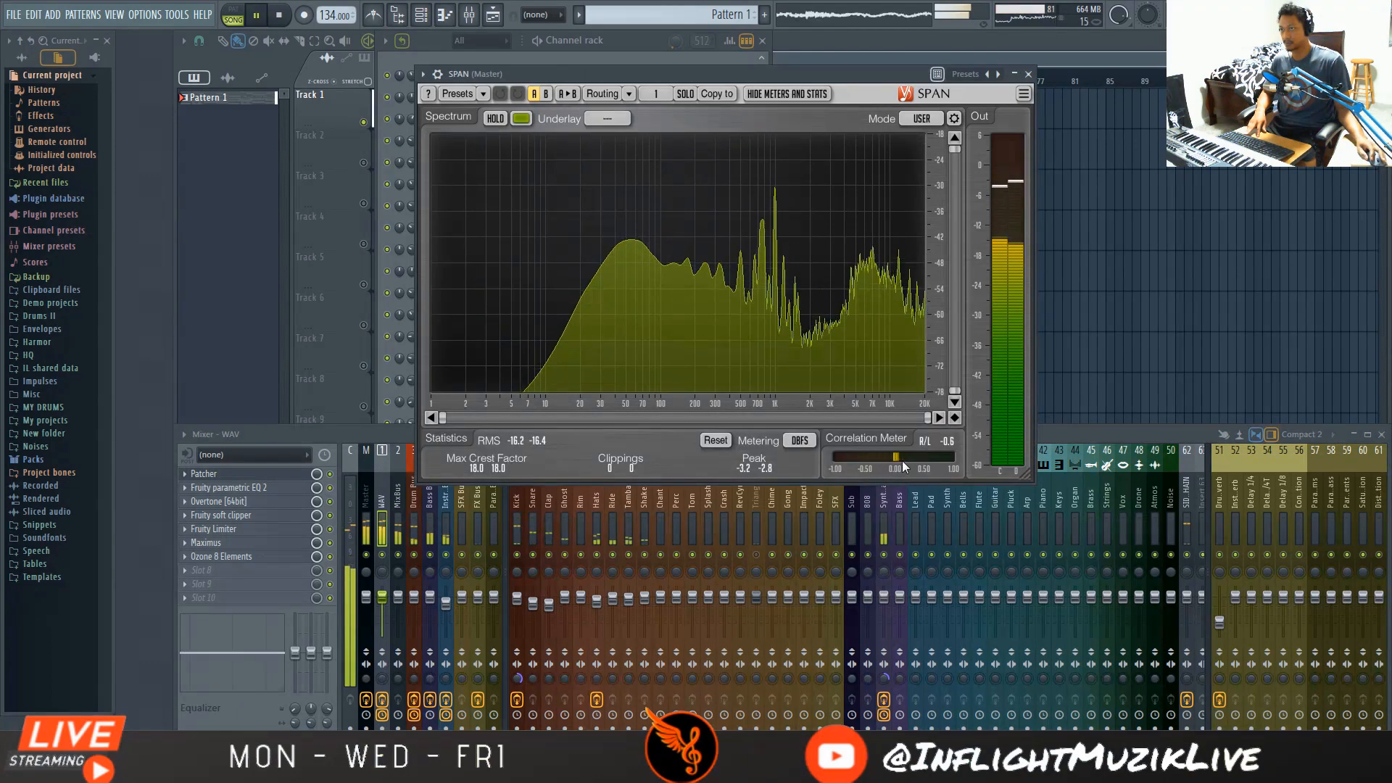
key(space)
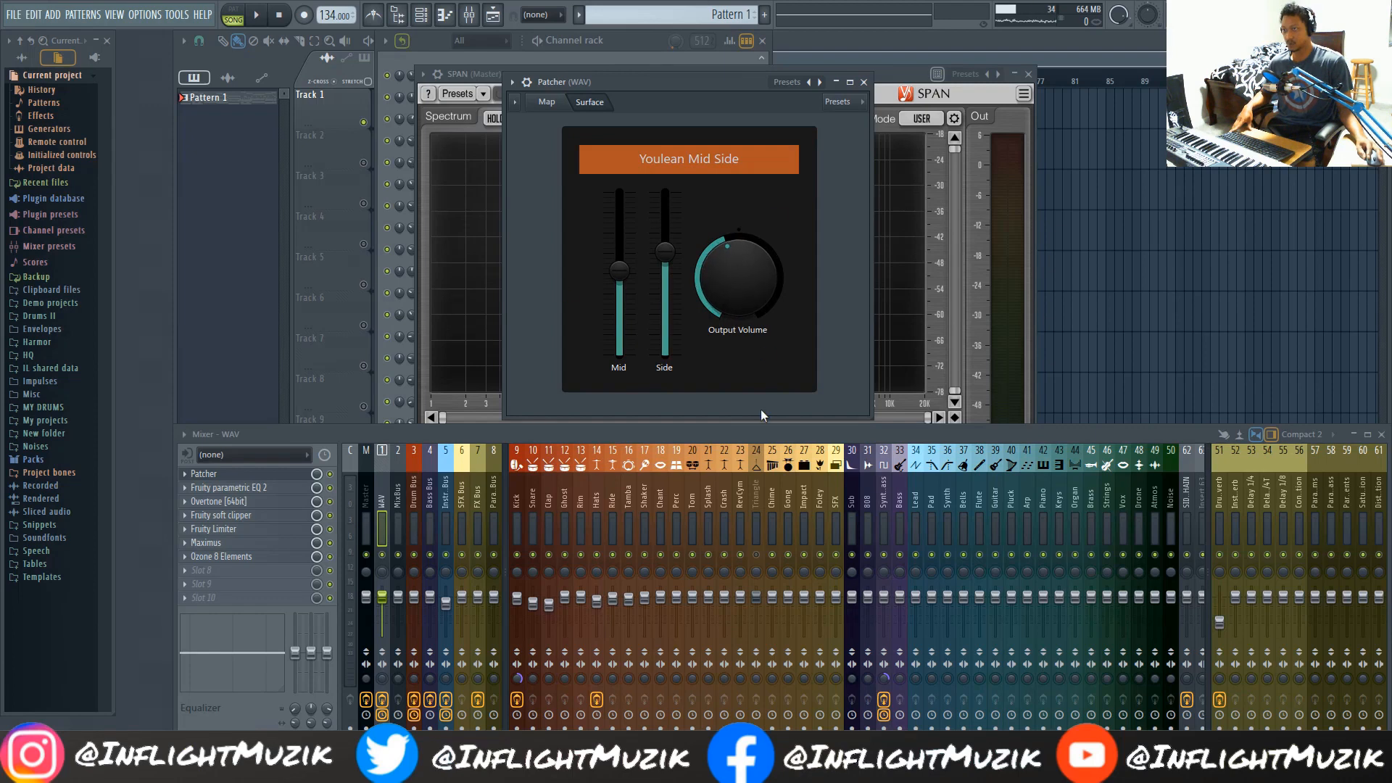
Copy the WAV track's Patcher settings to the Instrument Bus and check the playing beat in the Master's SPAN.
right_click(186, 481)
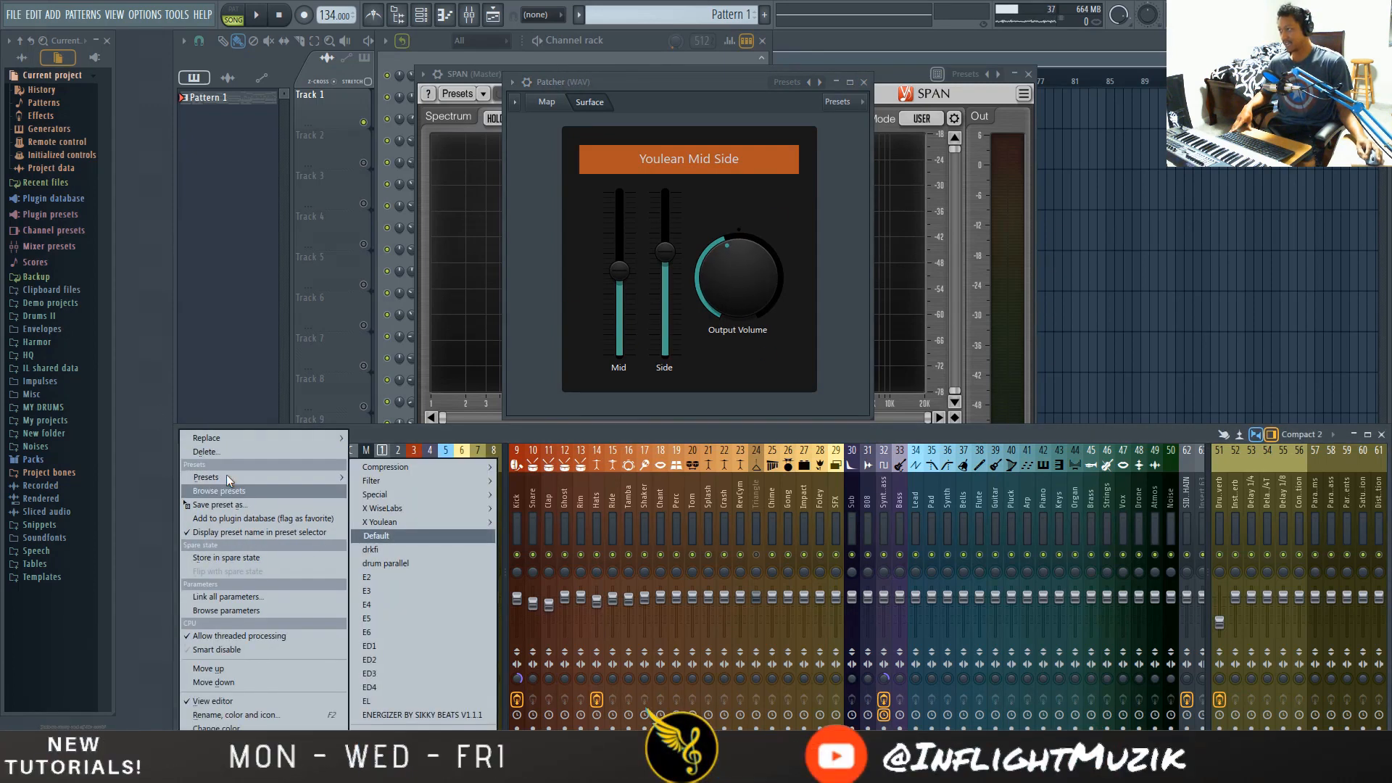
drag(219, 505, 446, 502)
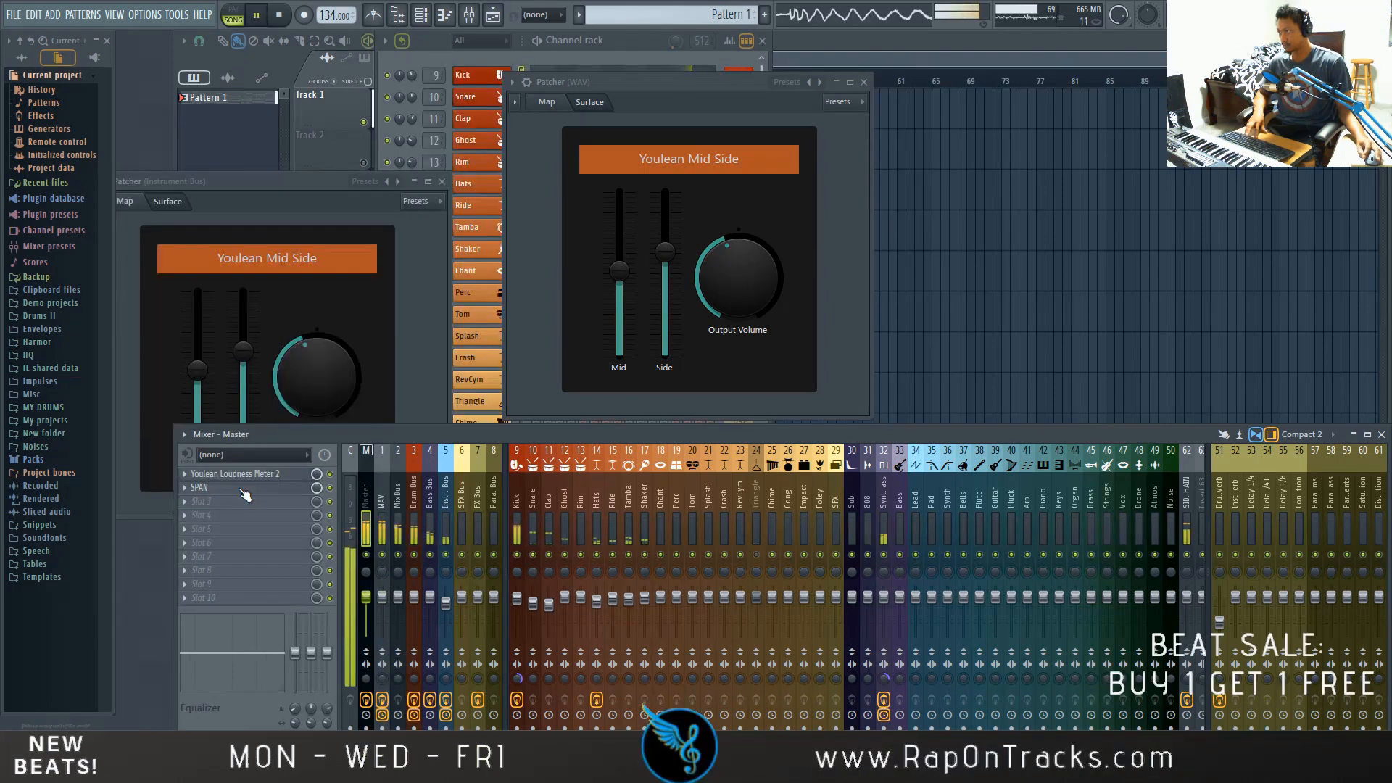
click(245, 490)
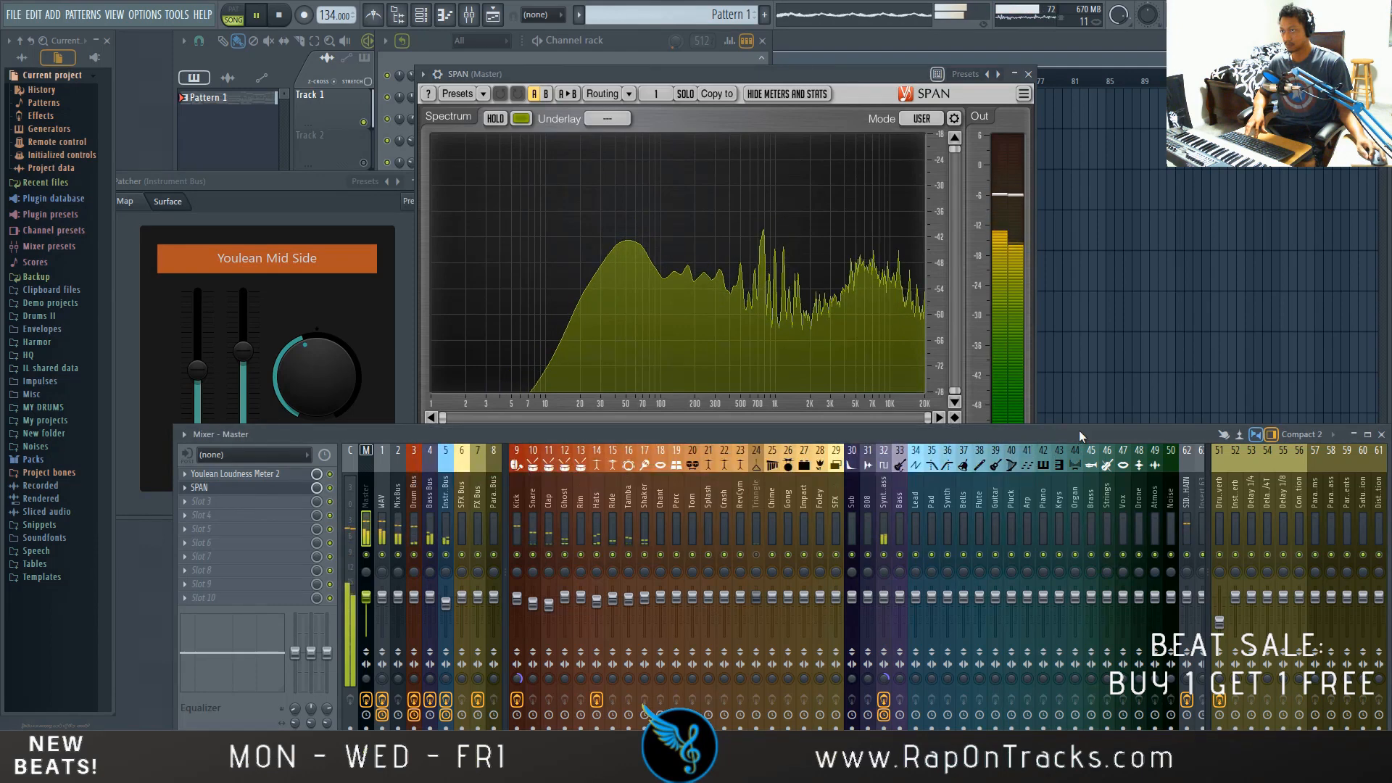
click(1078, 433)
key(space)
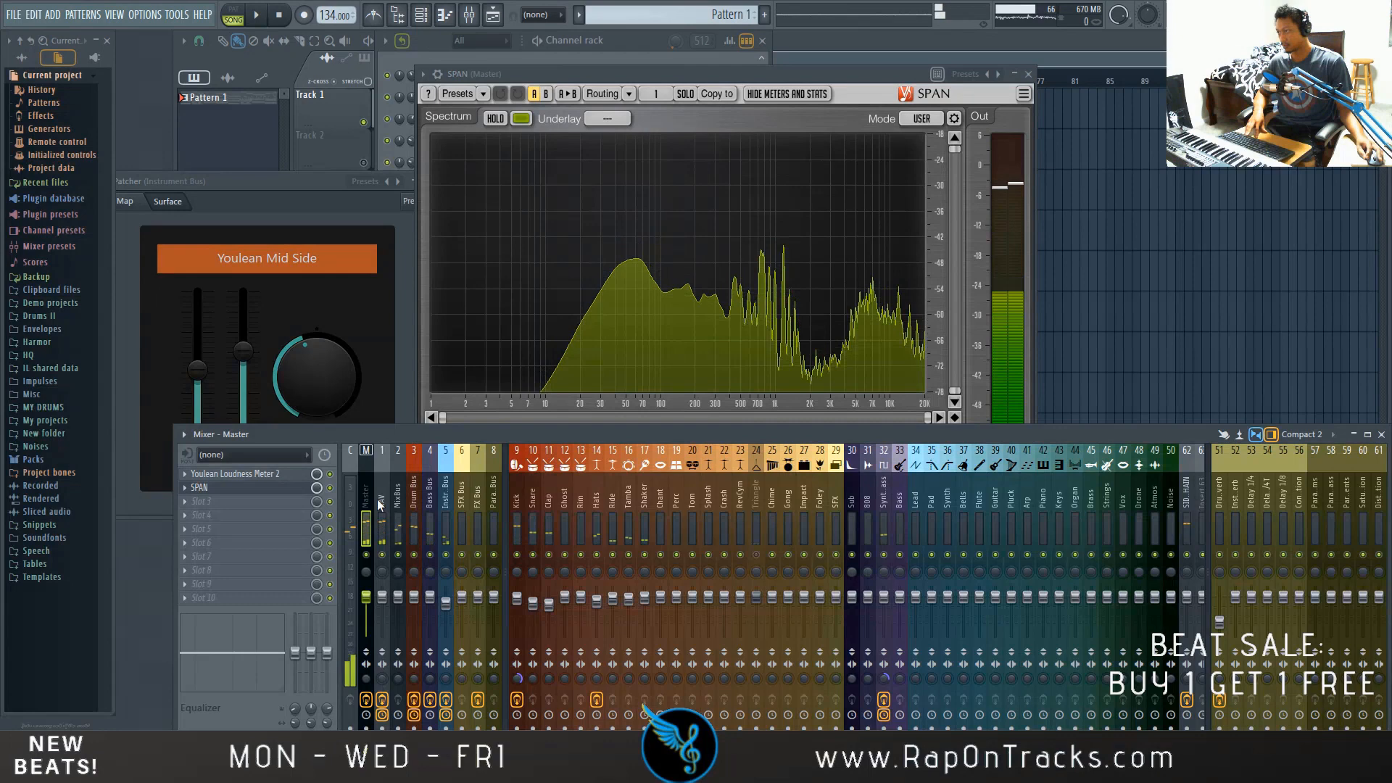
Bring the Instrument Bus's Patcher to the front, load its Default preset, and reposition the window.
click(446, 507)
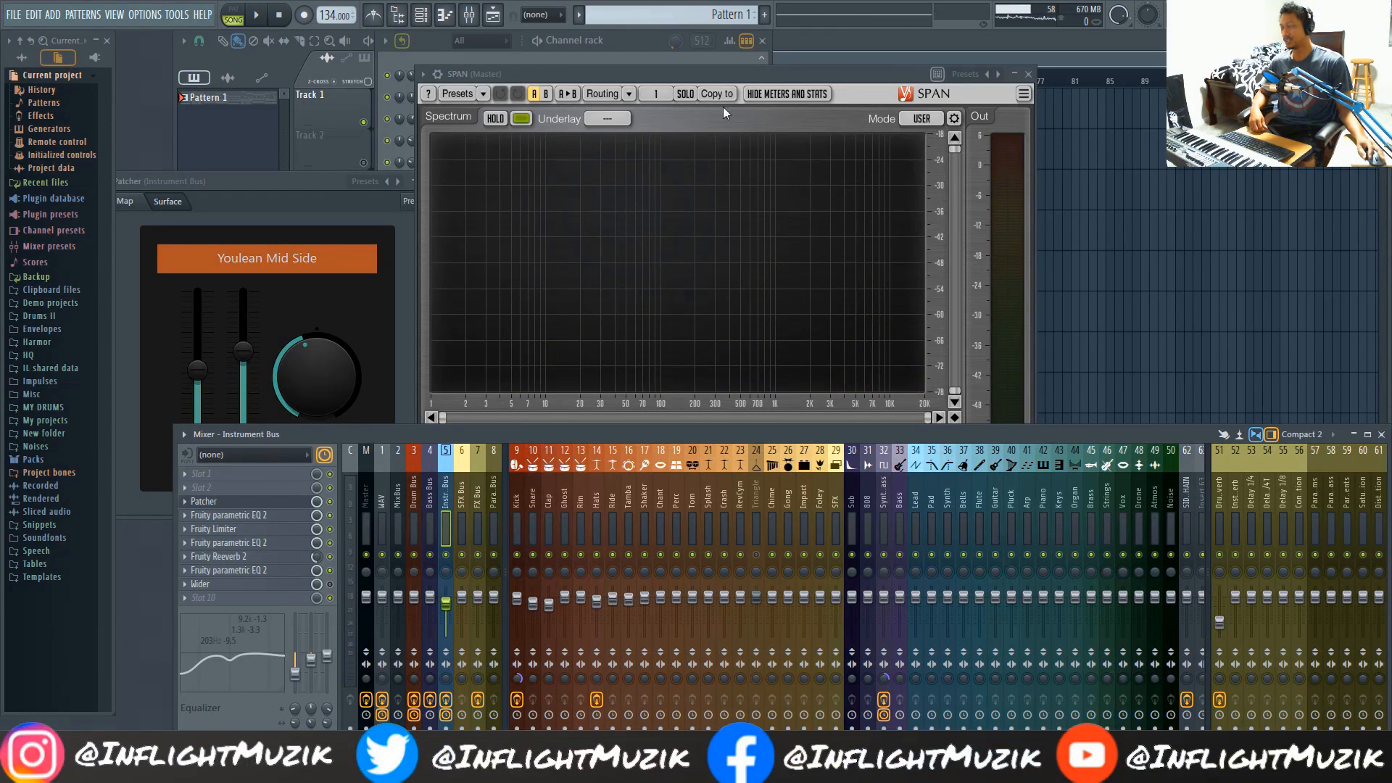
click(842, 77)
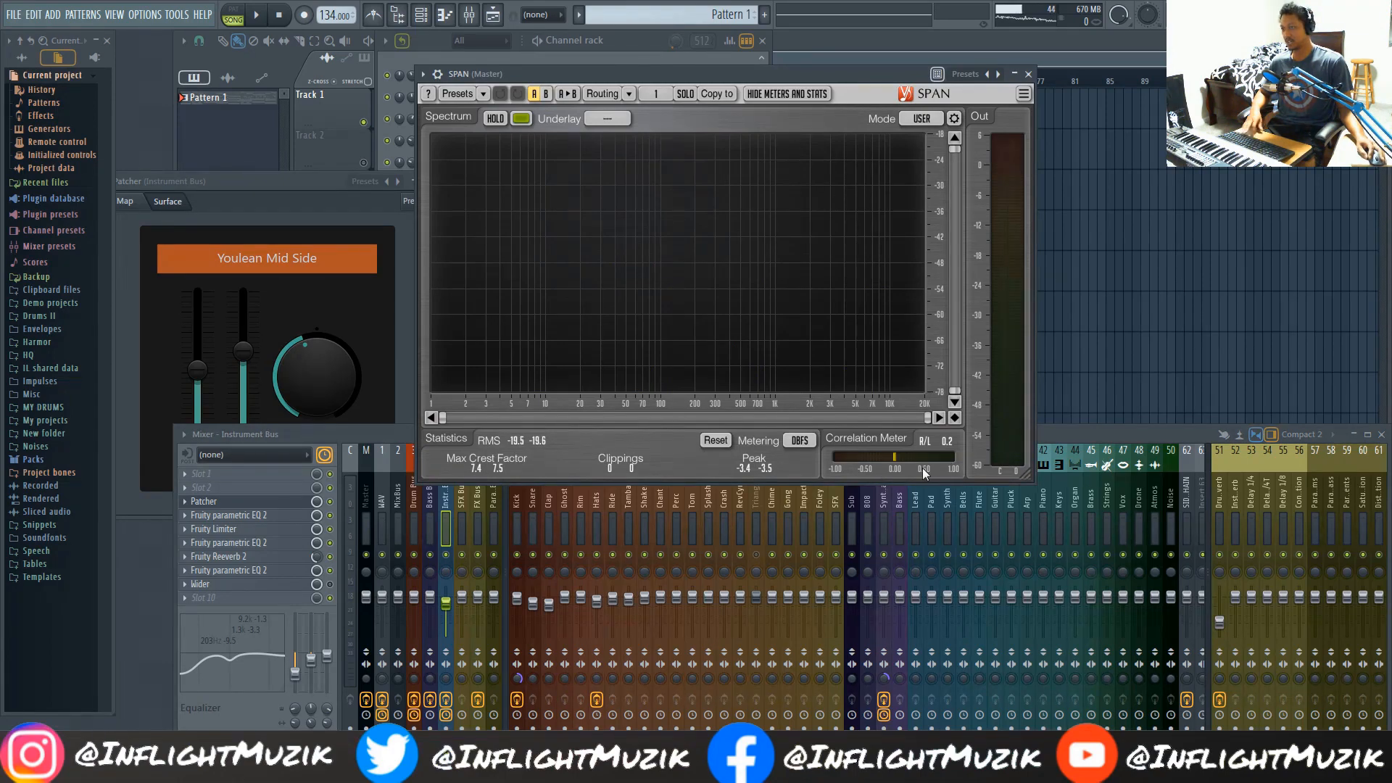
click(262, 521)
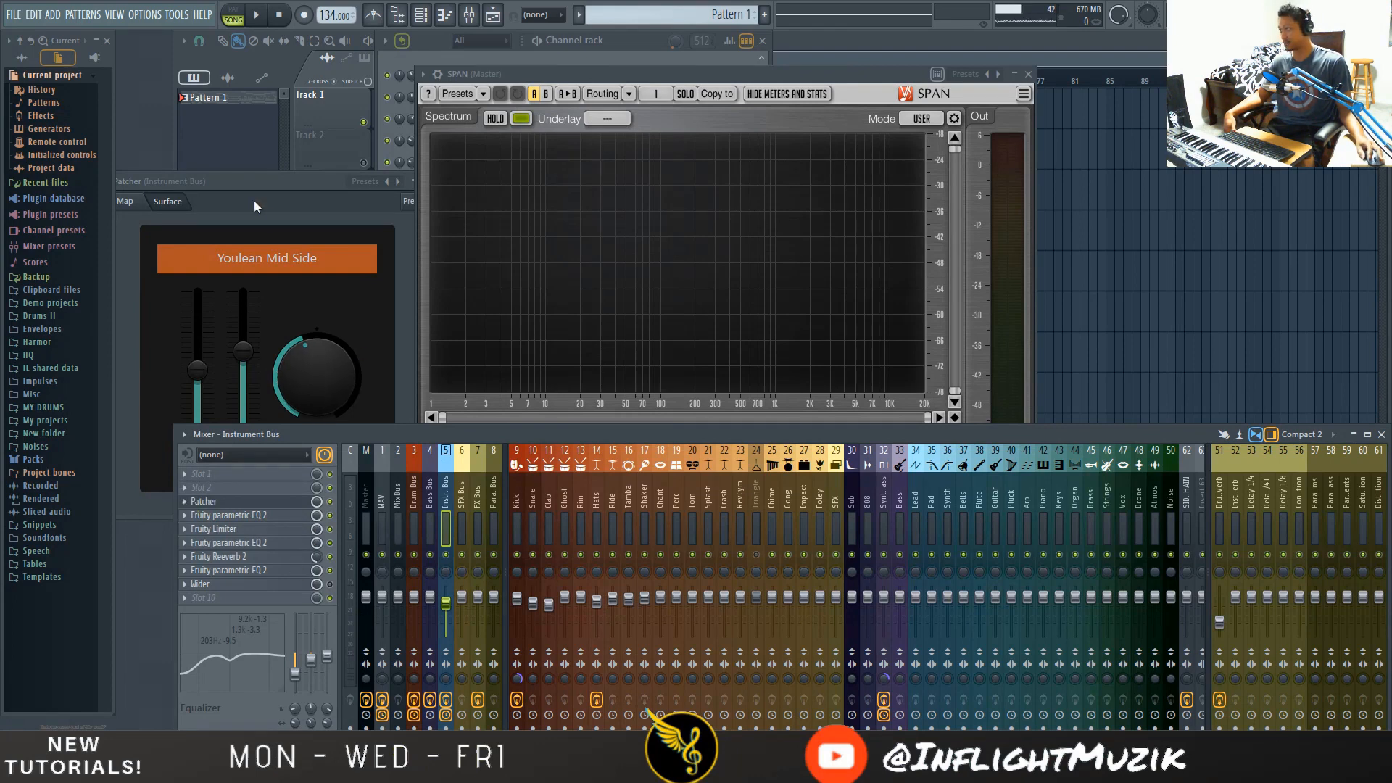
drag(240, 181, 683, 162)
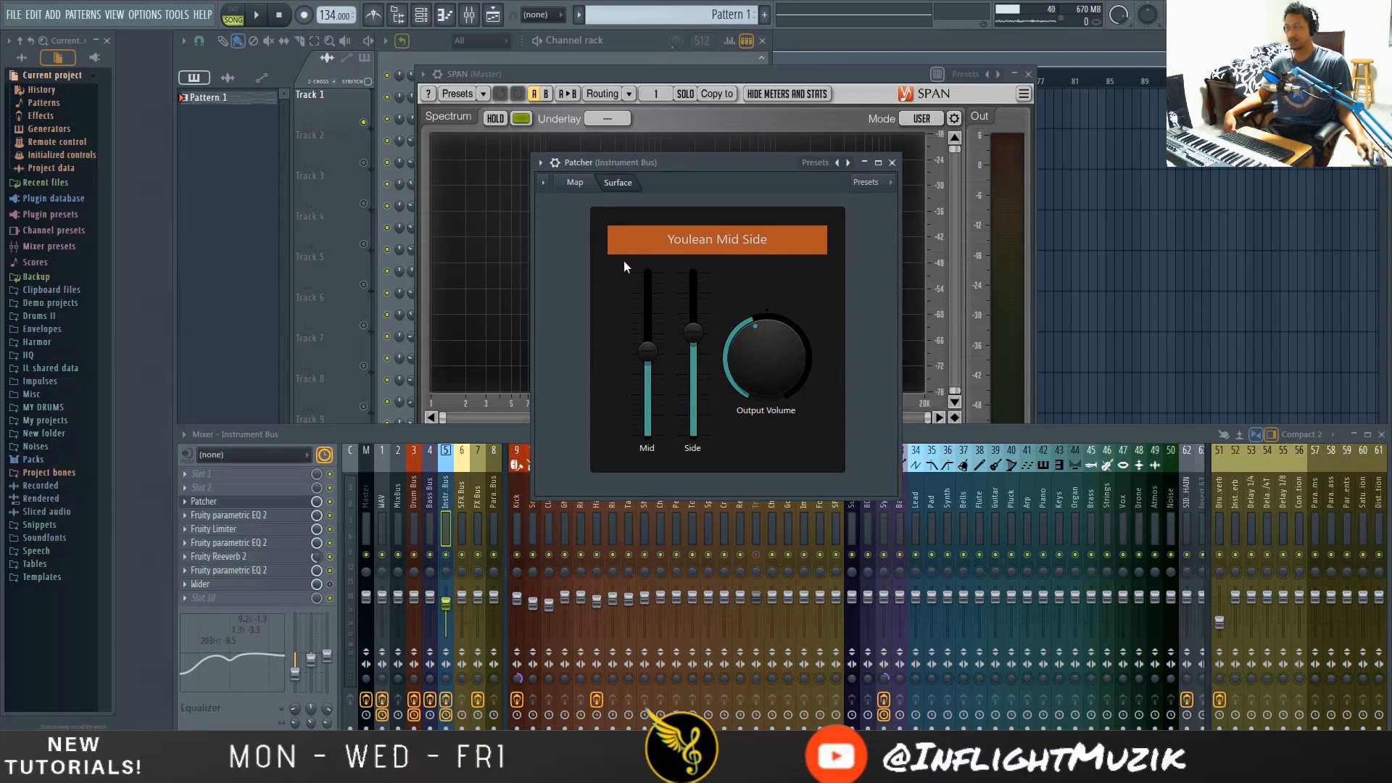
click(545, 187)
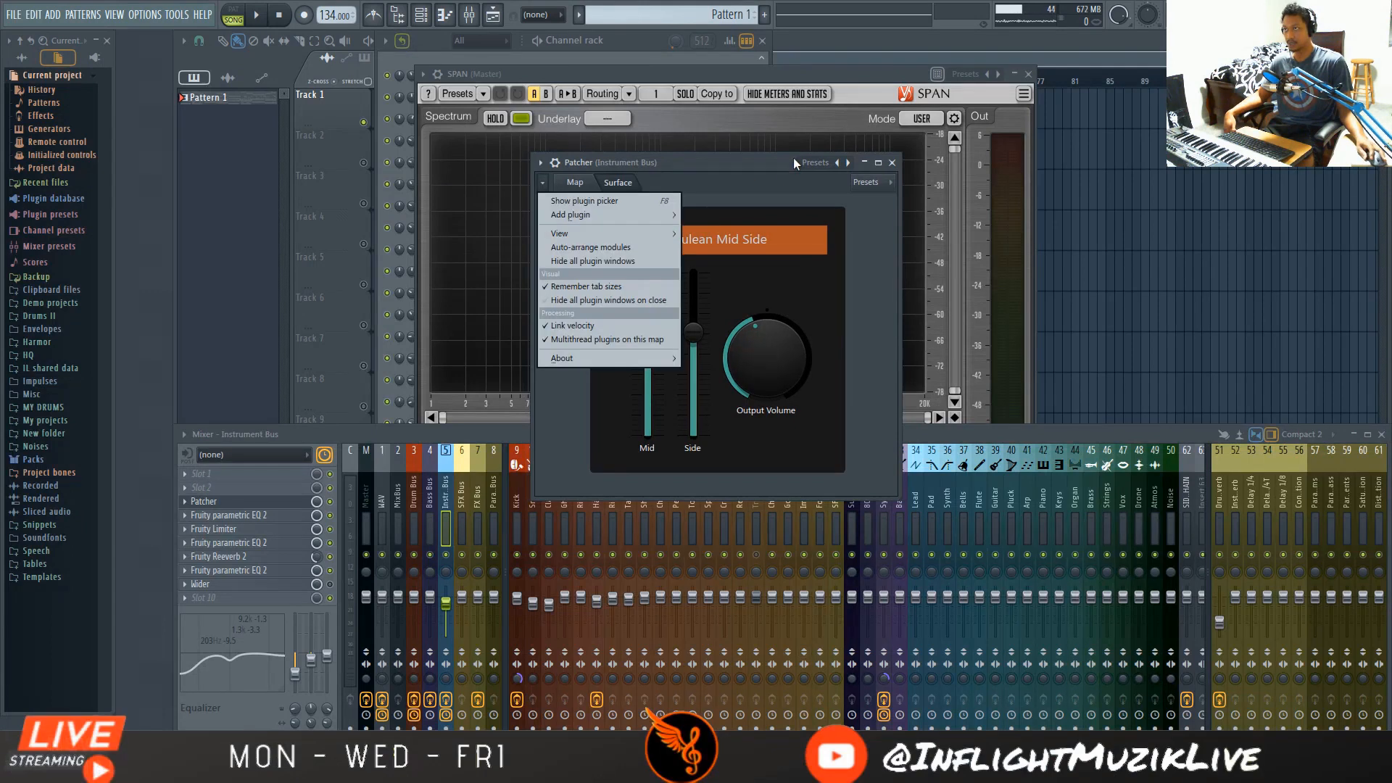
click(806, 161)
click(849, 242)
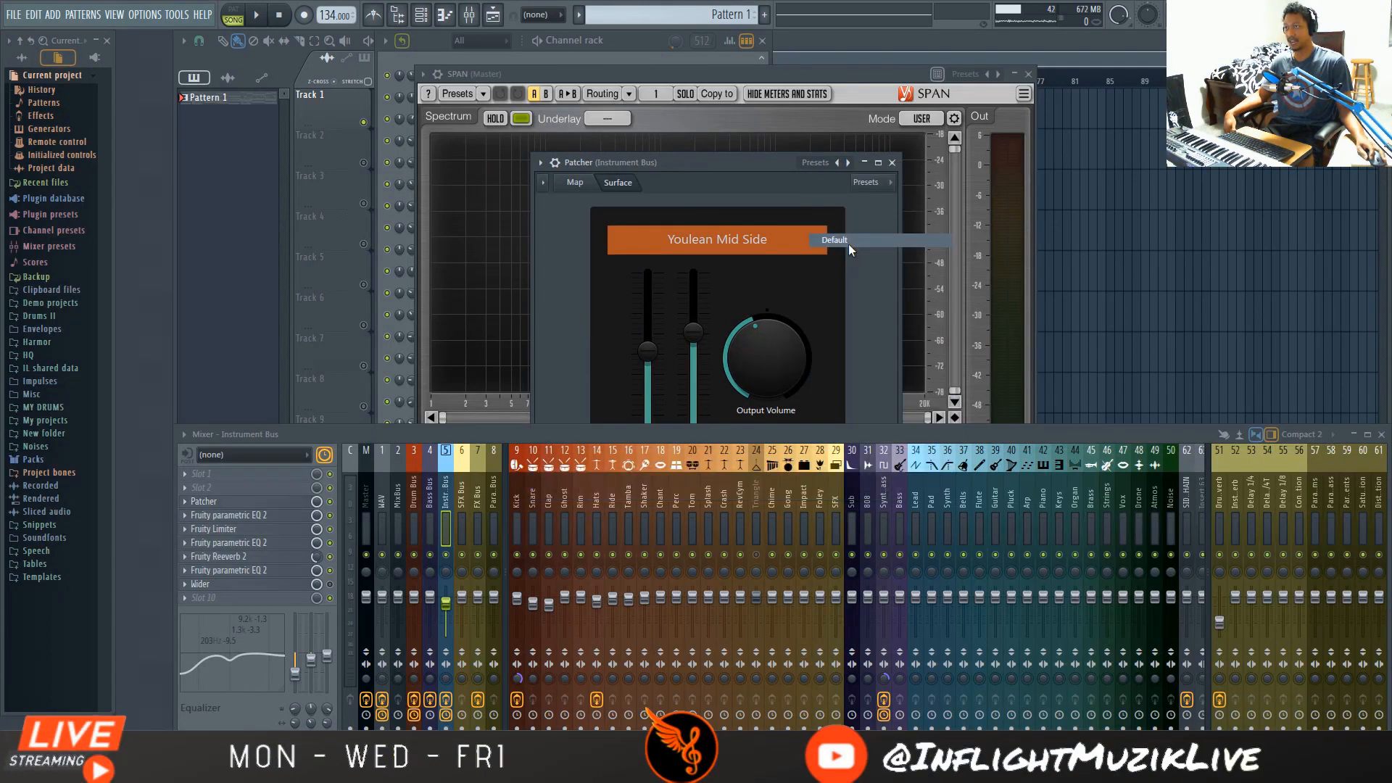
drag(803, 159, 720, 131)
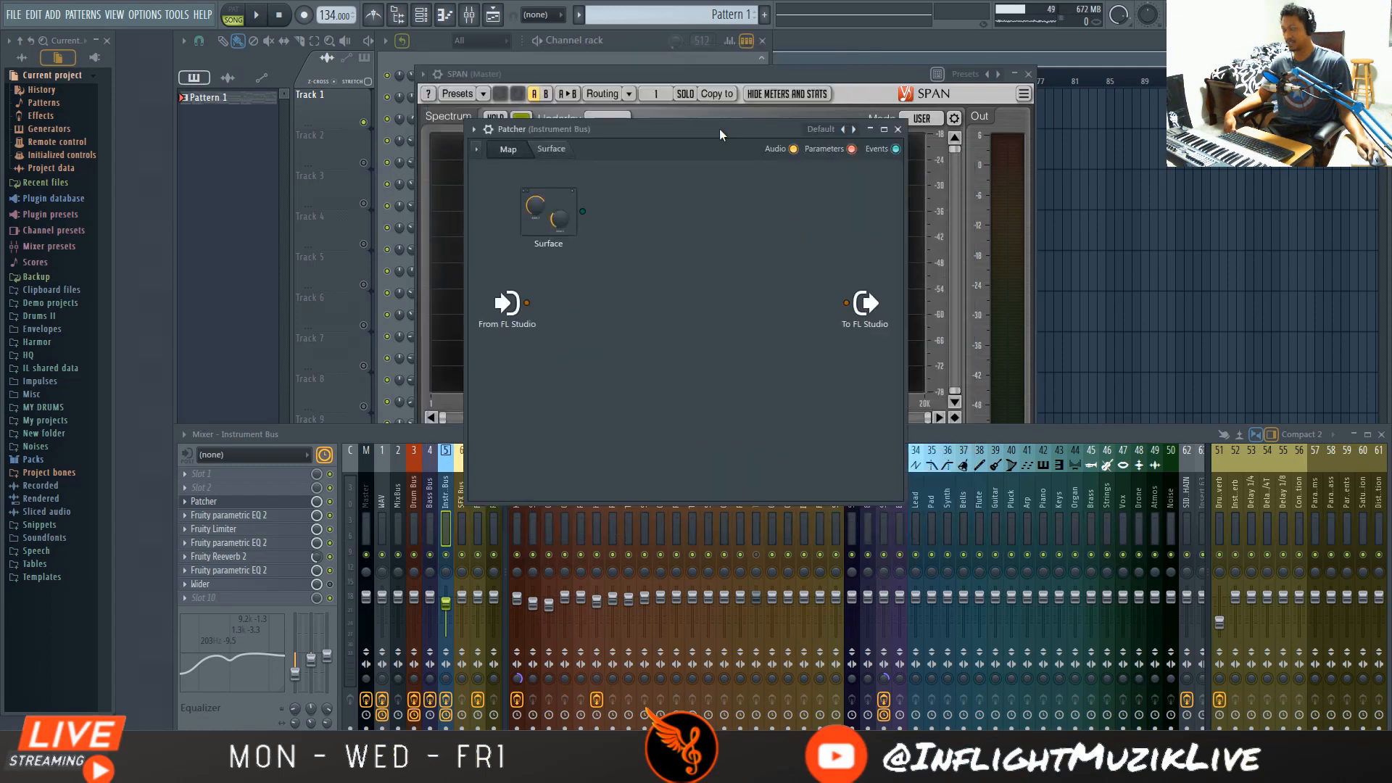
Open Overtone on the WAV track to review its mid/side EQ layout, and close it.
click(382, 497)
click(217, 501)
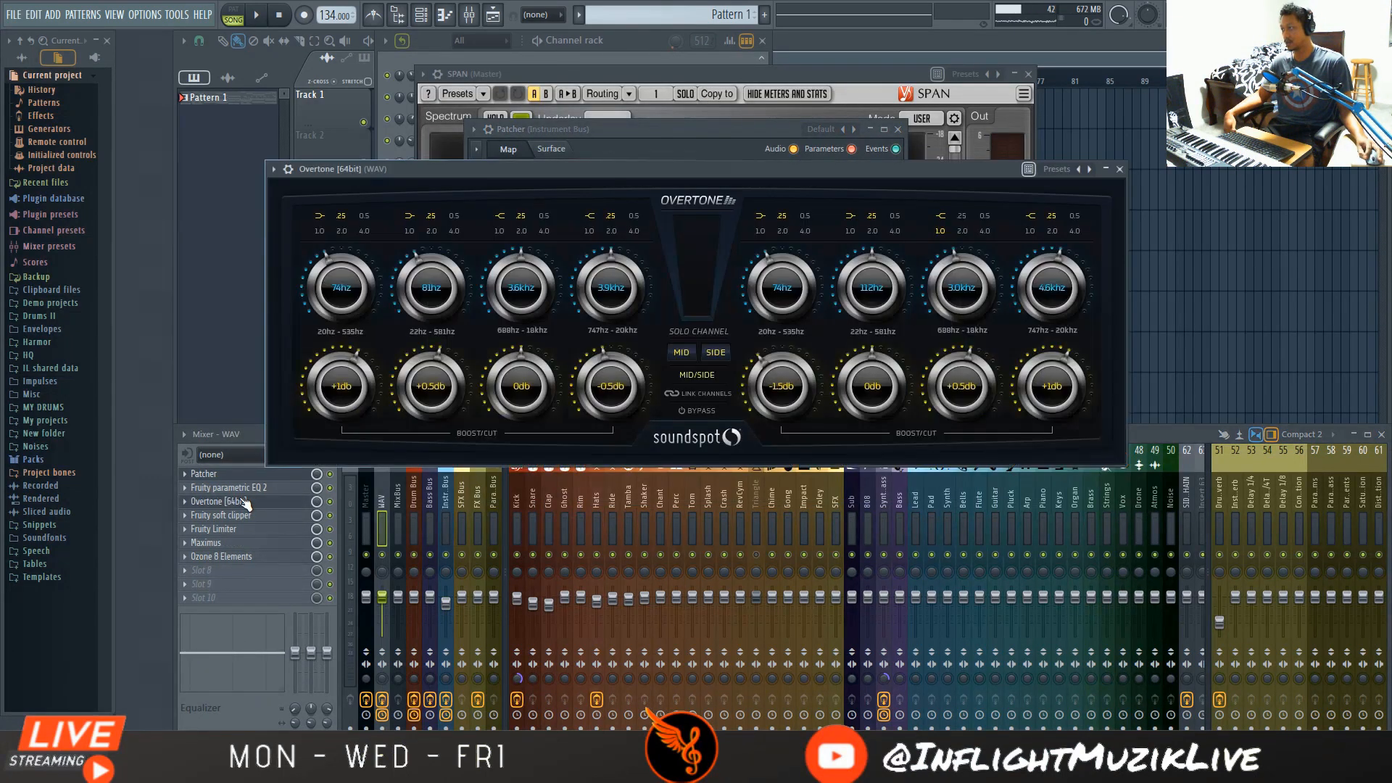
click(219, 560)
key(Escape)
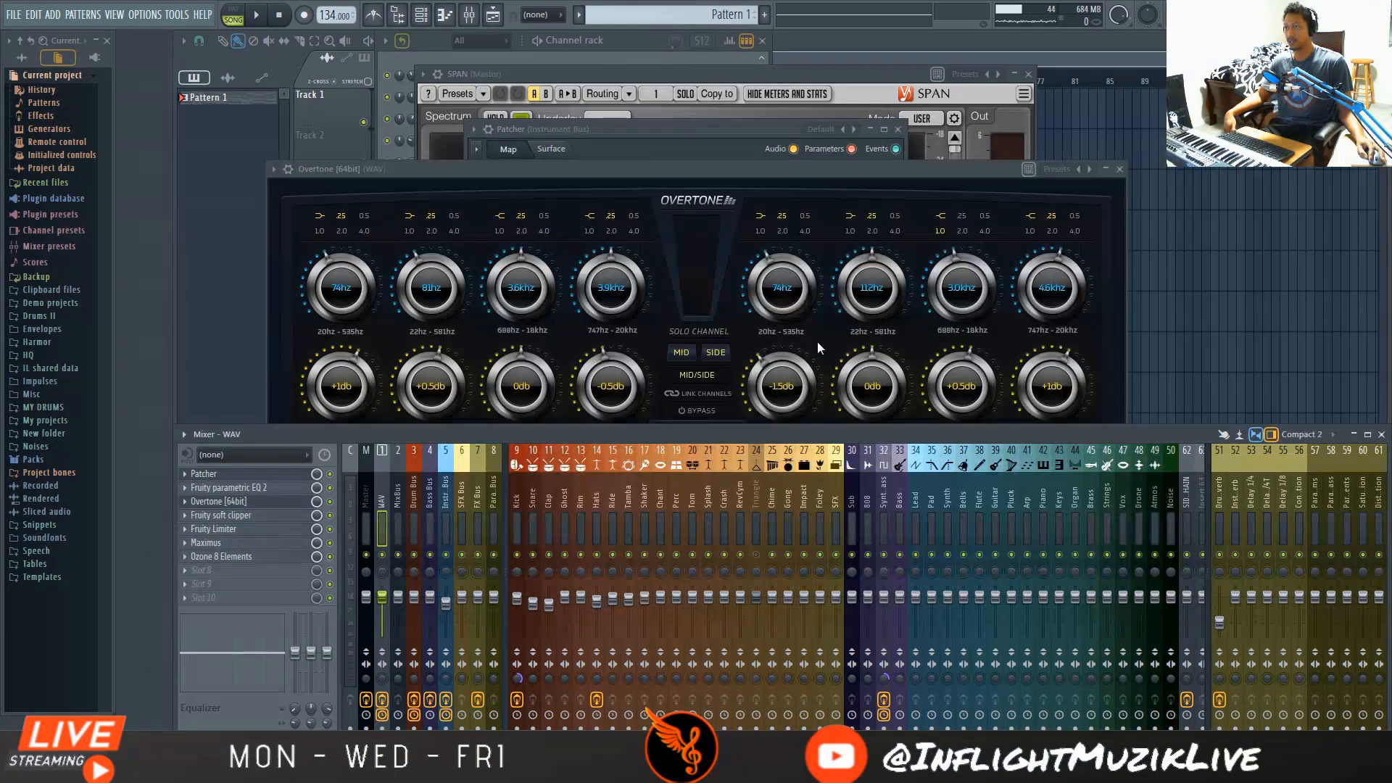
drag(735, 175, 743, 120)
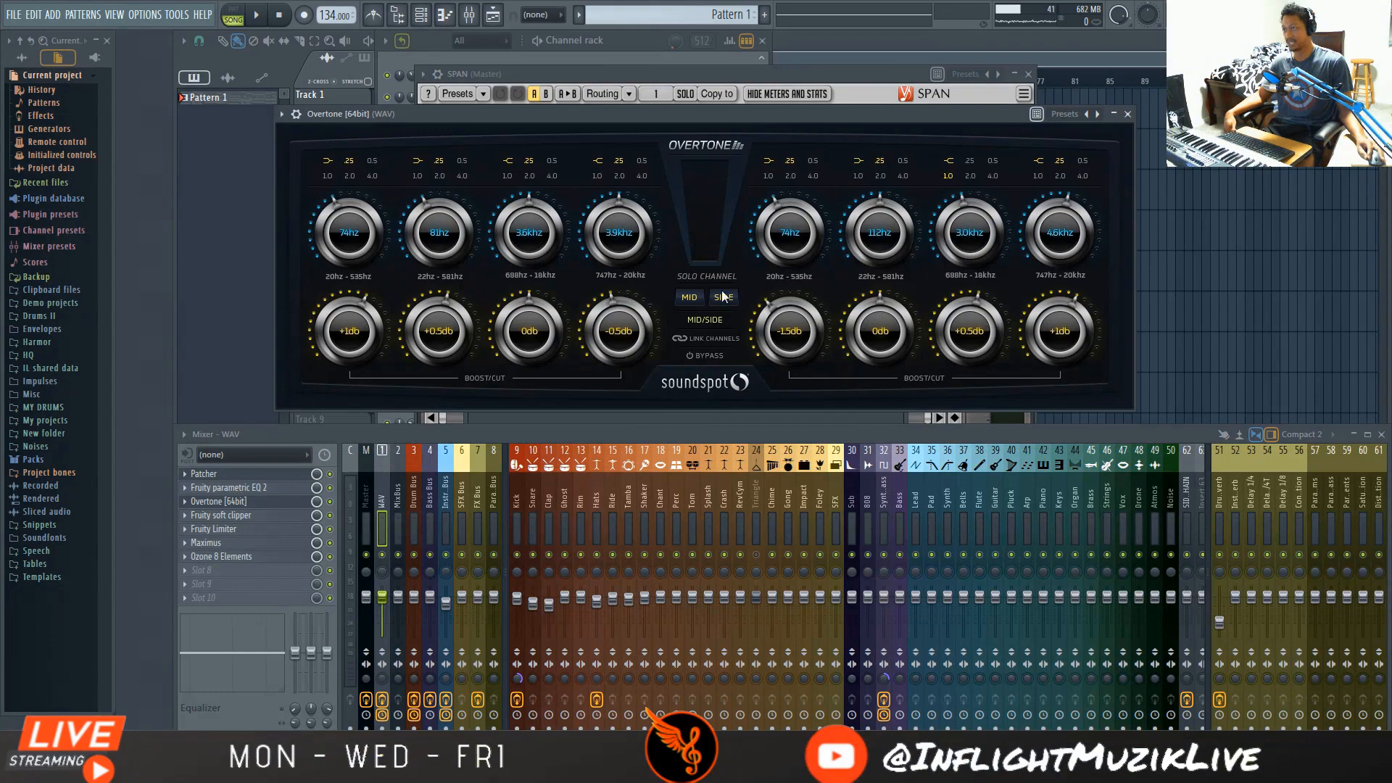
click(1129, 115)
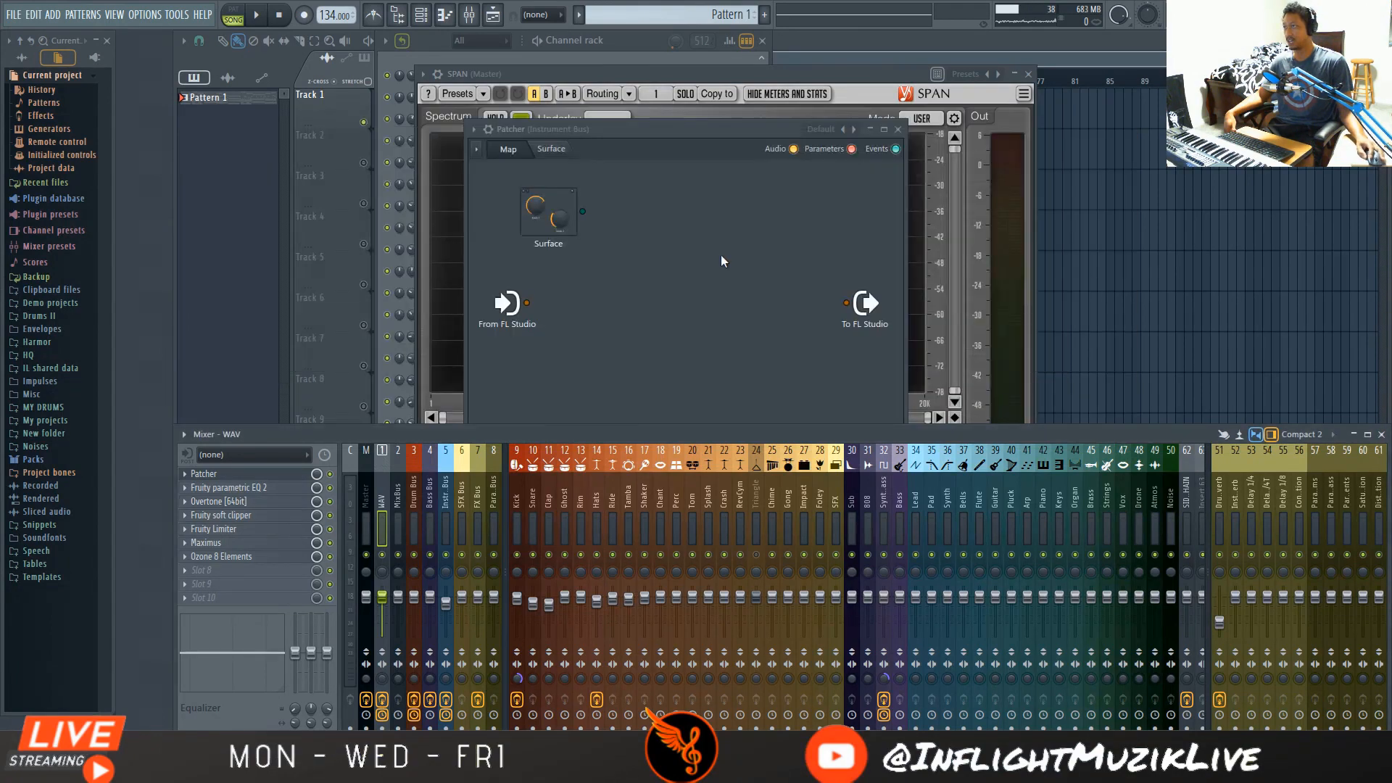
Add the MSED plugin to the audio path of the Instrument Bus's Patcher map.
right_click(580, 303)
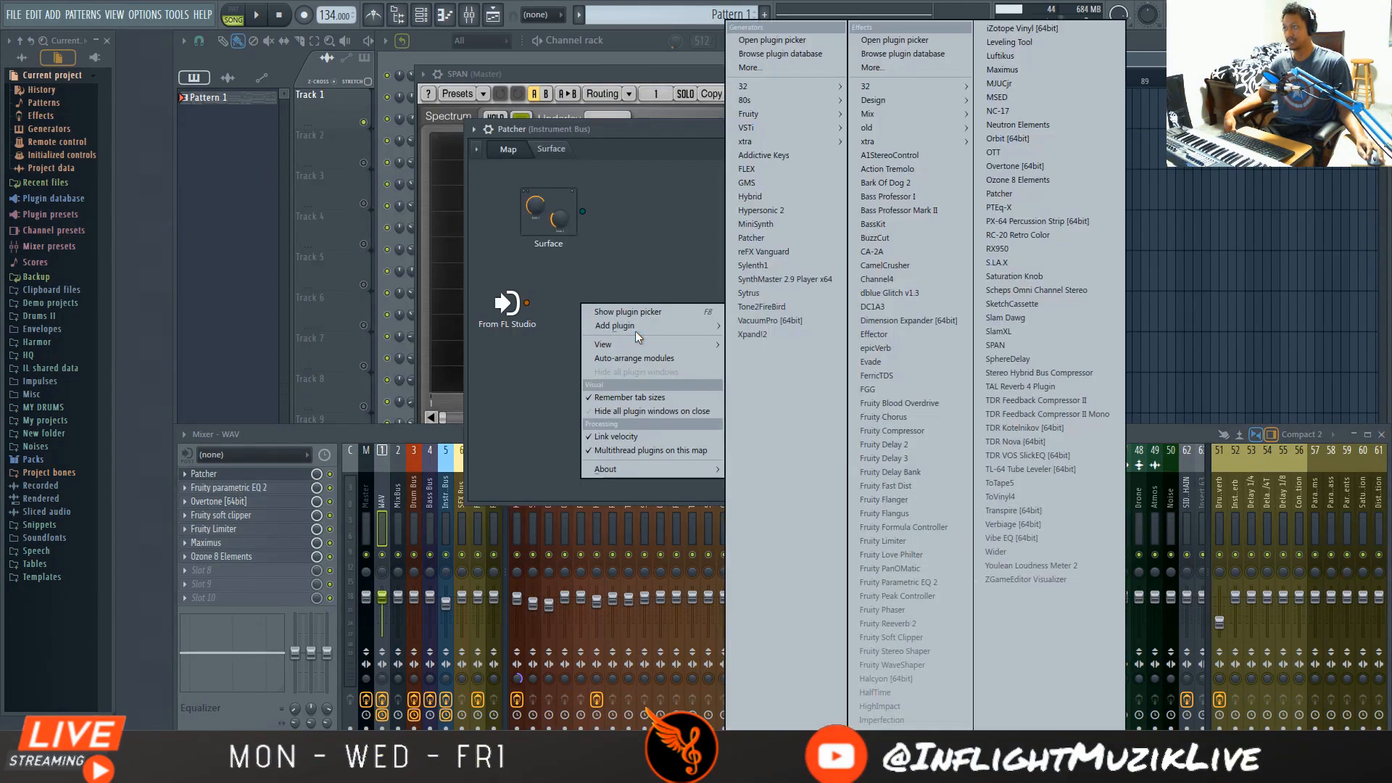
mouse_move(633, 326)
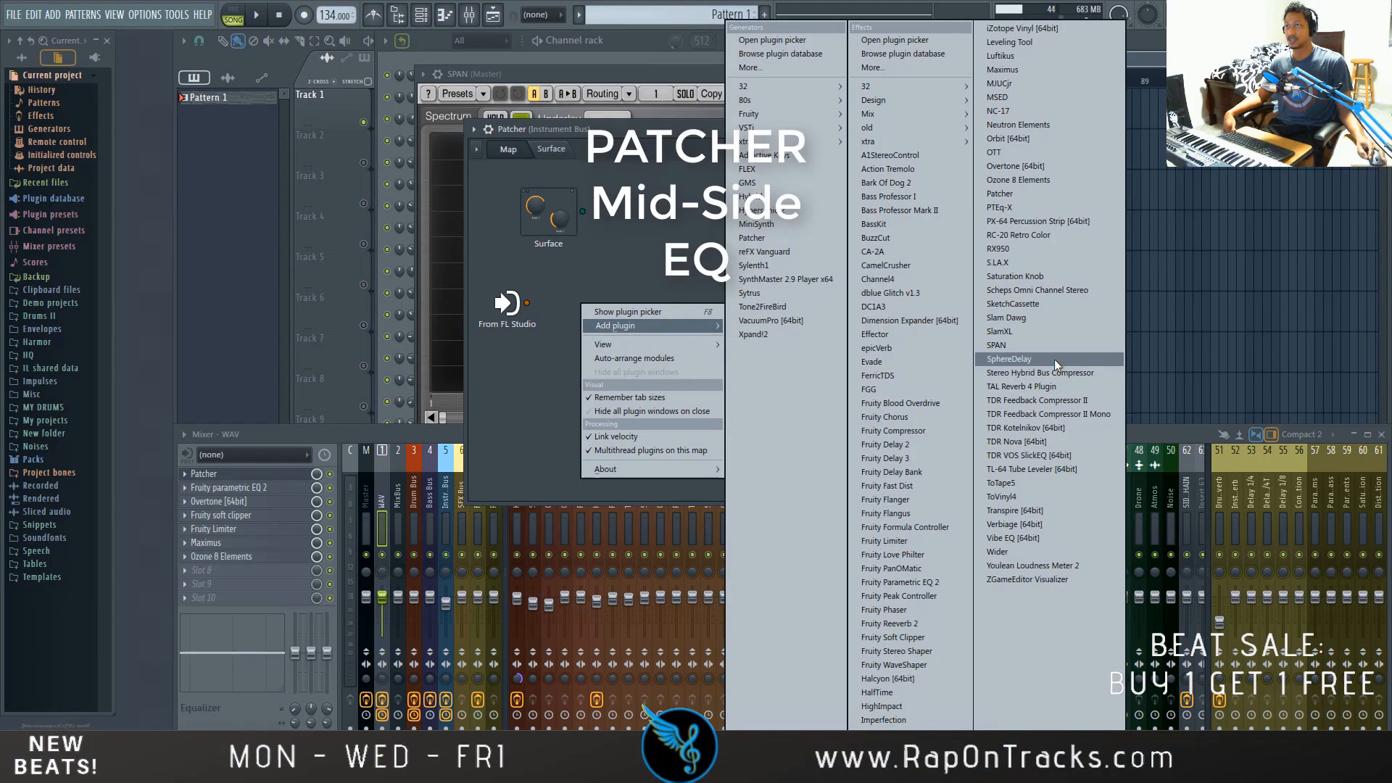
click(1003, 98)
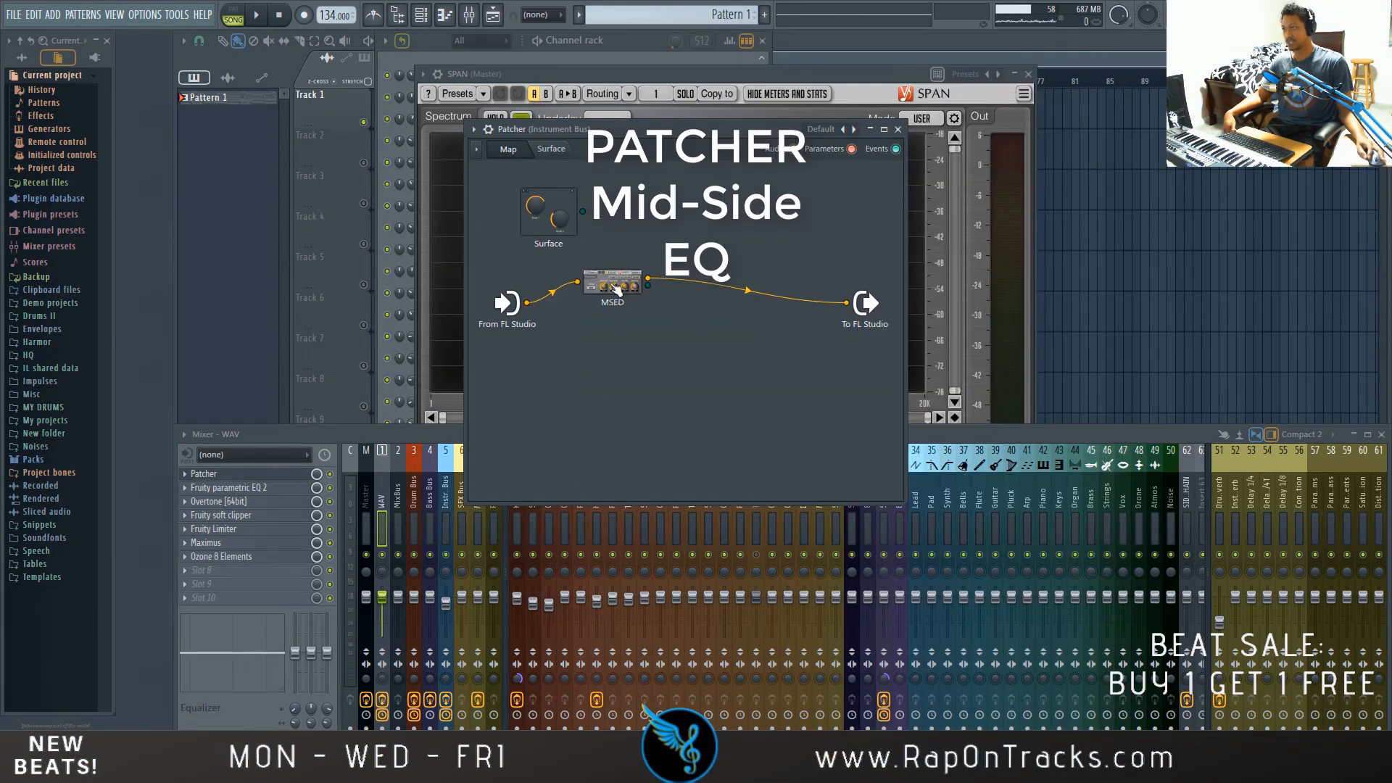
Add a second MSED to the Patcher map and feed it from the From FL Studio input.
right_click(591, 372)
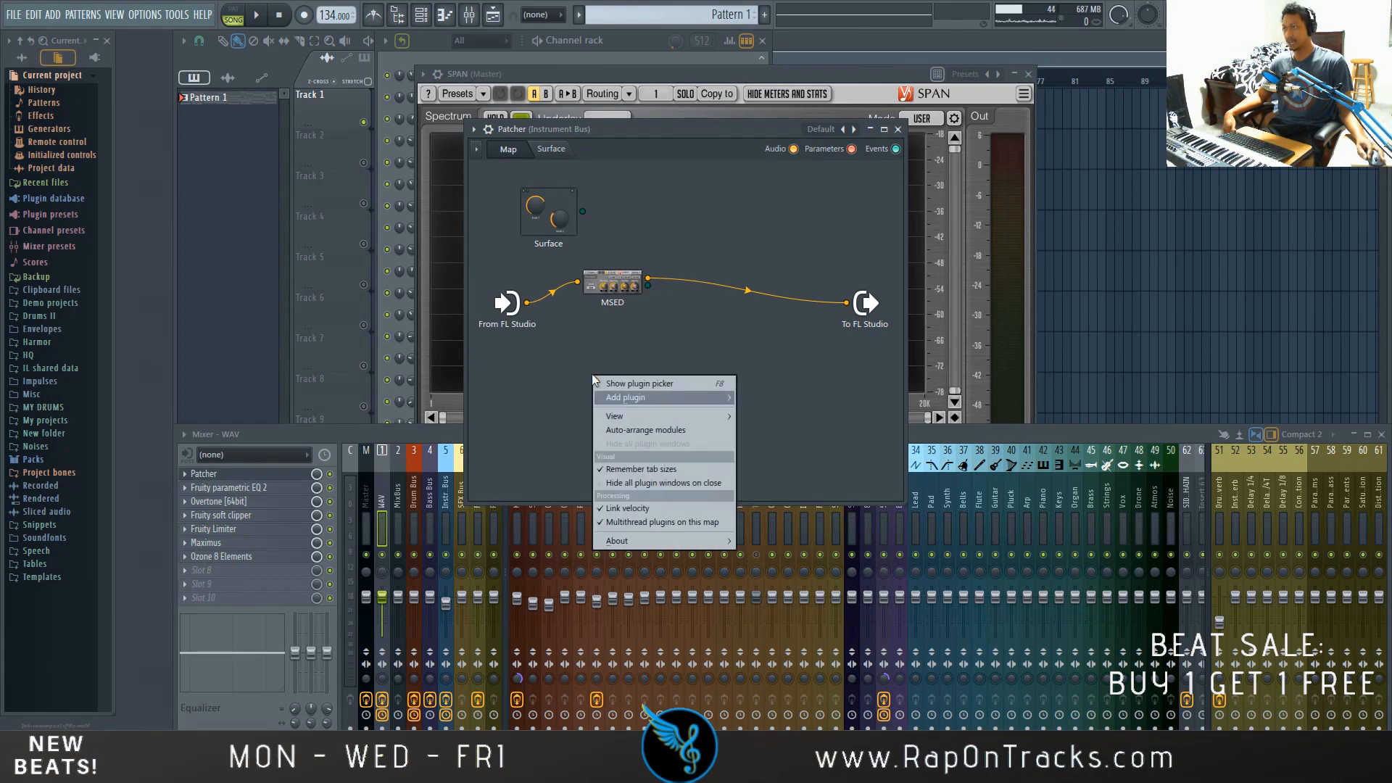
click(1009, 97)
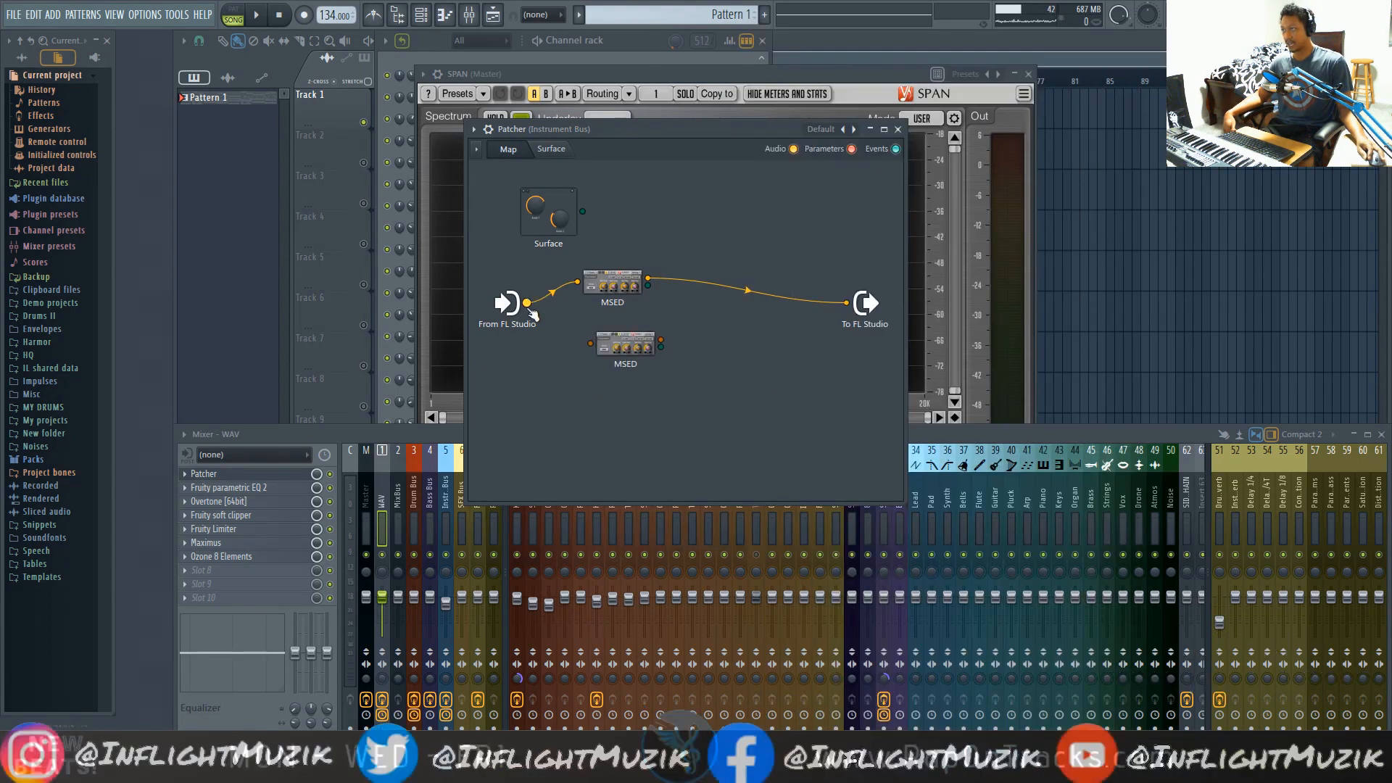
drag(590, 343, 590, 342)
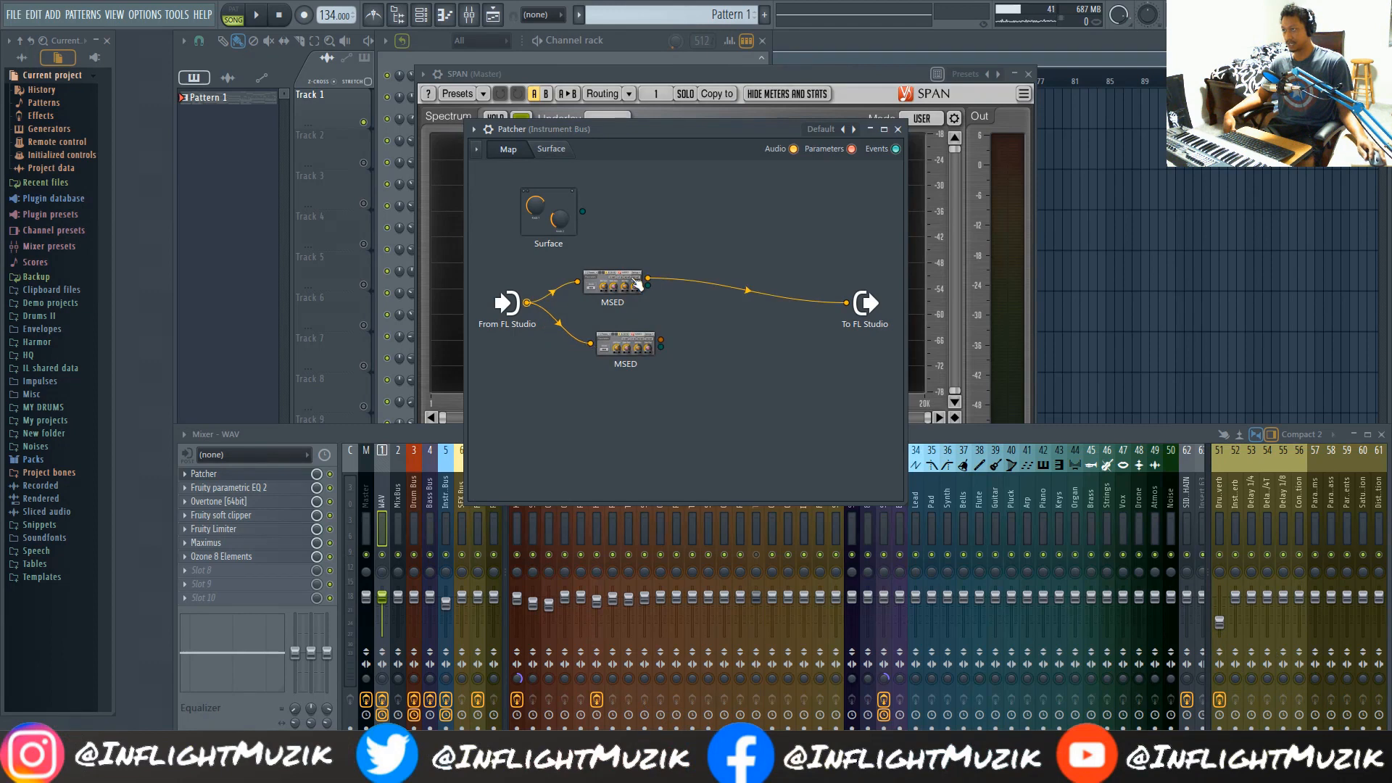
Set the upper MSED's Side Gain to -24.0 and the lower MSED's Mid Gain to -24.0.
click(630, 284)
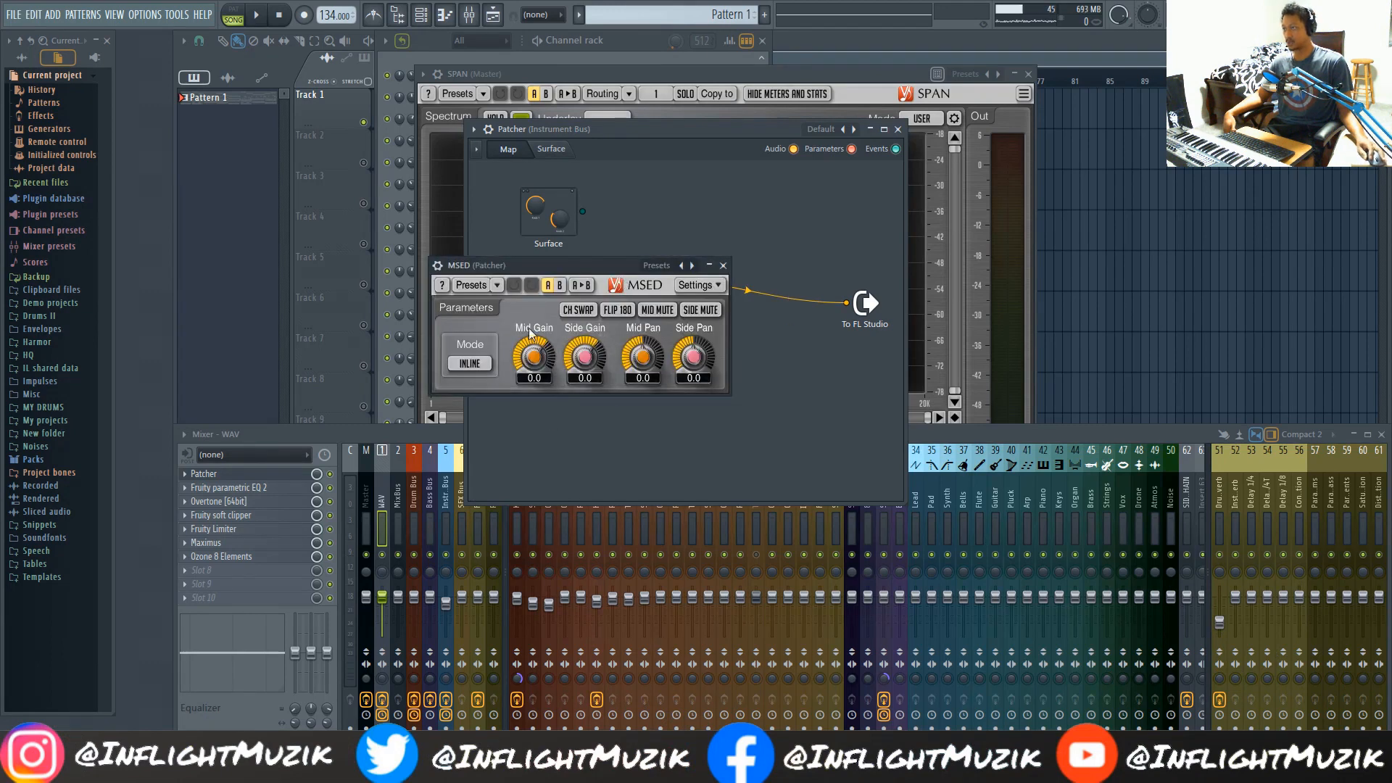
drag(564, 364, 564, 413)
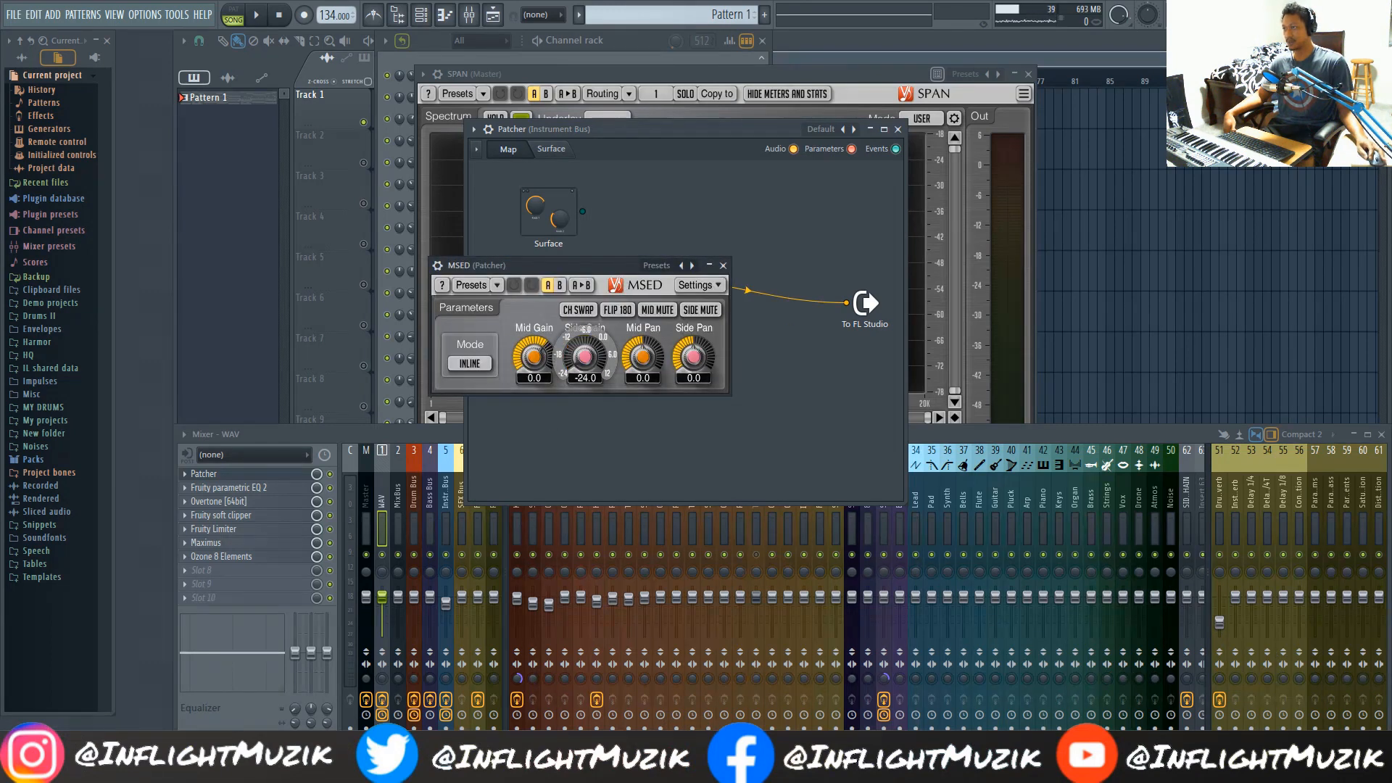
click(723, 266)
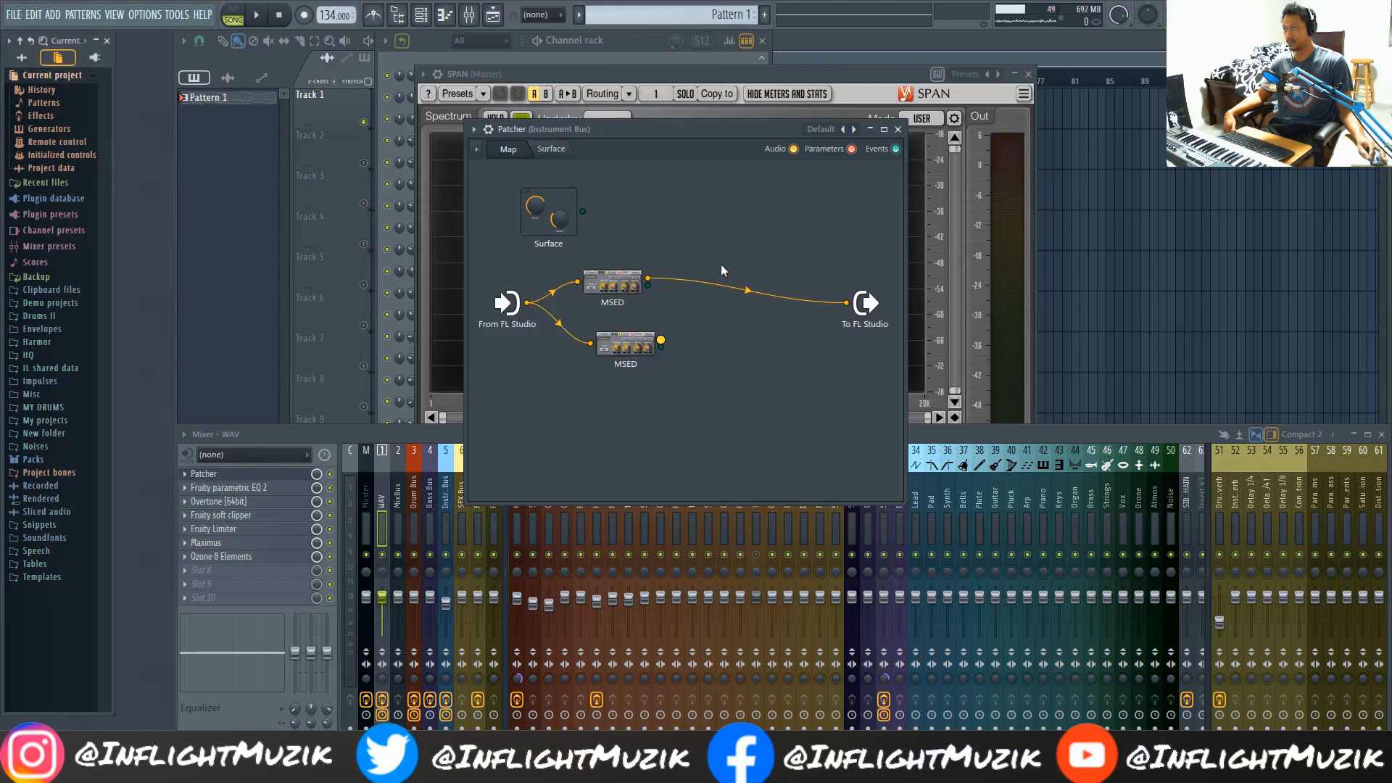
click(628, 348)
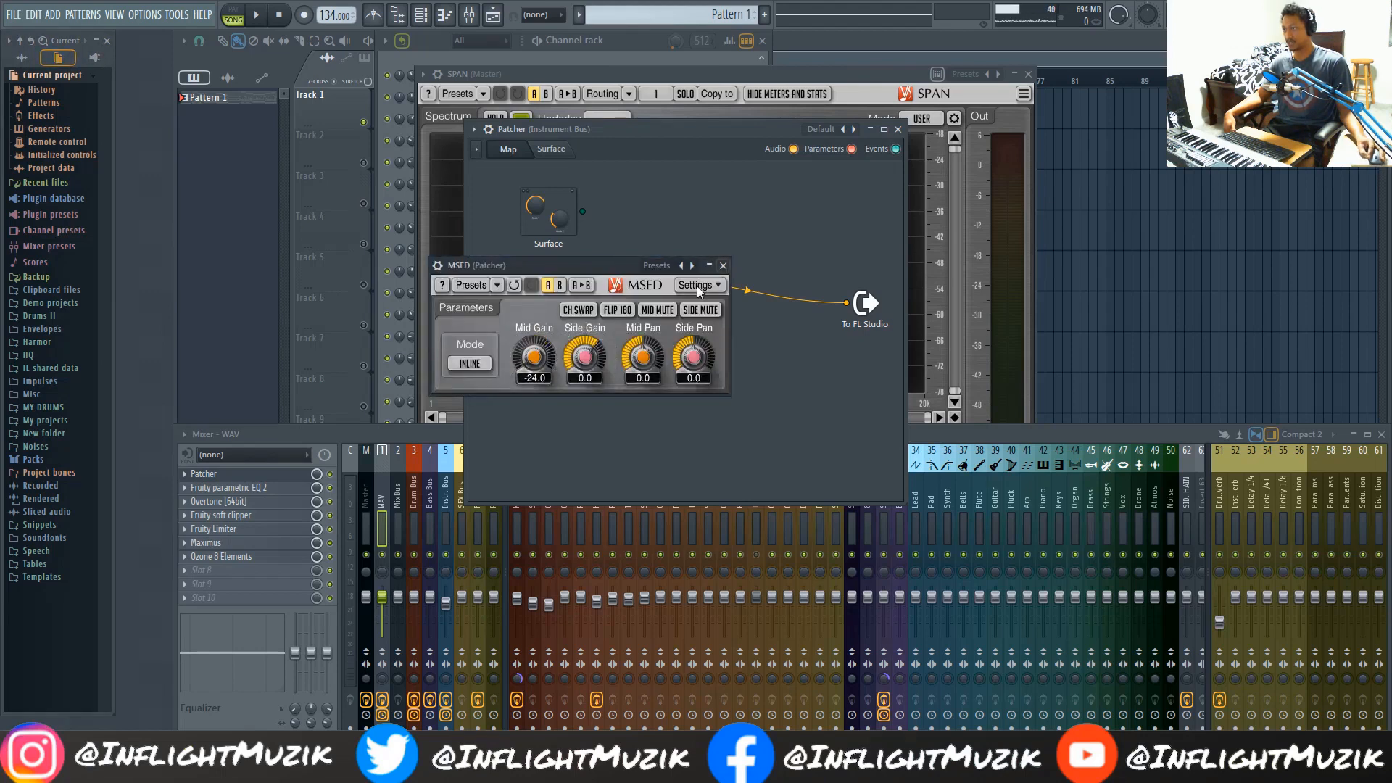
click(723, 265)
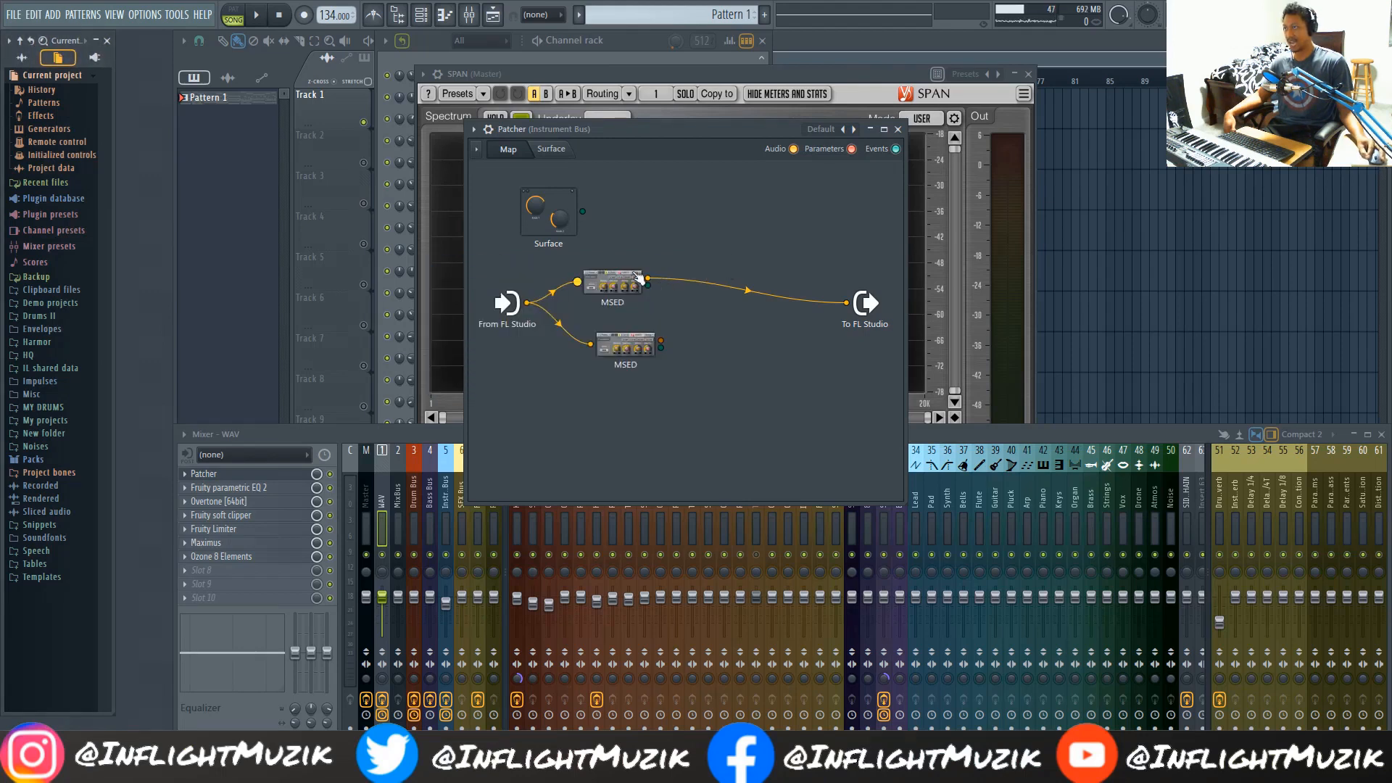
Add two Fruity Parametric EQ 2 modules, one after each MSED, and route both EQs to the To FL Studio output.
right_click(720, 355)
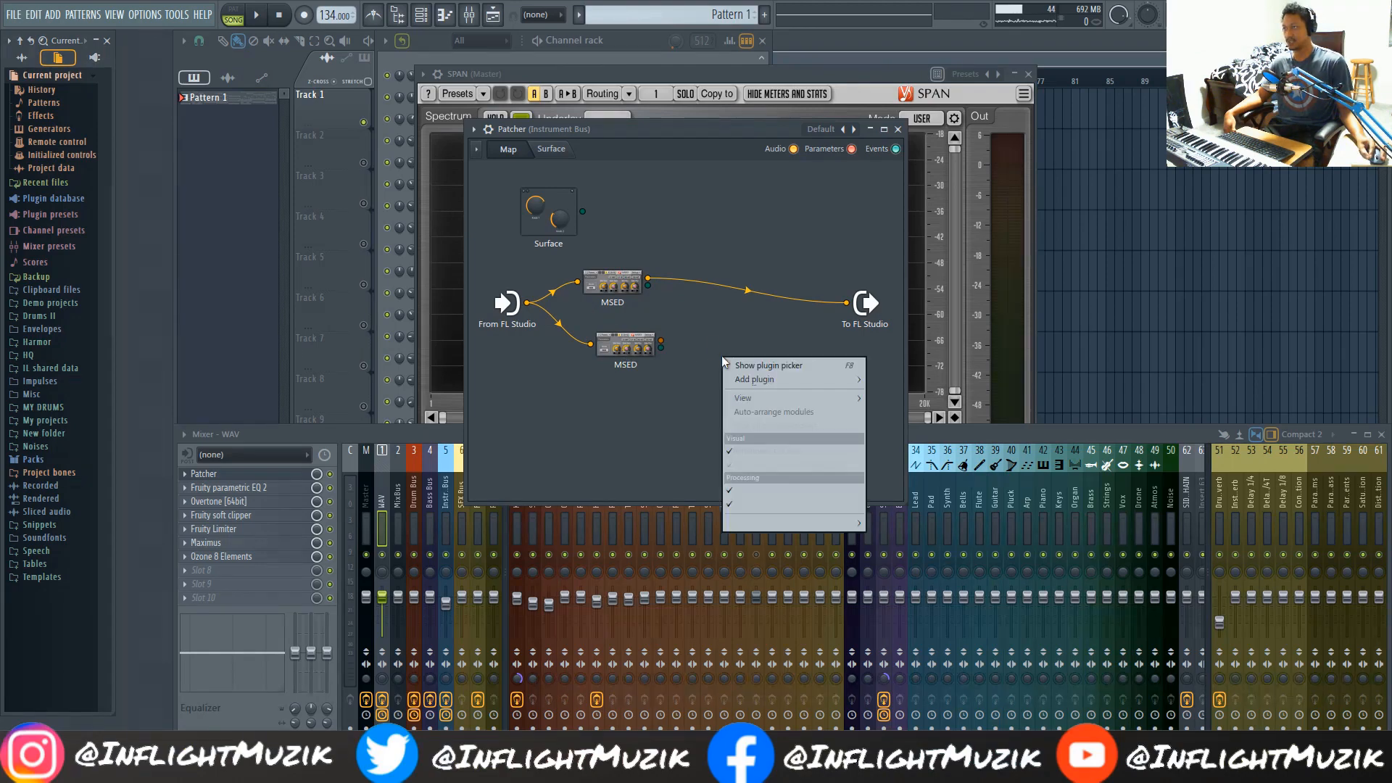
mouse_move(839, 385)
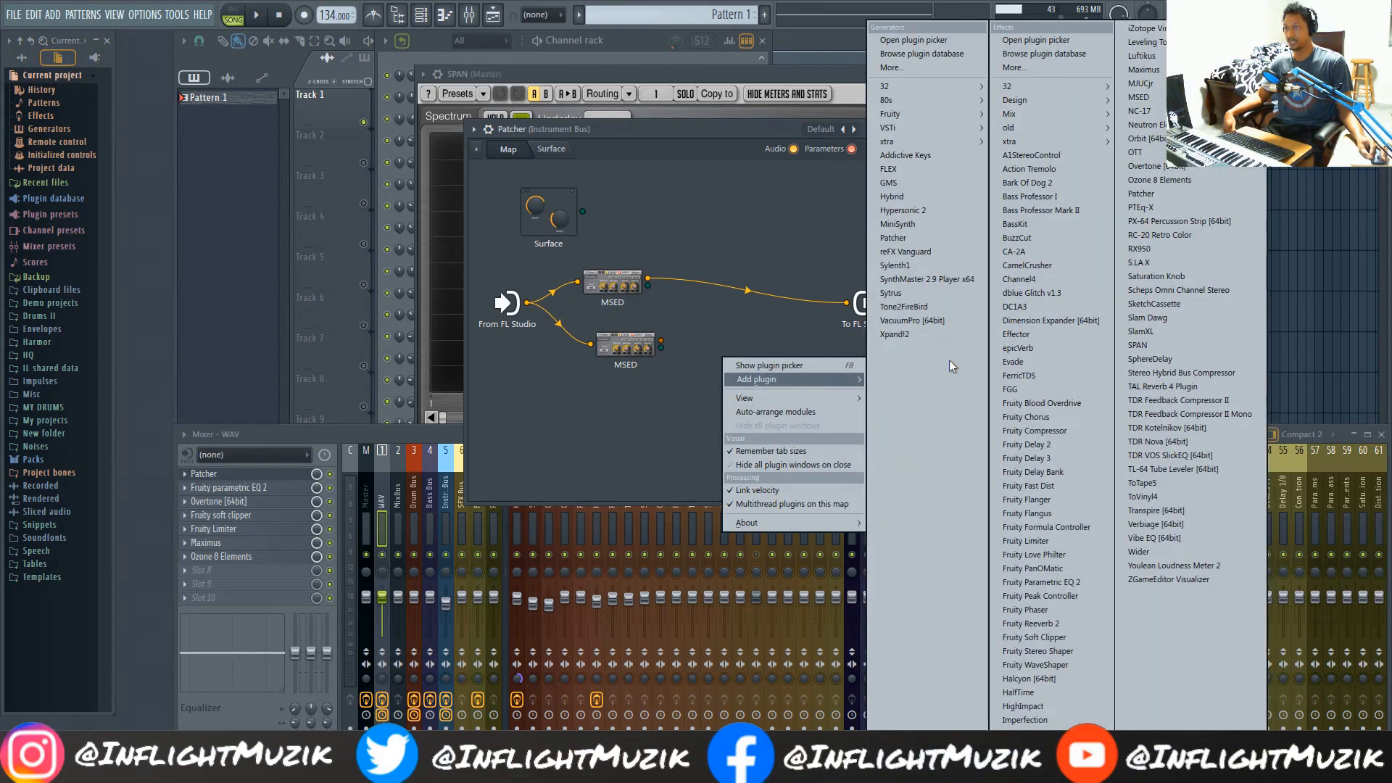
click(1050, 582)
drag(655, 311, 701, 193)
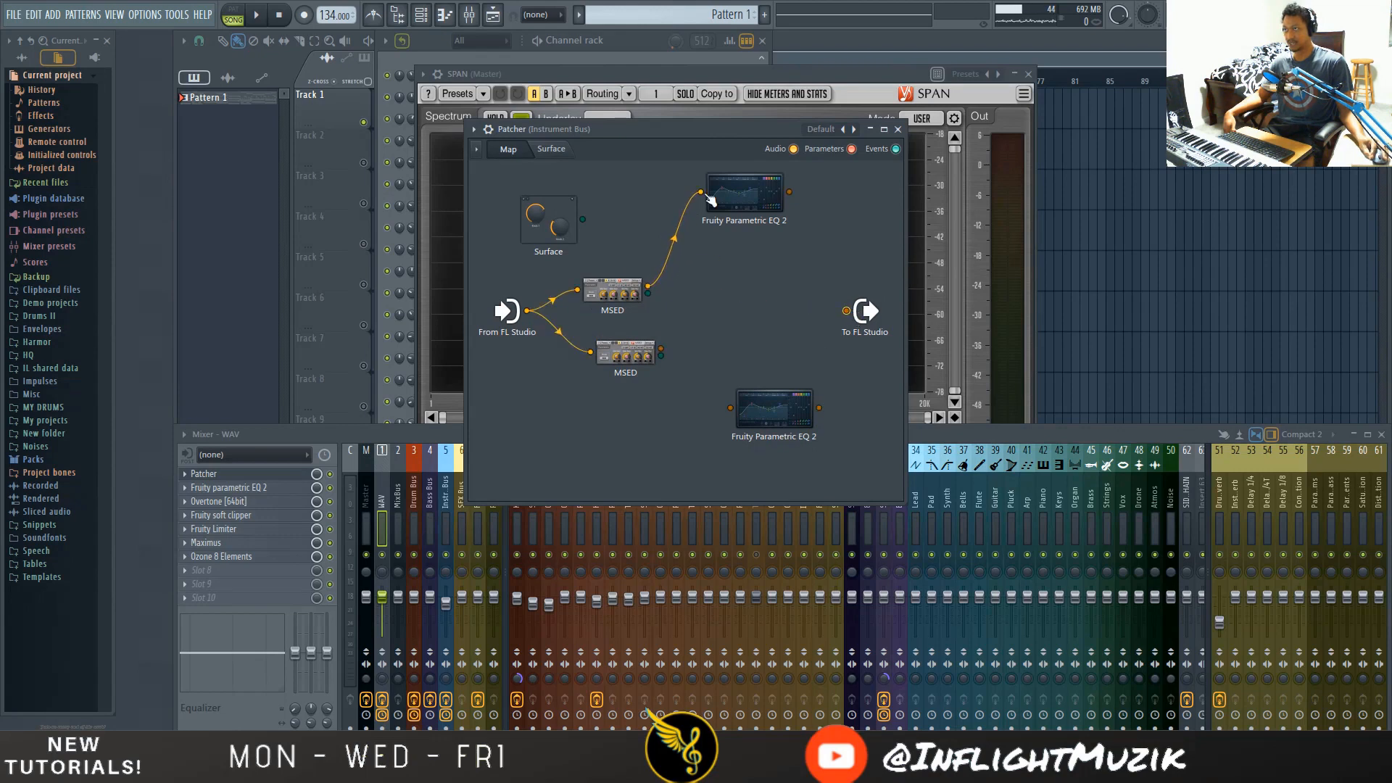
drag(661, 350, 730, 407)
drag(820, 409, 847, 312)
drag(788, 191, 845, 312)
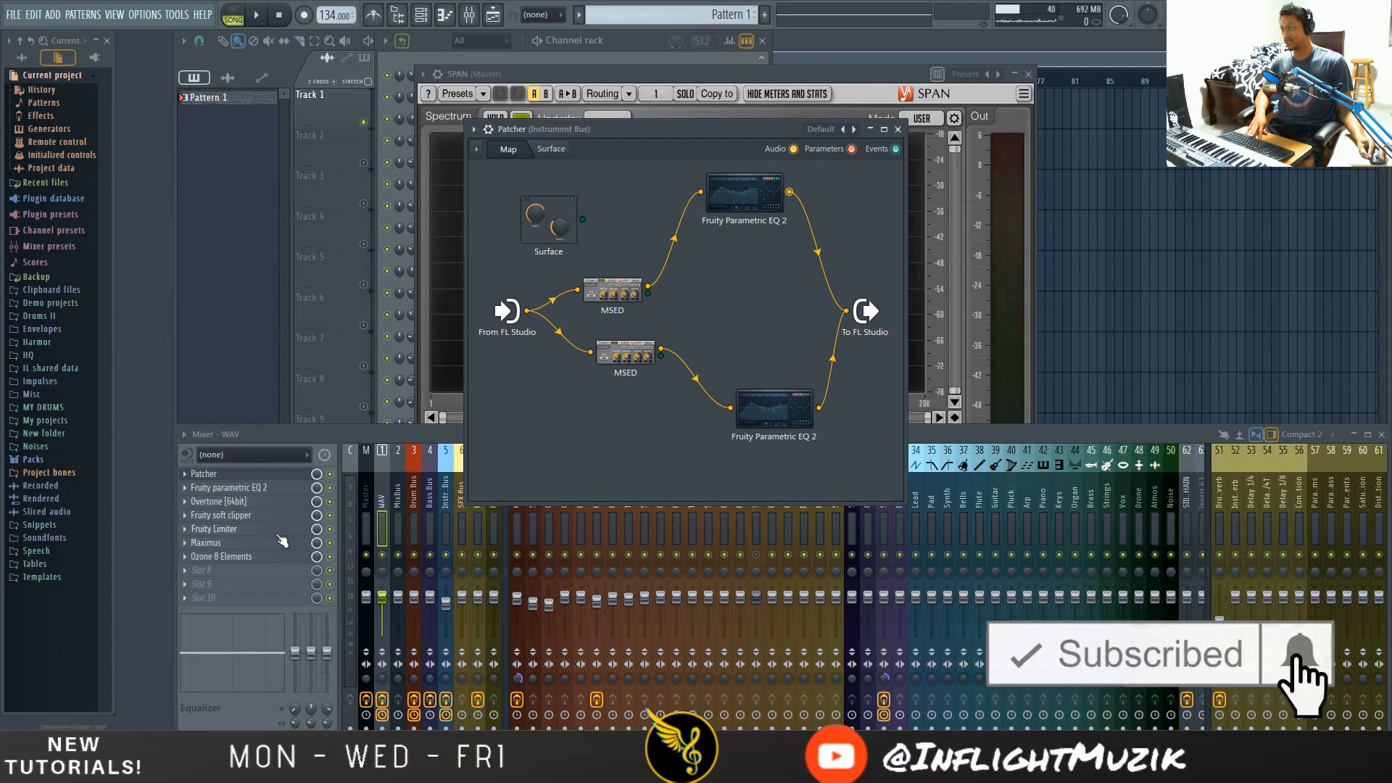
In the upper EQ, slightly boost the bass with band 2 and slightly cut the upper range with band 6.
click(744, 192)
drag(655, 215, 767, 195)
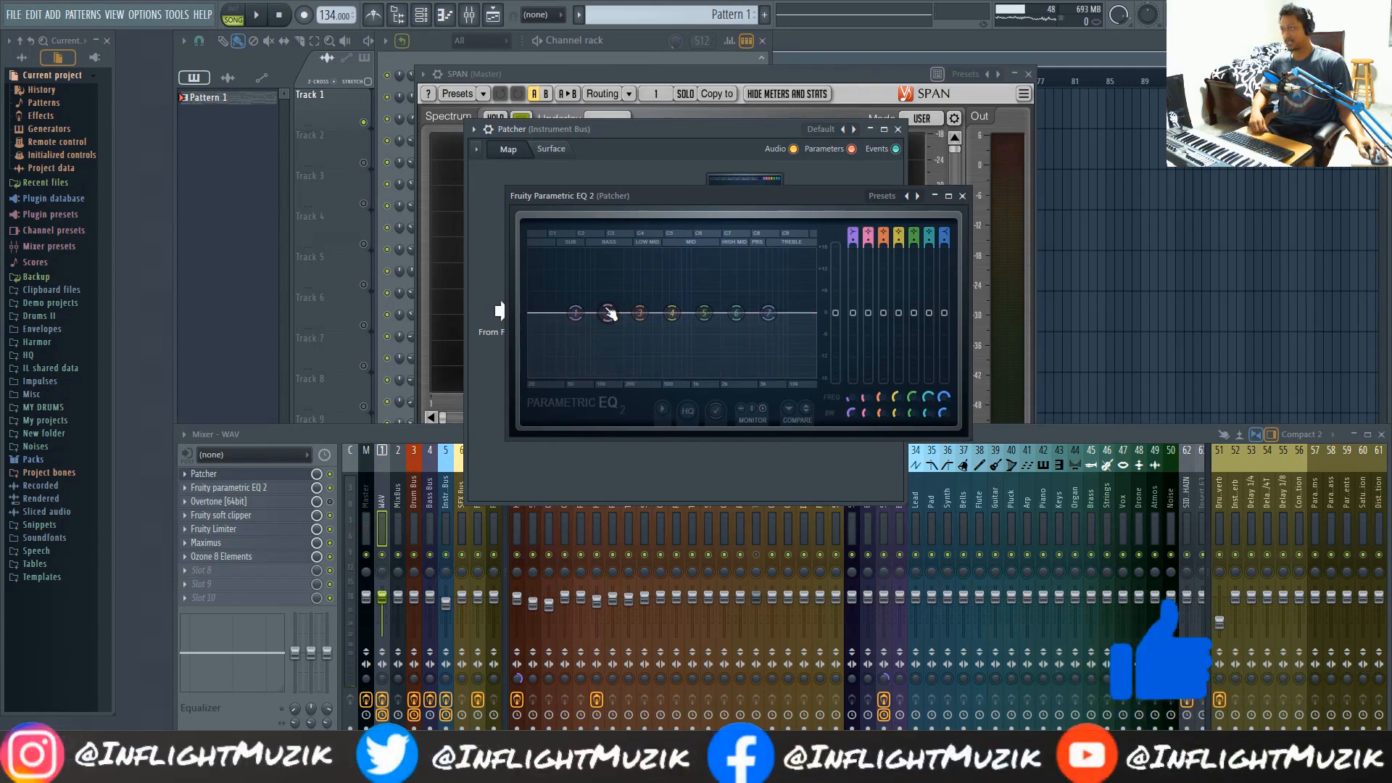
drag(754, 194, 958, 210)
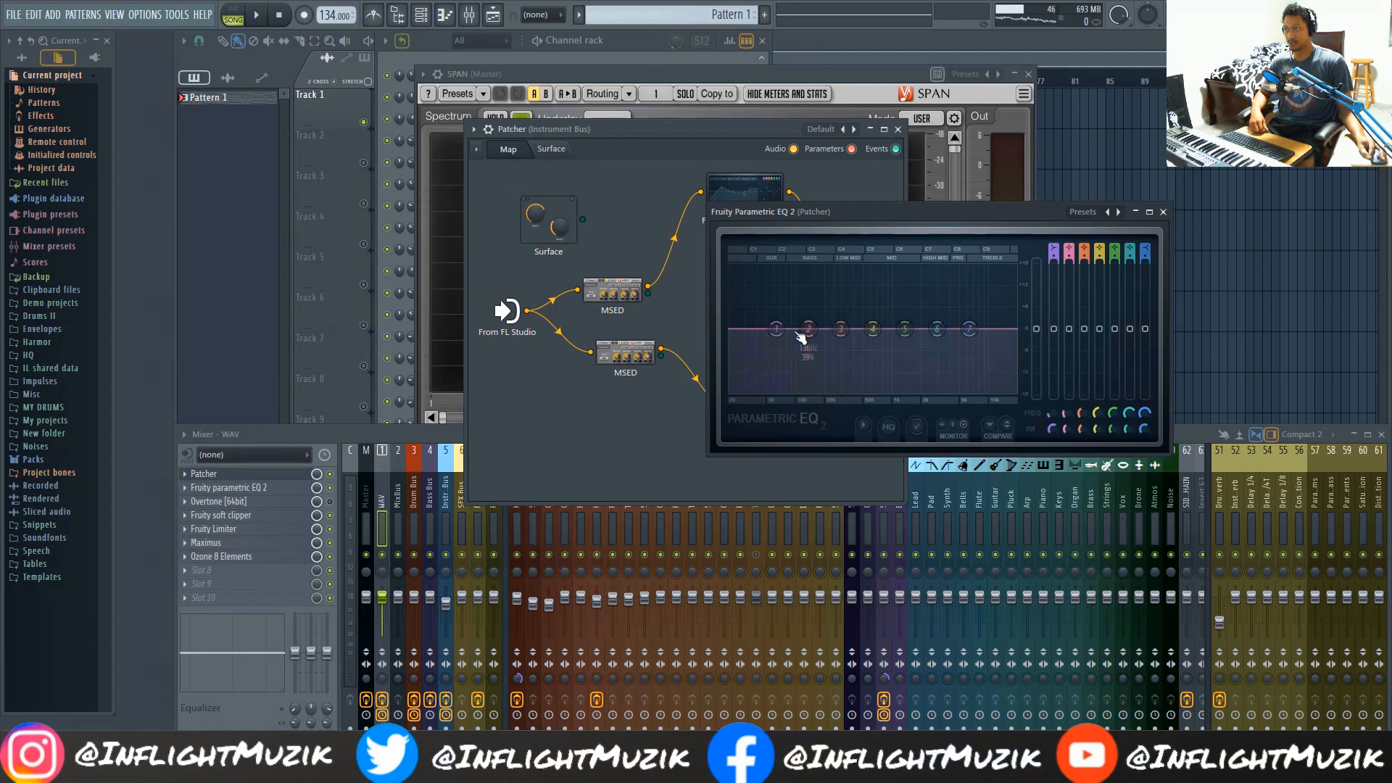
drag(806, 330, 789, 320)
drag(938, 331, 928, 337)
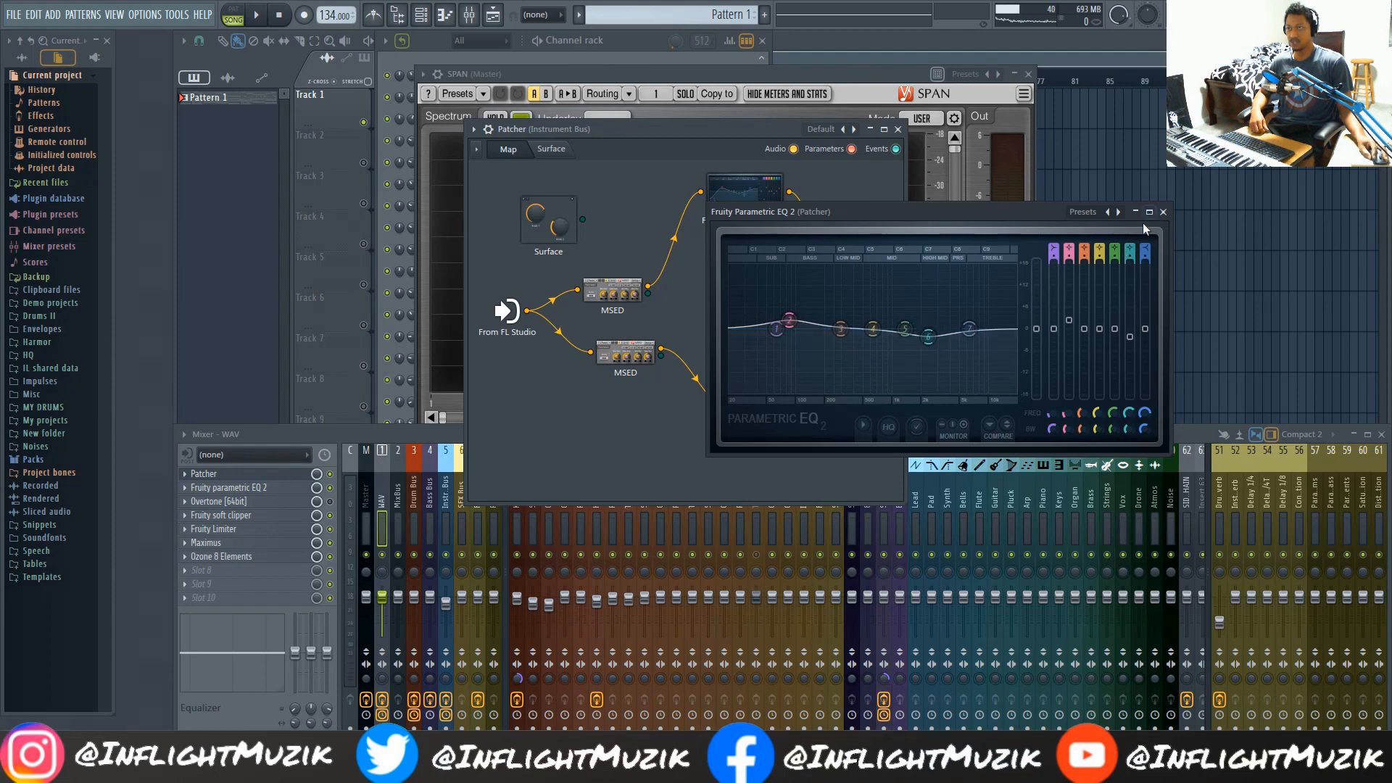
click(1163, 212)
In the lower EQ, slightly lift the highs with band 7 and roll off the lows with band 1.
click(769, 398)
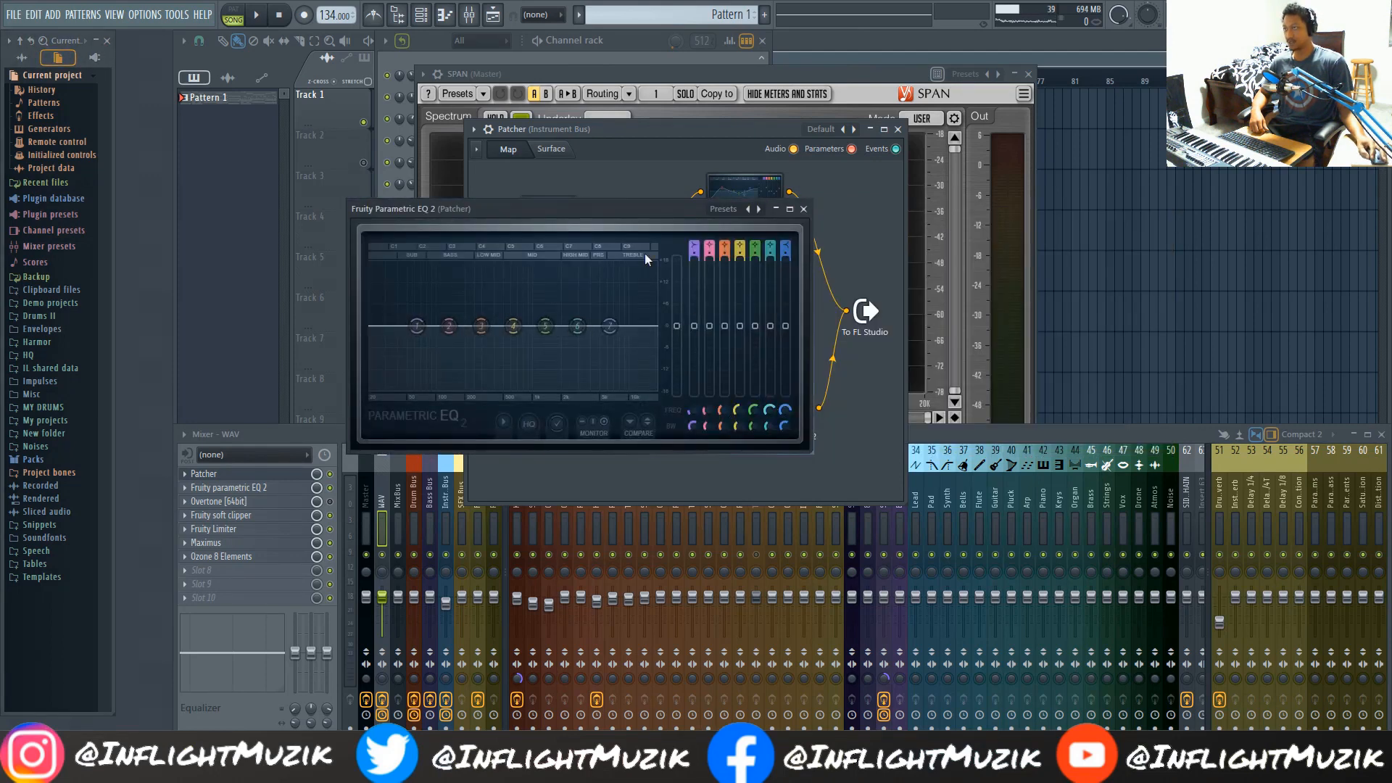
drag(628, 214, 780, 235)
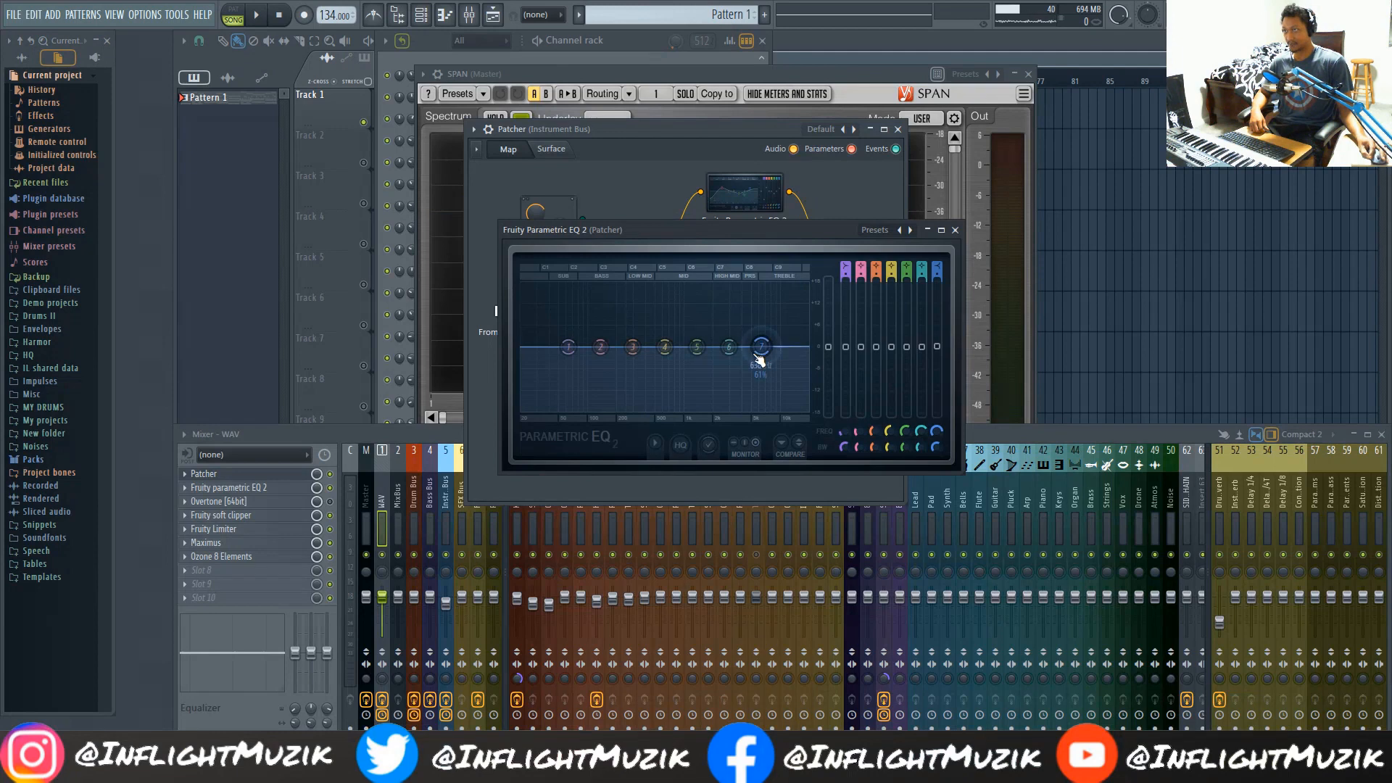
drag(758, 359, 761, 351)
drag(583, 363, 584, 410)
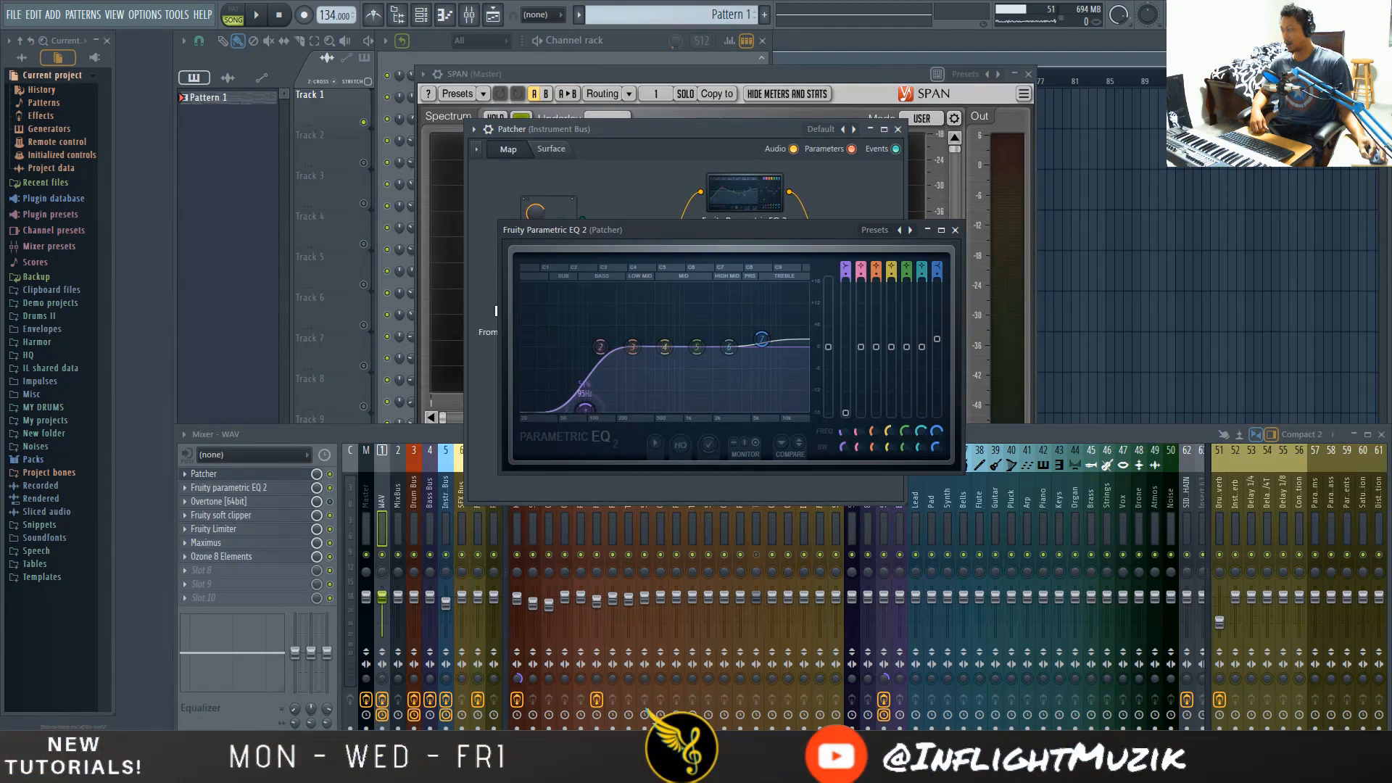
drag(584, 408, 587, 407)
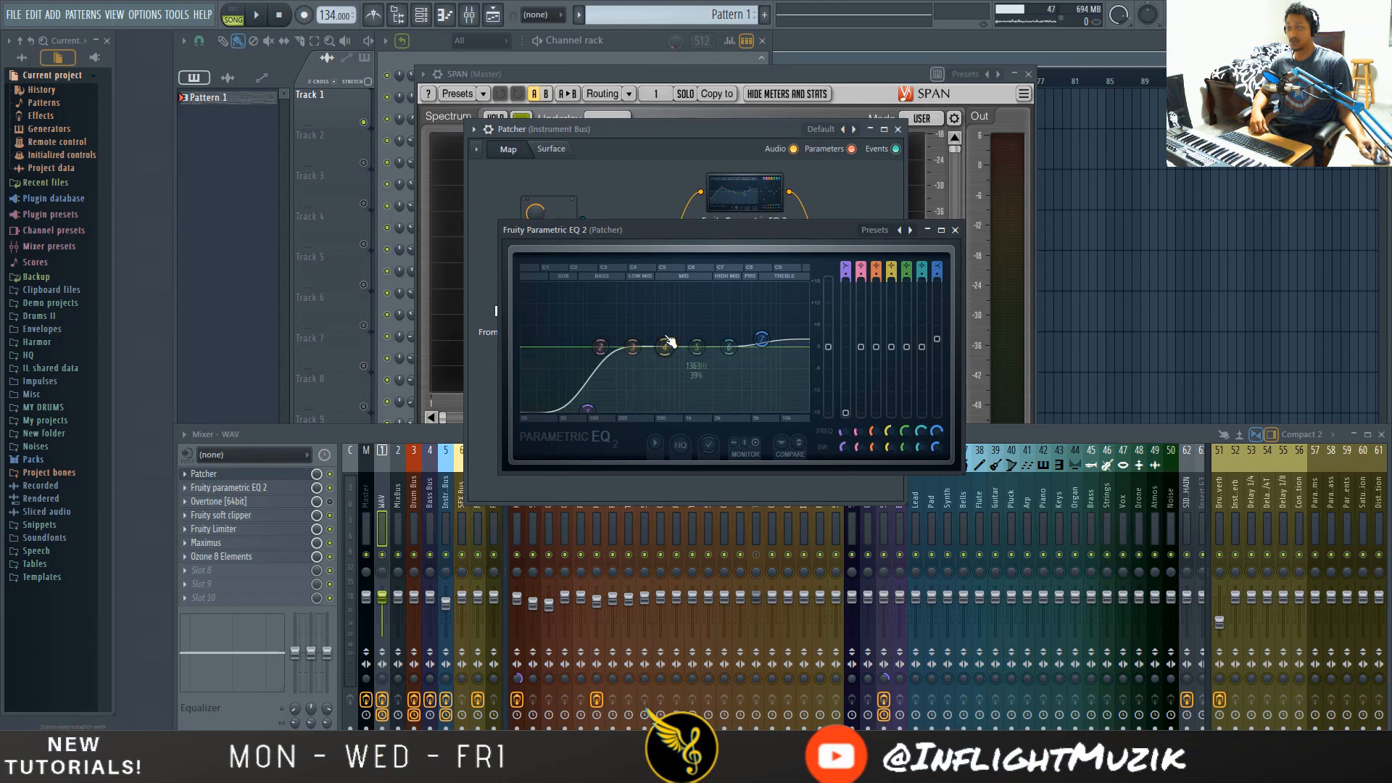
Try a low-mid cut and a slight boost around 442 Hz with band 4 of the lower EQ, and close its window.
mouse_move(661, 348)
mouse_down()
mouse_move(650, 361)
mouse_move(672, 356)
mouse_move(651, 363)
mouse_up()
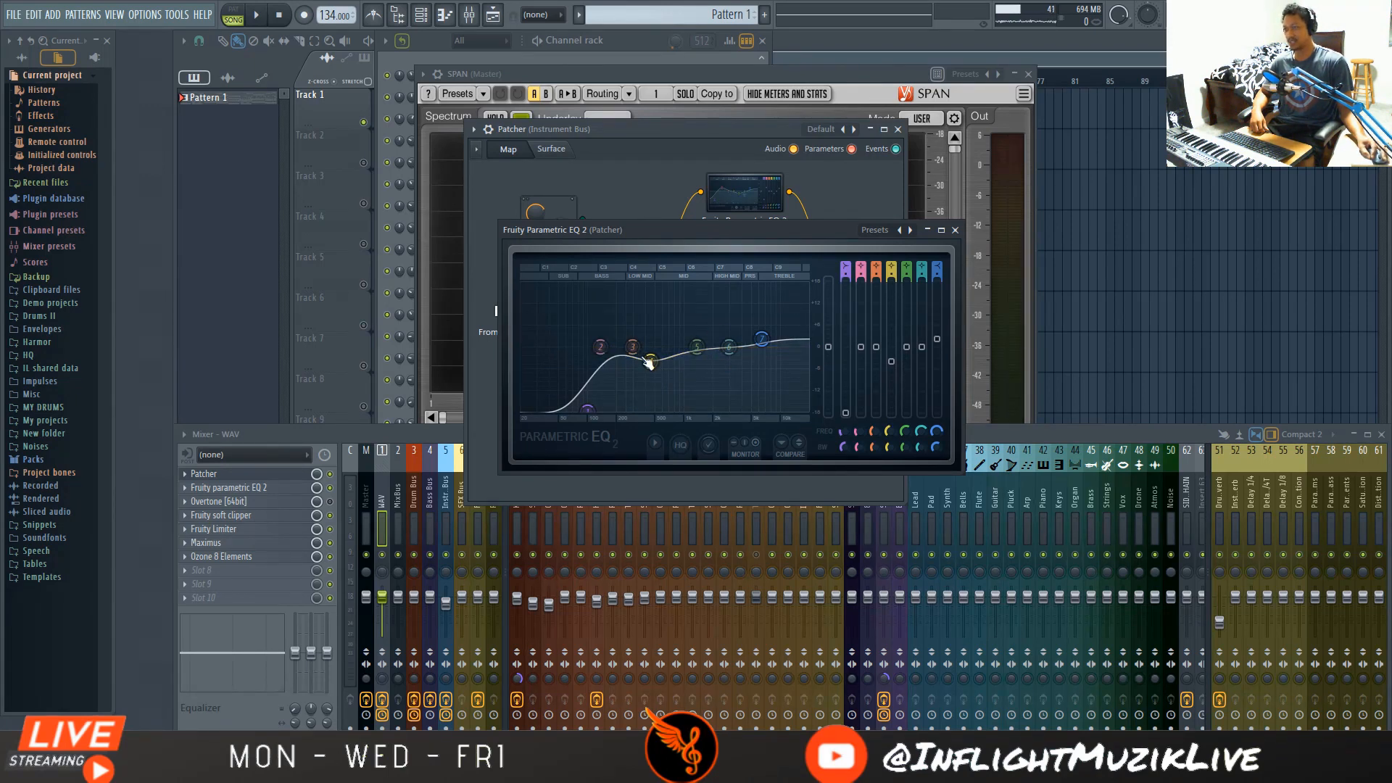
click(649, 362)
drag(649, 366, 649, 340)
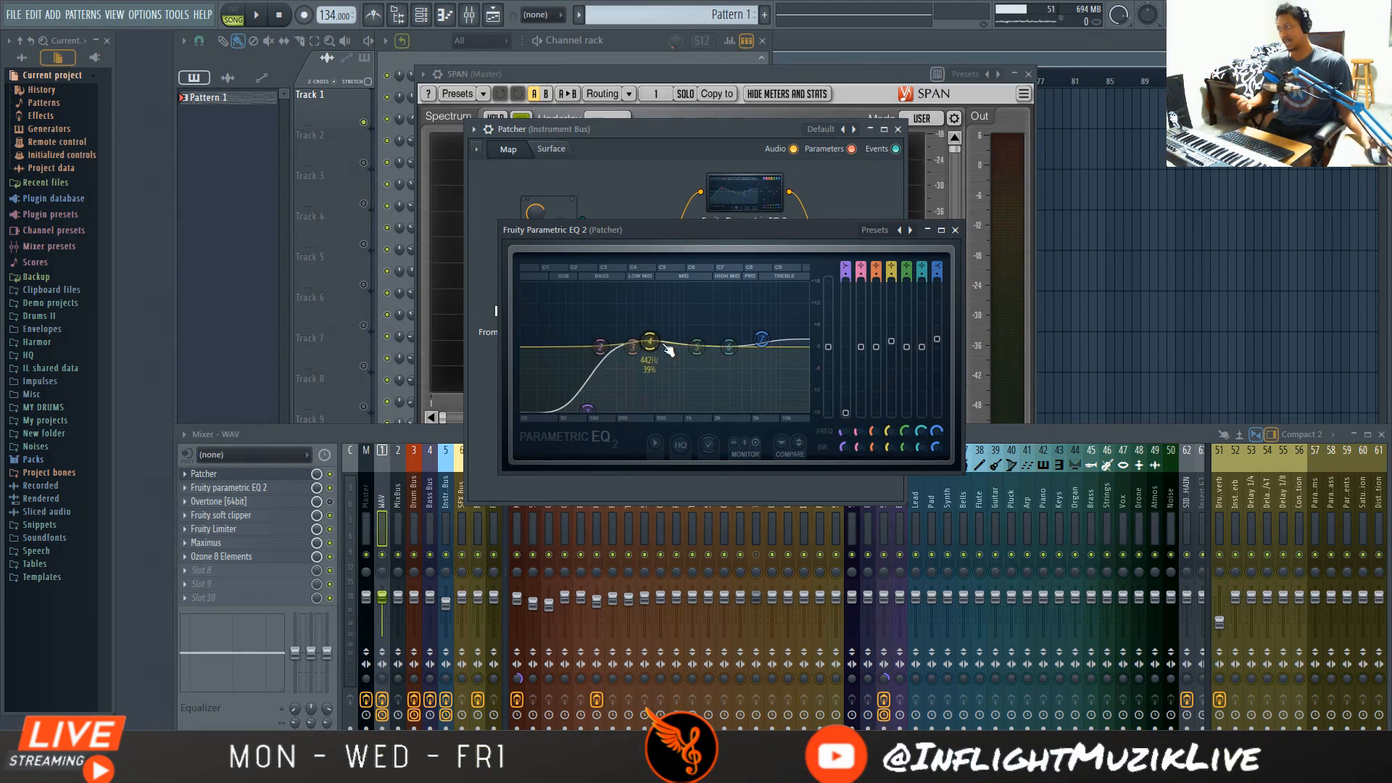
drag(661, 348, 642, 347)
key(Escape)
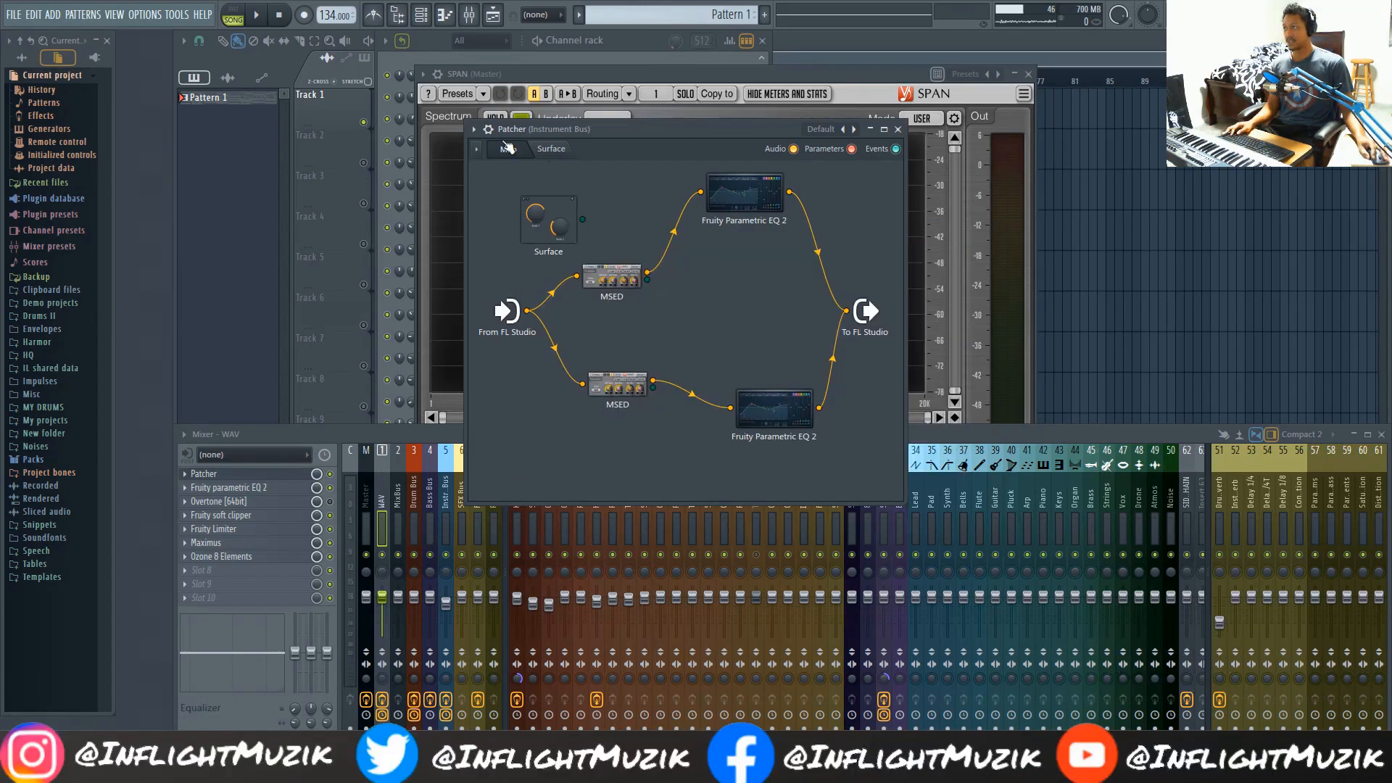
Check the Patcher's preset-saving option, align the upper MSED with the lower one, and close the Patcher.
click(474, 130)
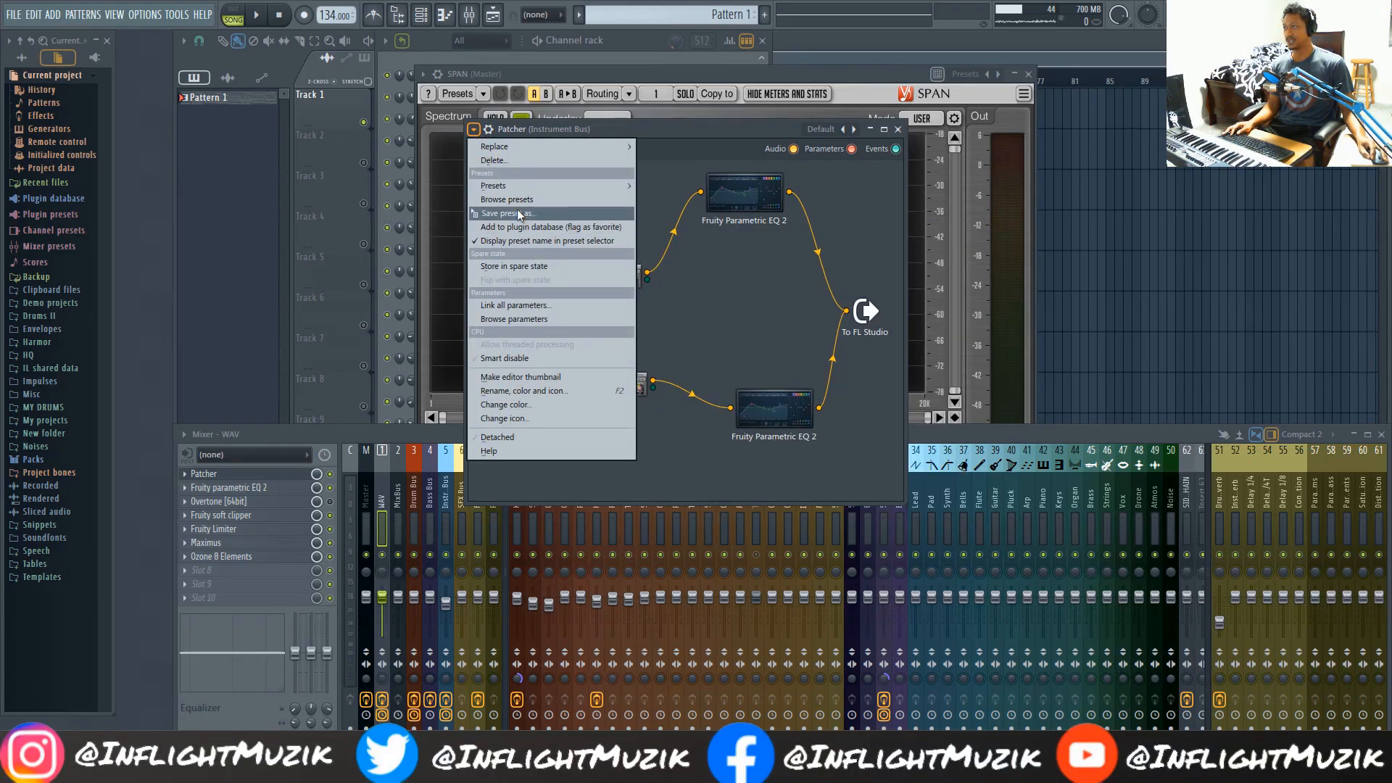
click(749, 311)
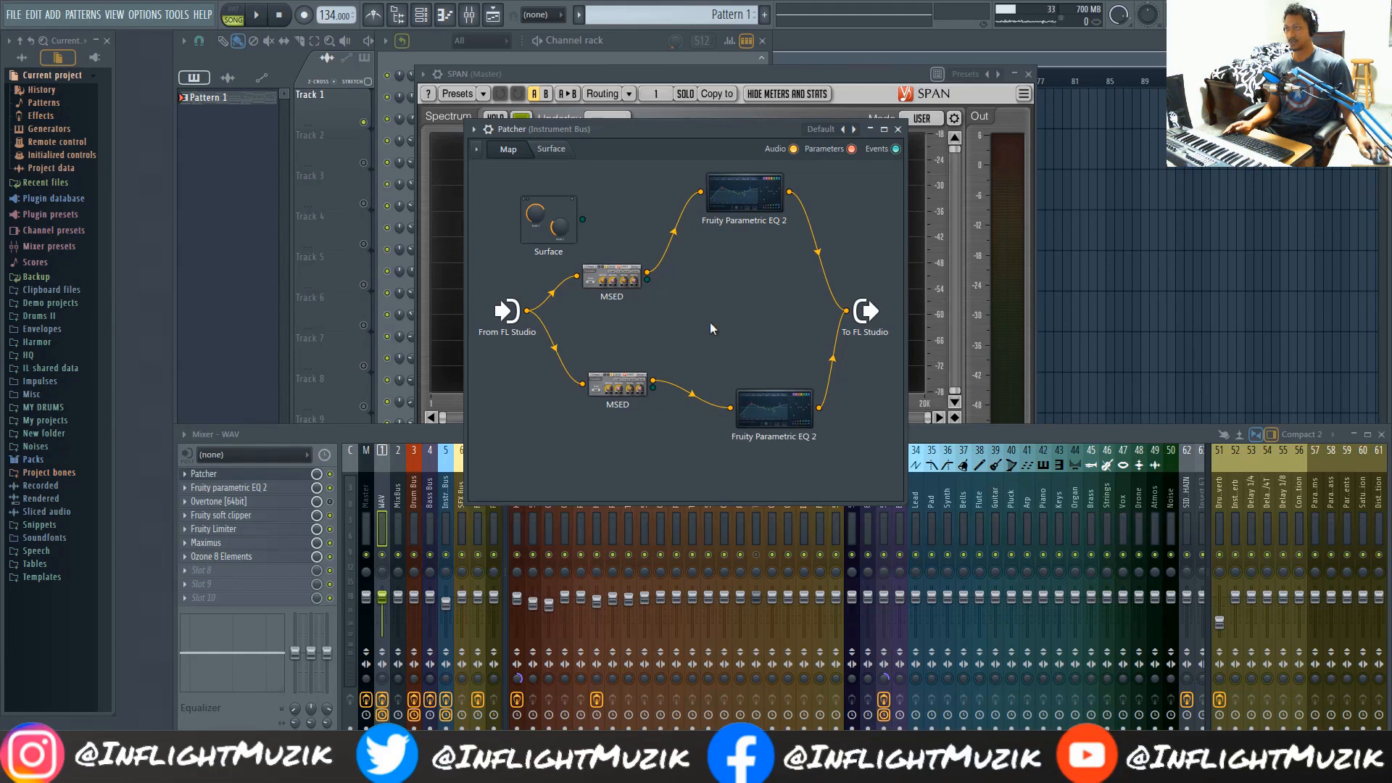
drag(609, 282, 616, 280)
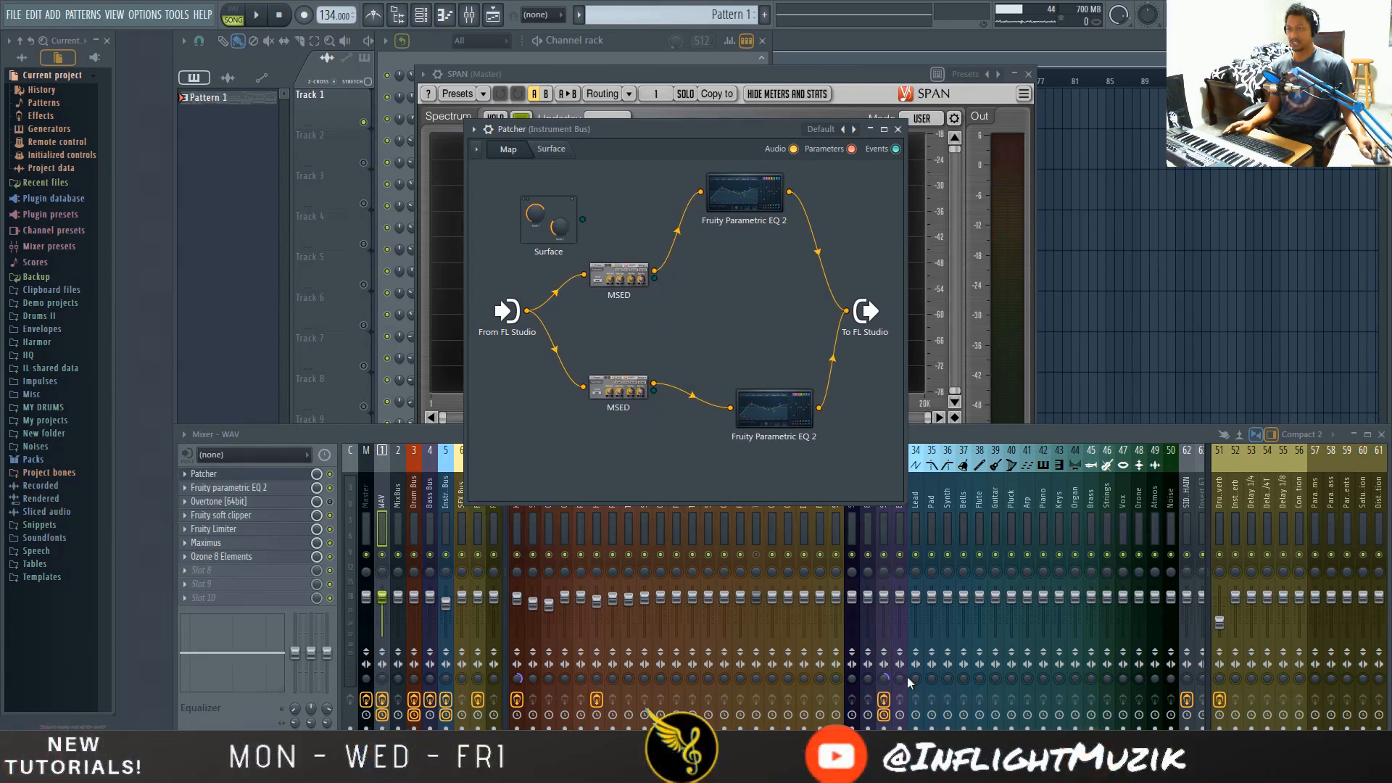
click(897, 130)
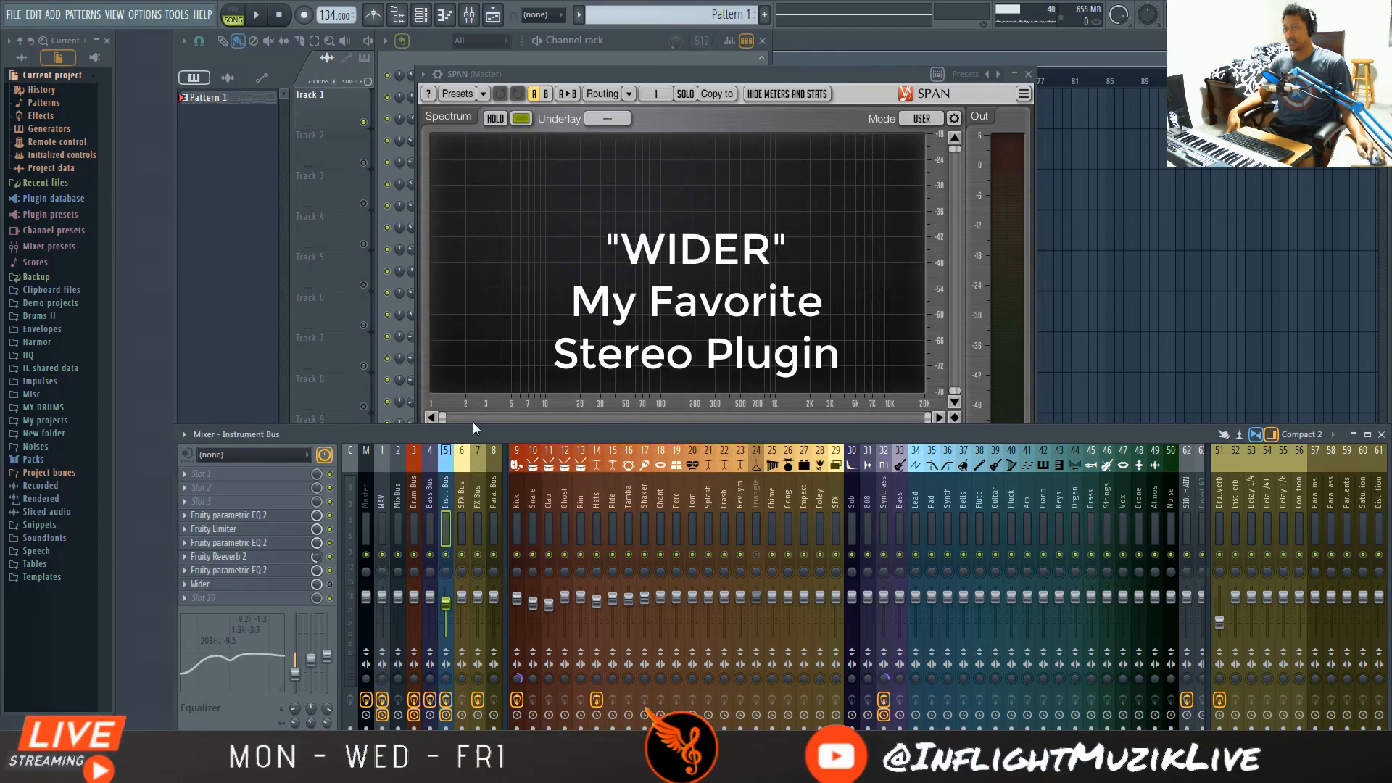